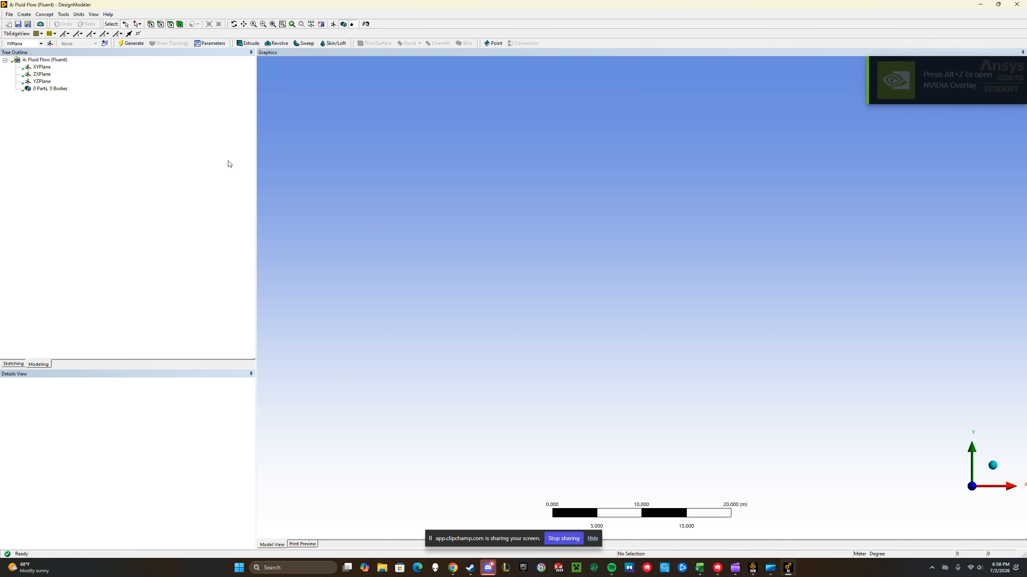
Start sketching on the XY plane and set the model's length units to millimetres
click(42, 67)
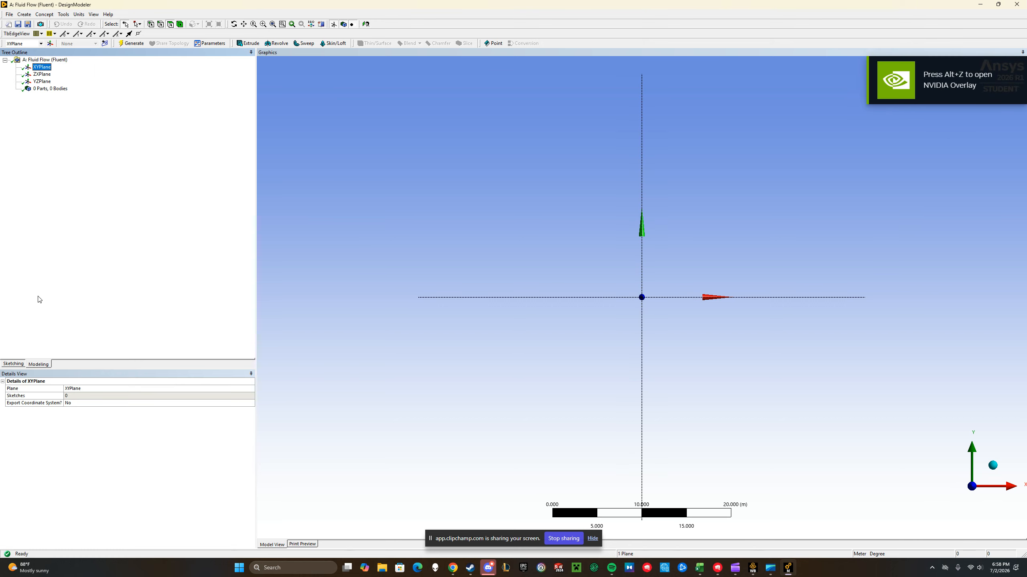
click(11, 364)
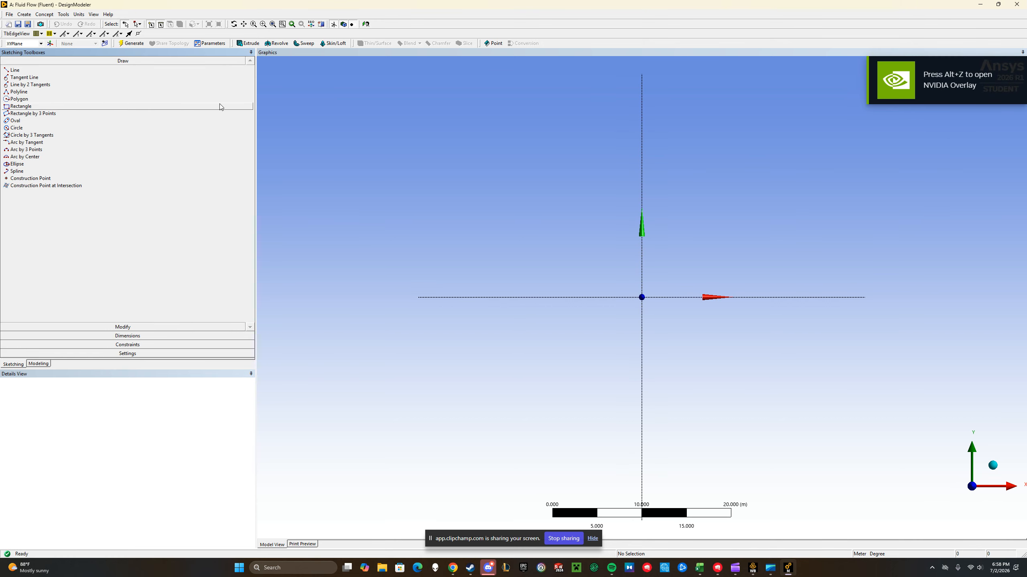
click(79, 14)
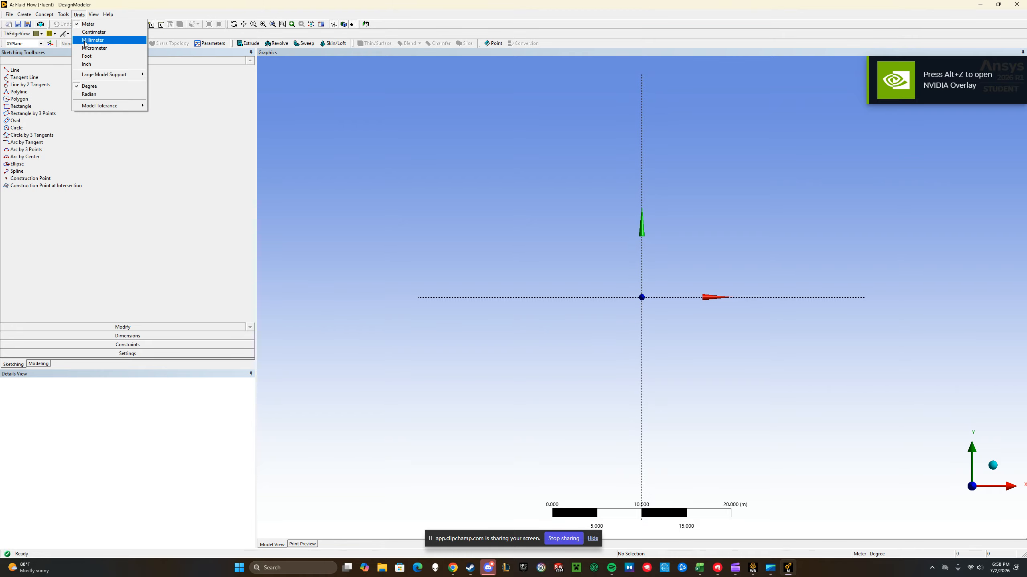
click(92, 40)
Sketch a rectangle about 43.7 mm by 11.3 mm with one corner at the origin, extending along positive X and Y
click(20, 106)
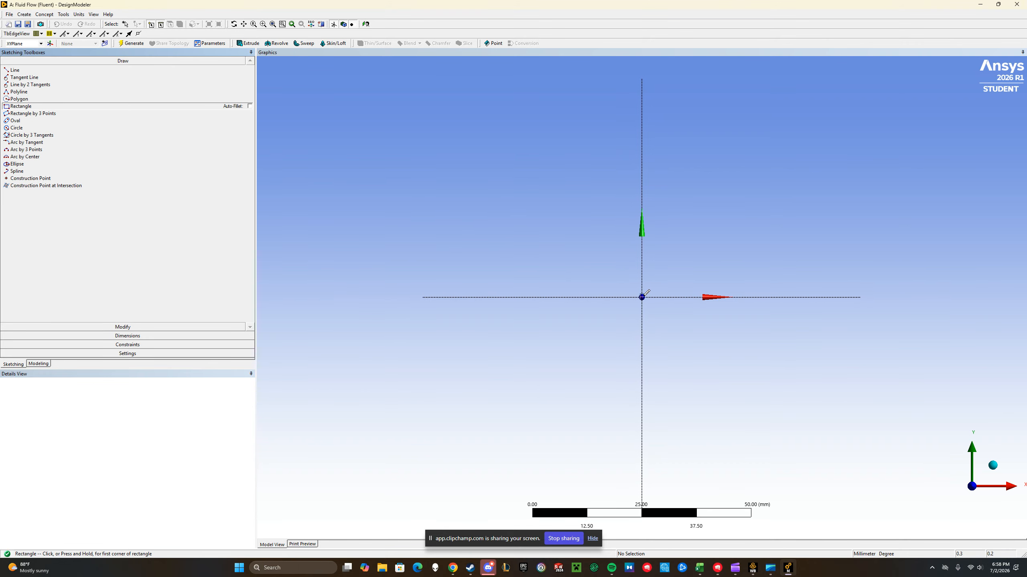
click(642, 297)
click(832, 248)
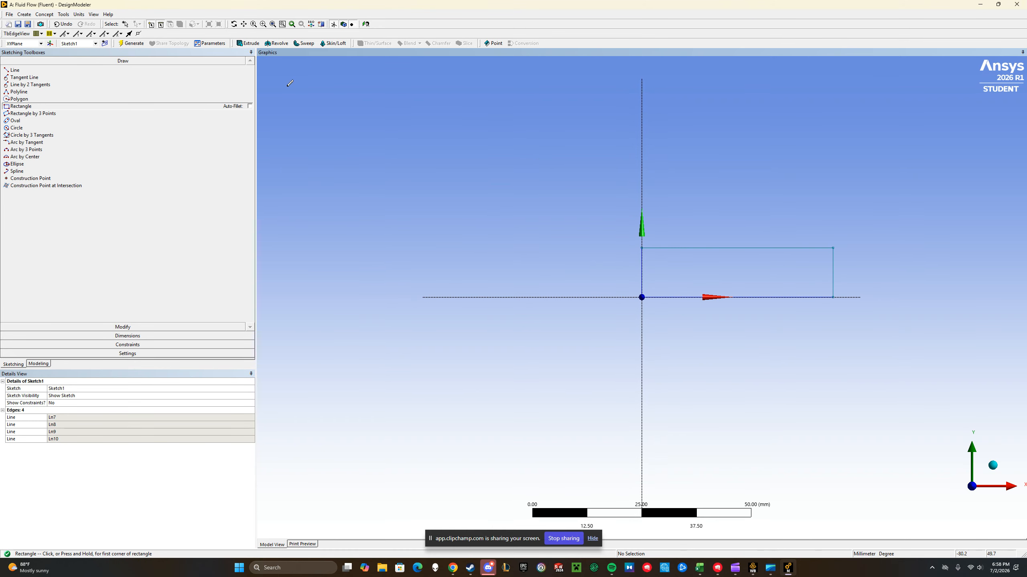
Dimension the rectangle's vertical edge on the Y axis and its horizontal edge on the X axis
click(134, 335)
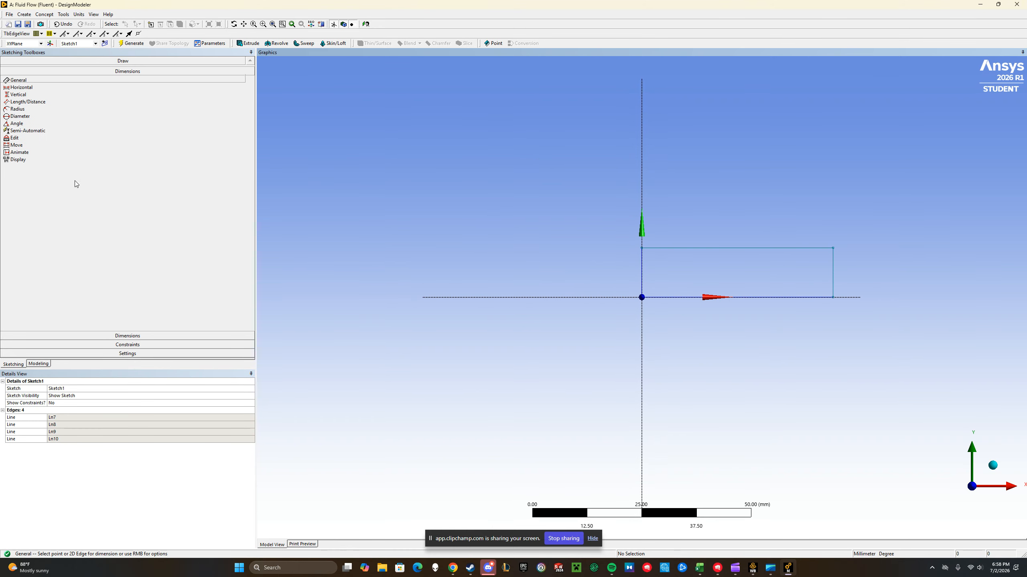
click(642, 271)
click(625, 282)
click(687, 300)
click(687, 324)
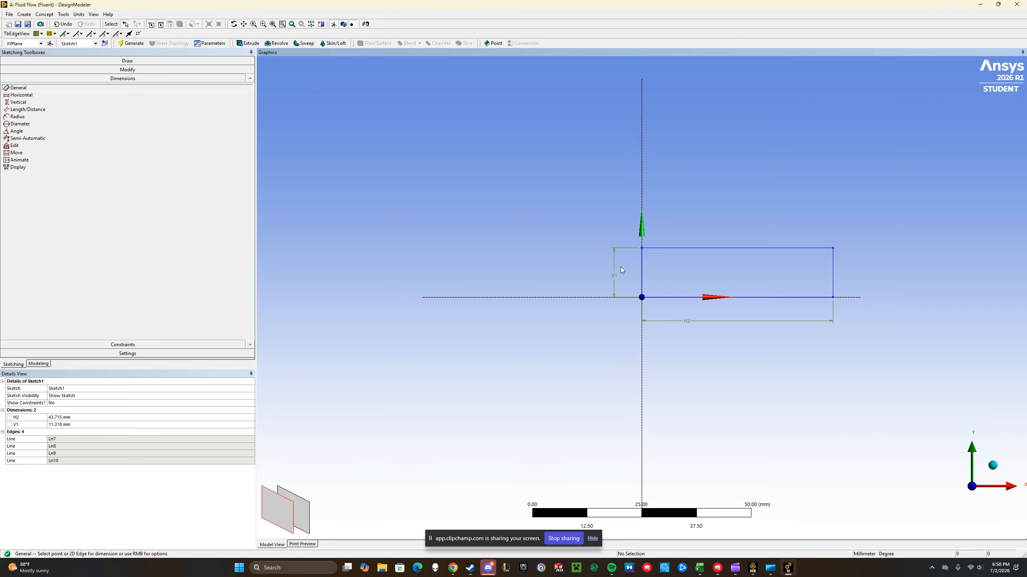
Set the rectangle's height V1 to 3 mm and its length H2 to 450 mm
click(52, 425)
text(3)
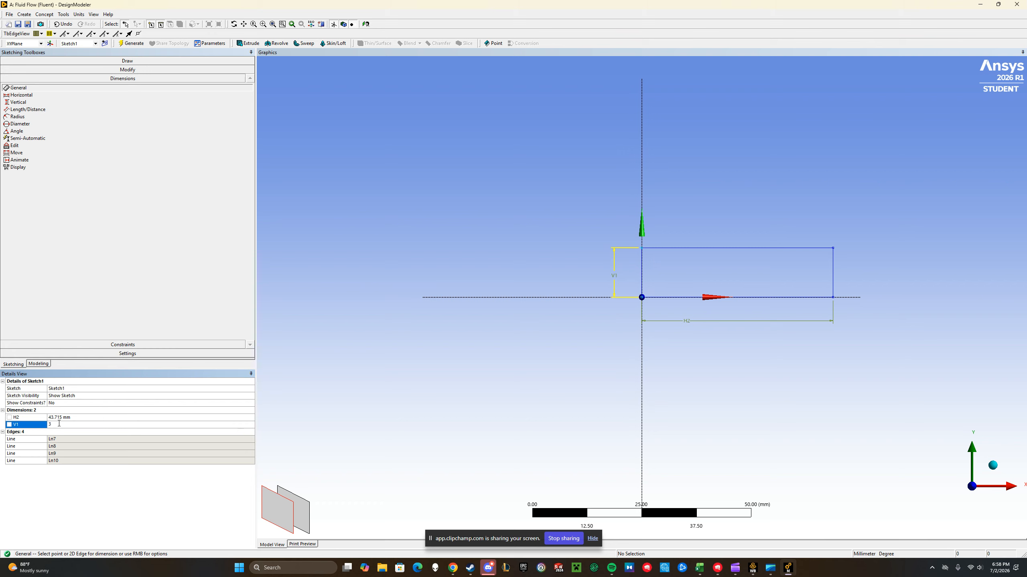
click(70, 417)
text(450)
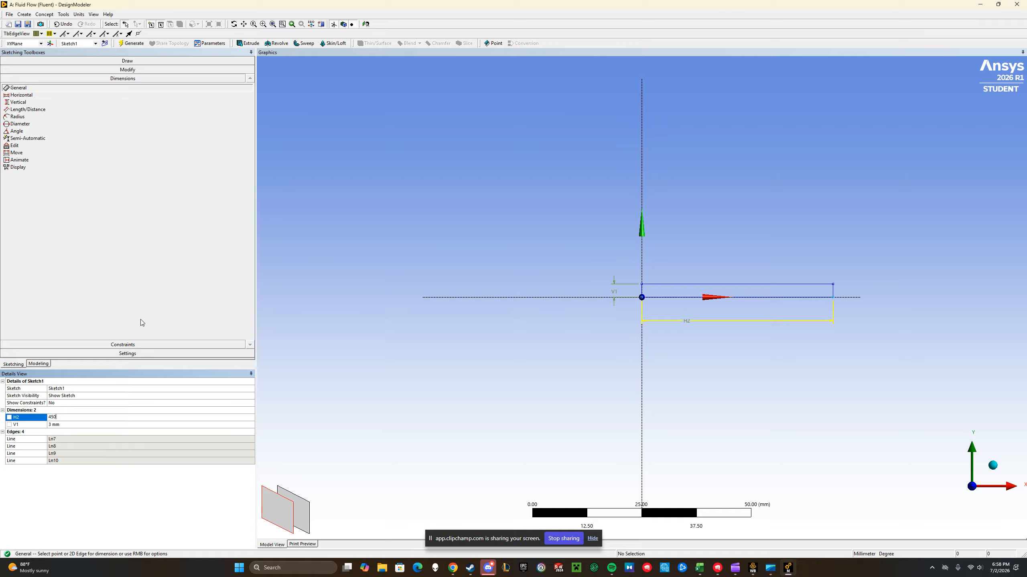
key(Return)
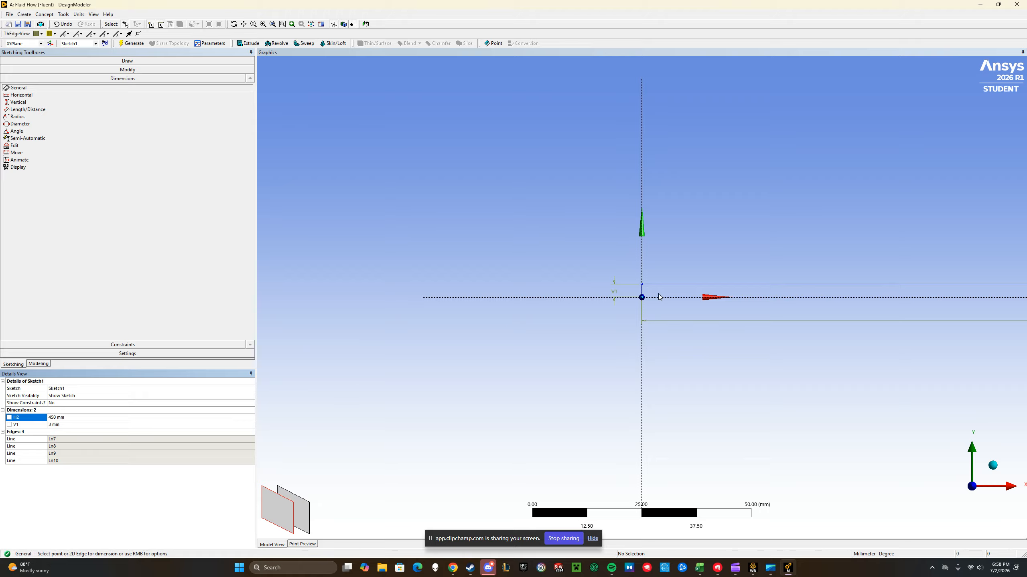
Create a surface from sketches with Sketch1 as the base object and generate it
scroll(614, 293, down, 3)
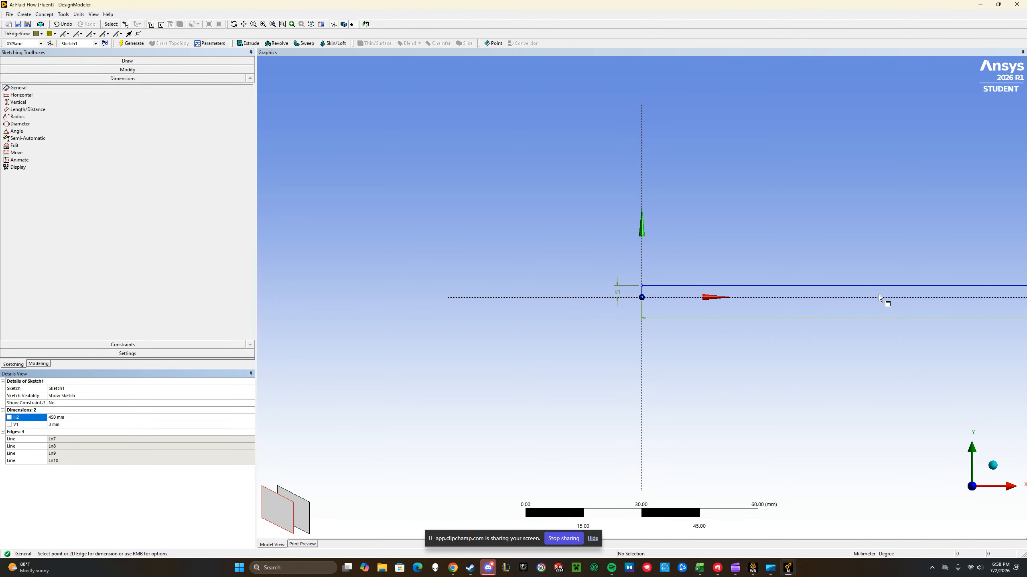
scroll(906, 282, down, 6)
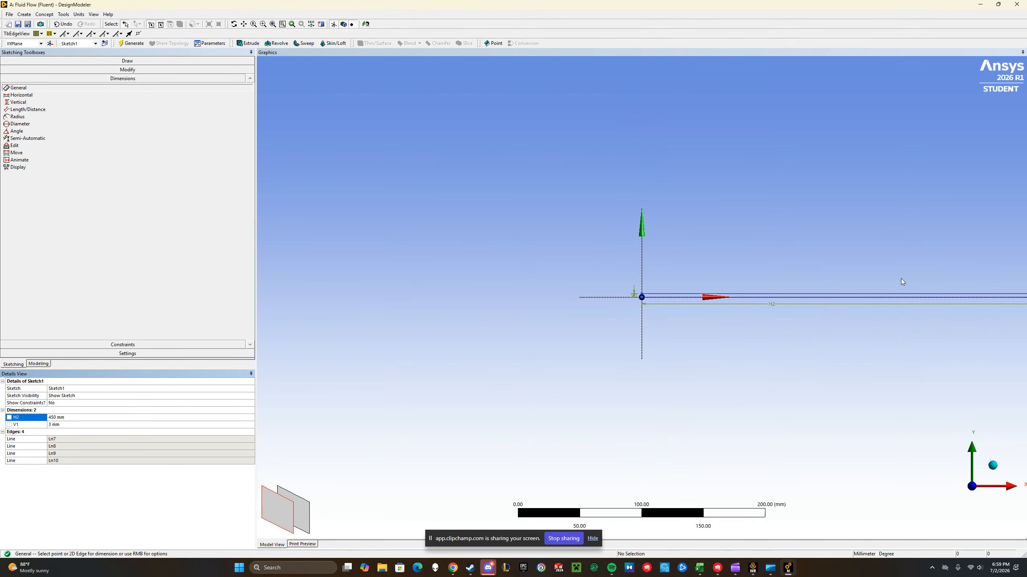
scroll(895, 281, down, 3)
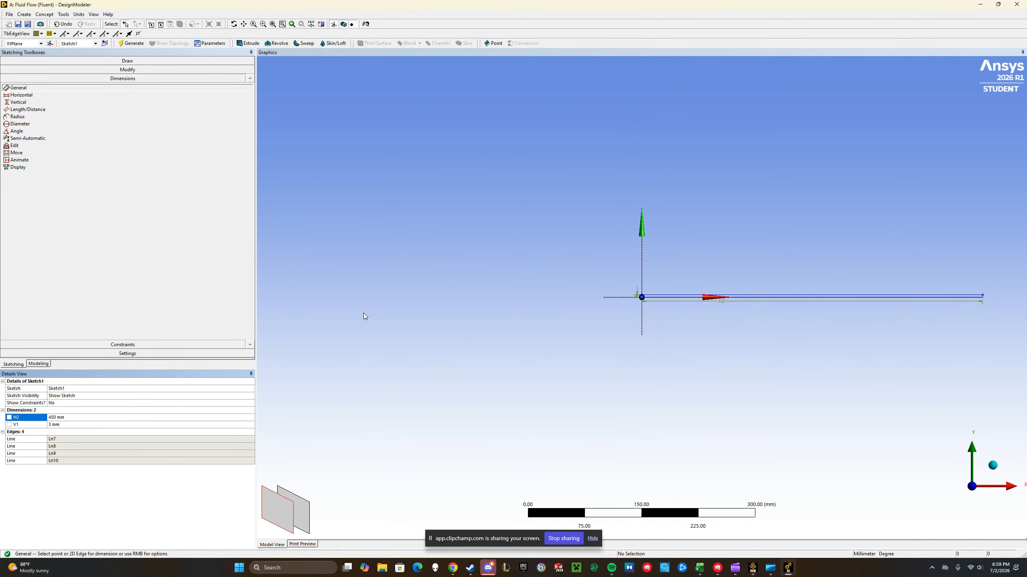
scroll(889, 302, down, 2)
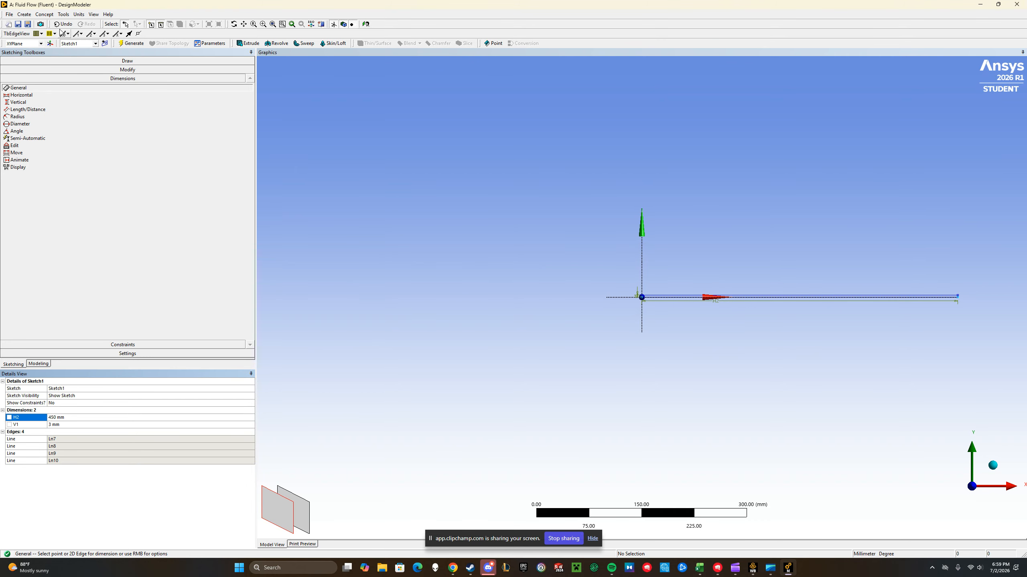
click(44, 14)
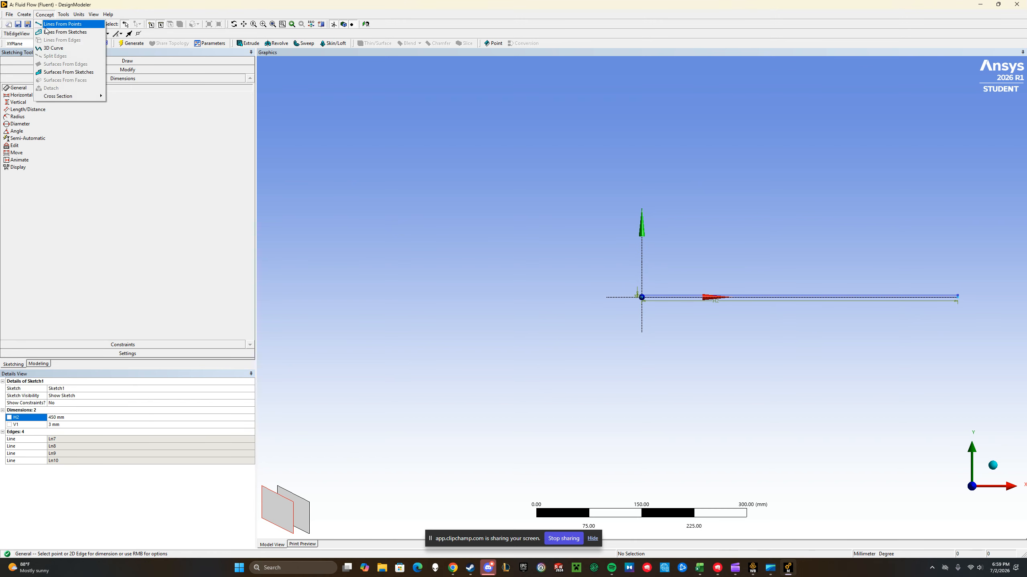
click(53, 73)
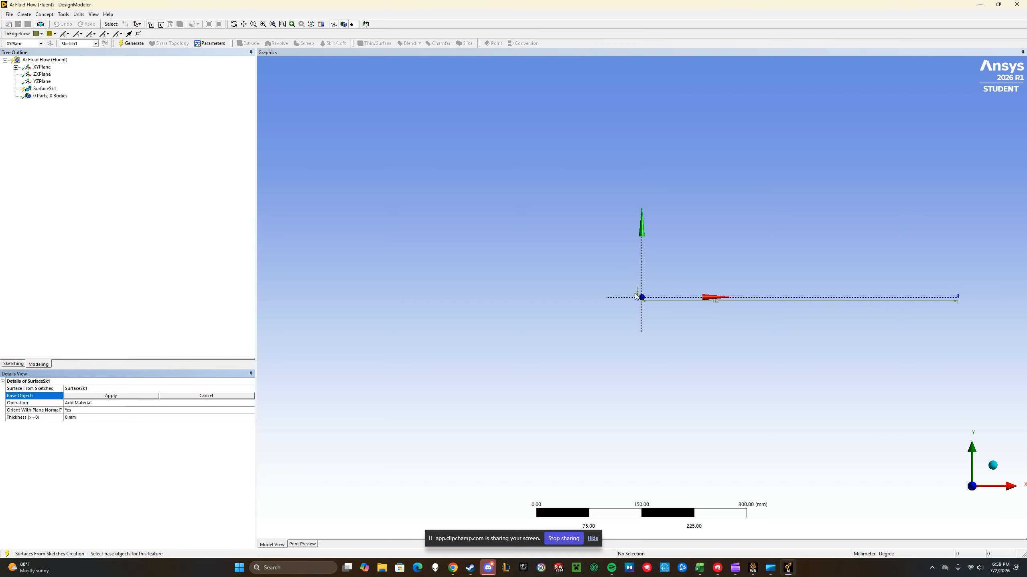
click(16, 67)
click(52, 74)
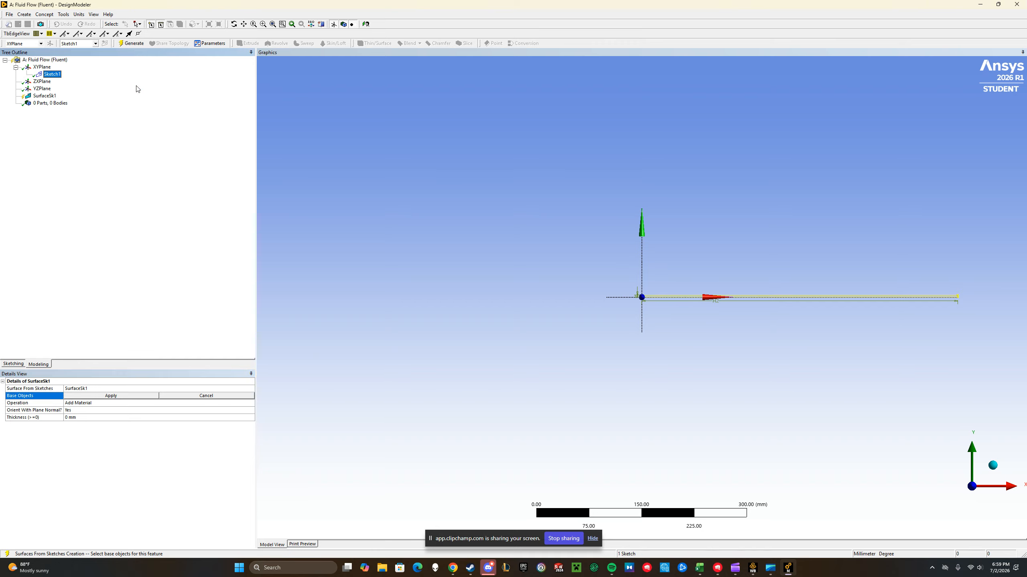
click(111, 395)
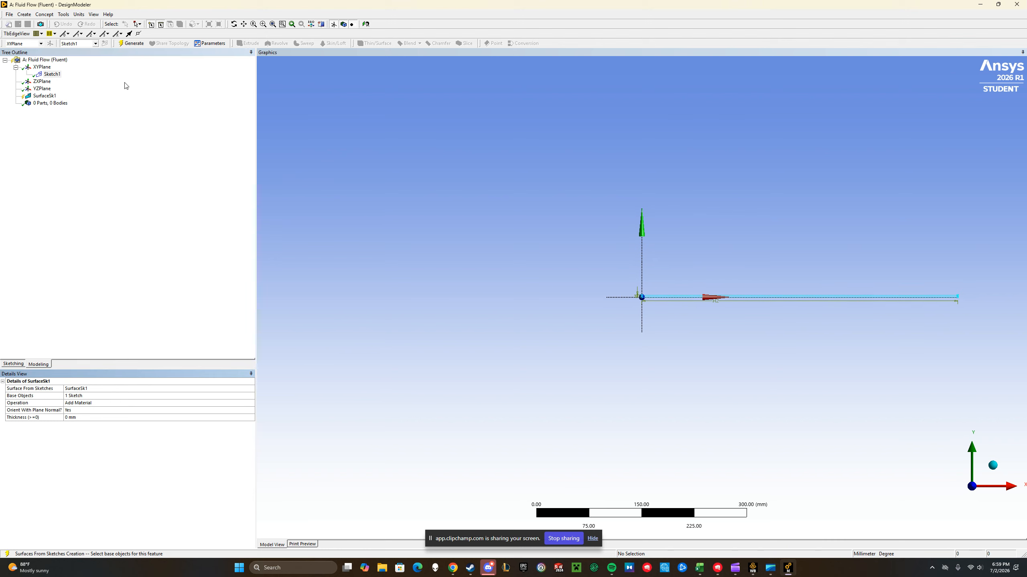
click(132, 44)
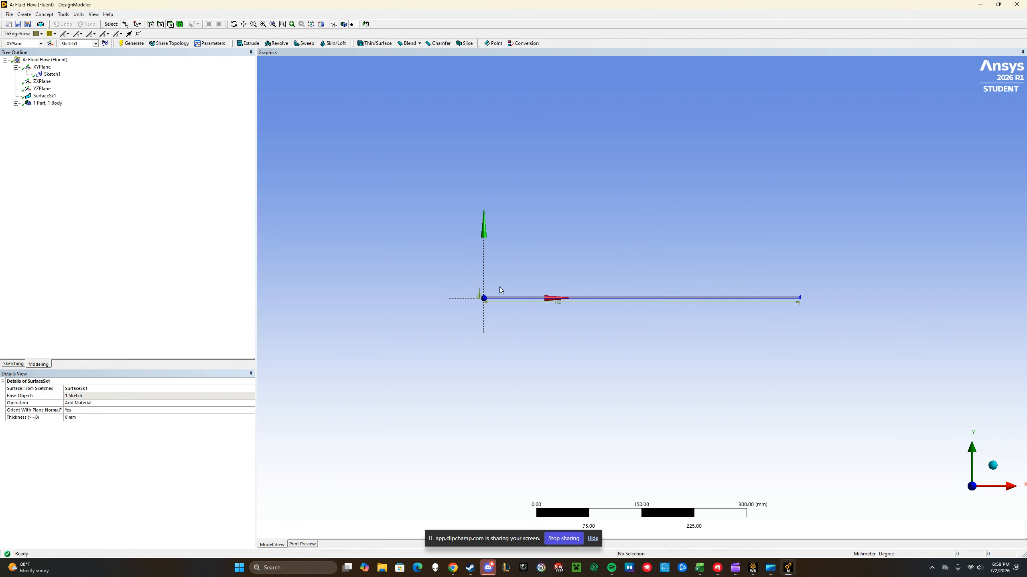
Switch to Workbench and open the Mesh cell of the Fluid Flow (Fluent) system in Meshing
scroll(522, 299, up, 5)
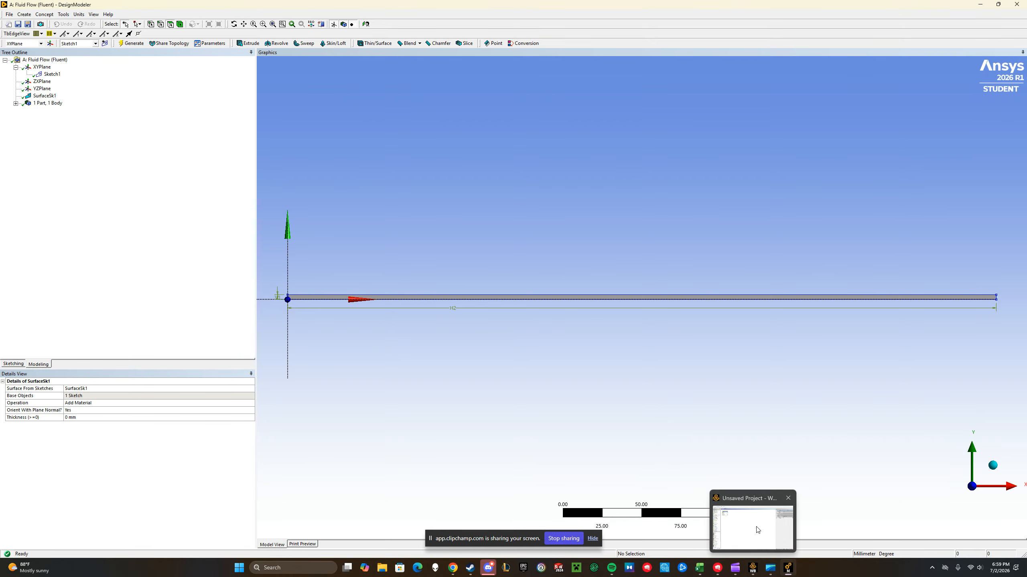
click(758, 574)
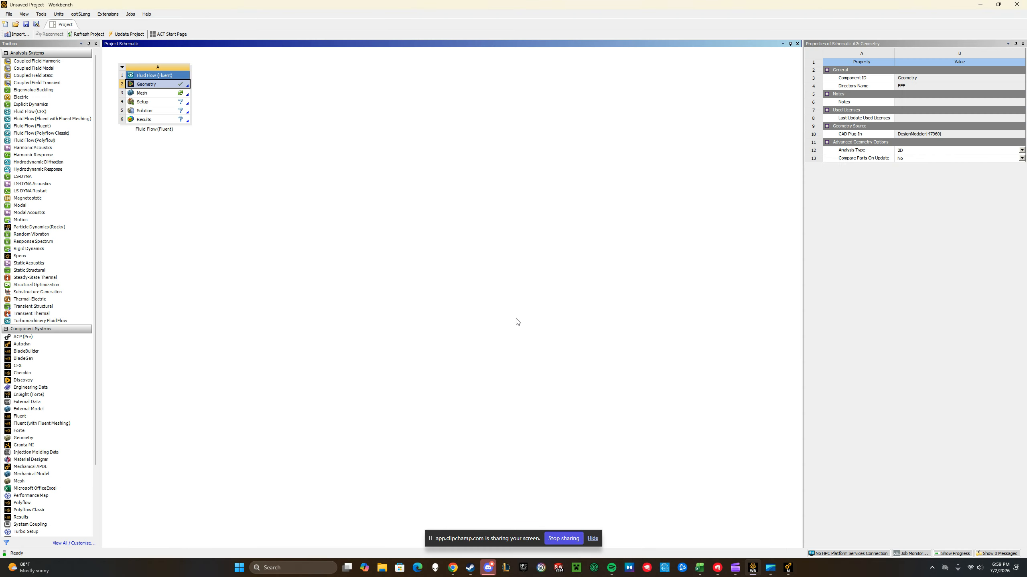
right_click(164, 88)
click(199, 144)
double_click(162, 96)
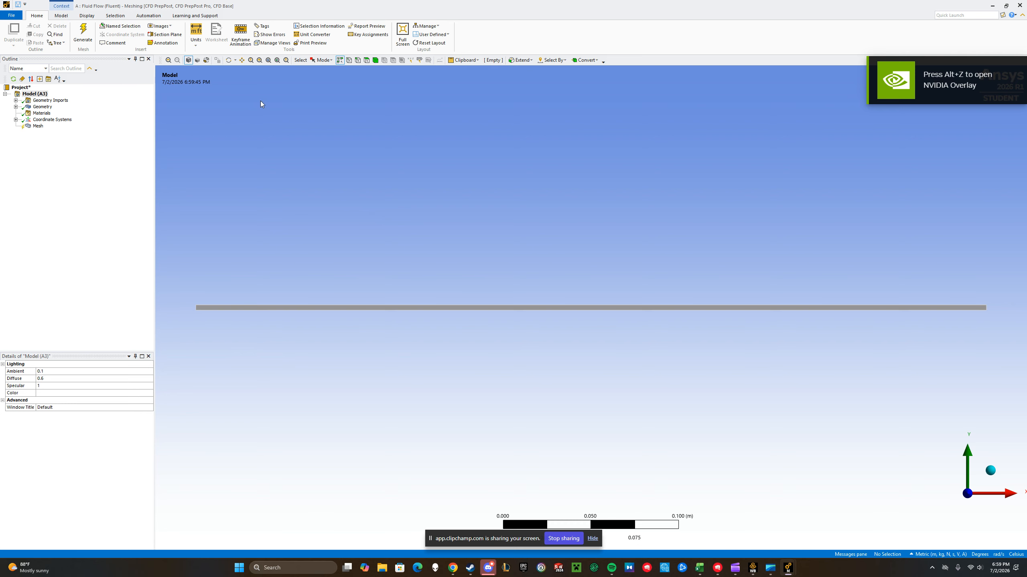
Insert a method control under Mesh and scope it to the rectangular surface body
click(39, 126)
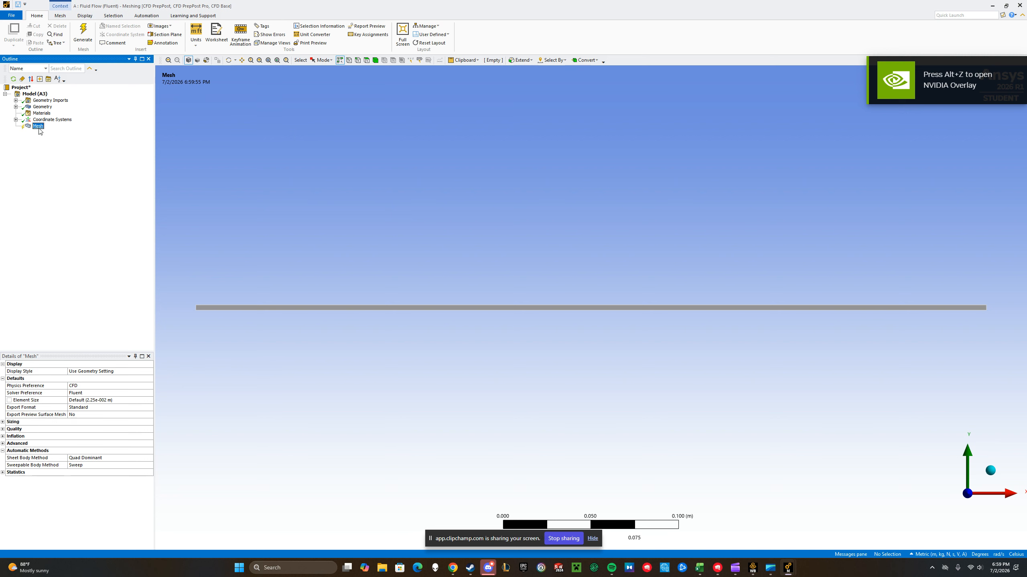
right_click(39, 127)
mouse_move(65, 133)
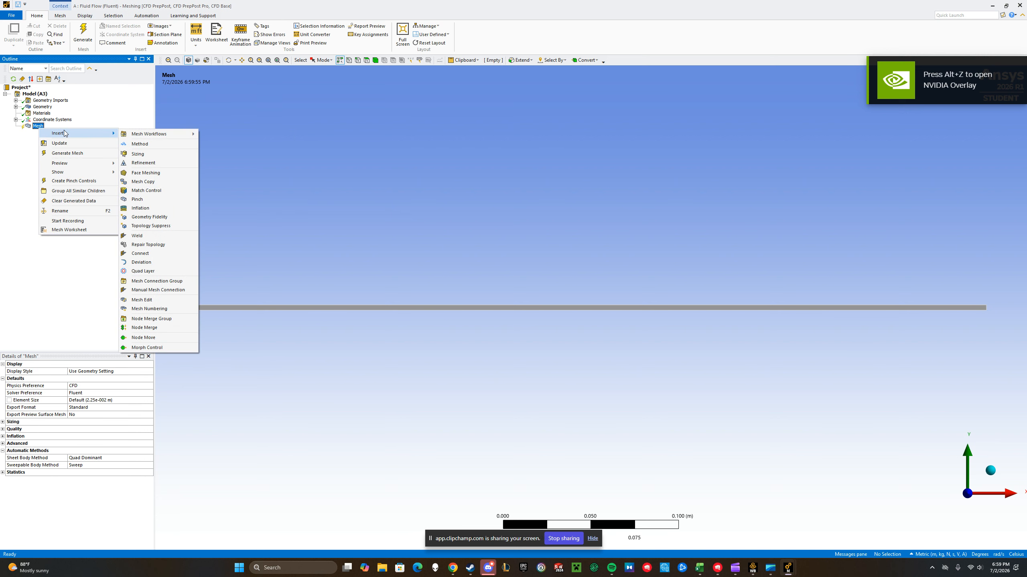
click(149, 144)
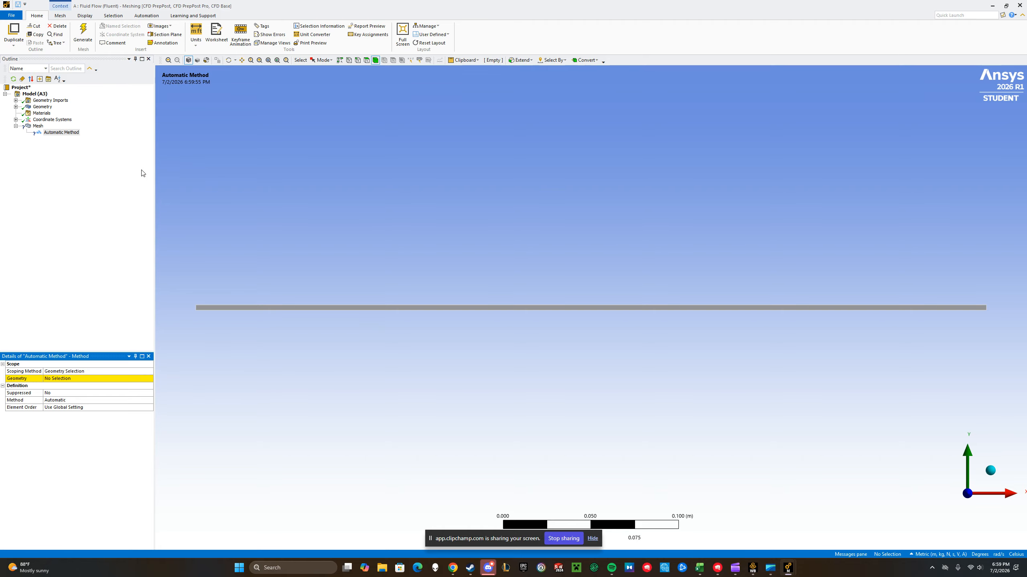
click(222, 309)
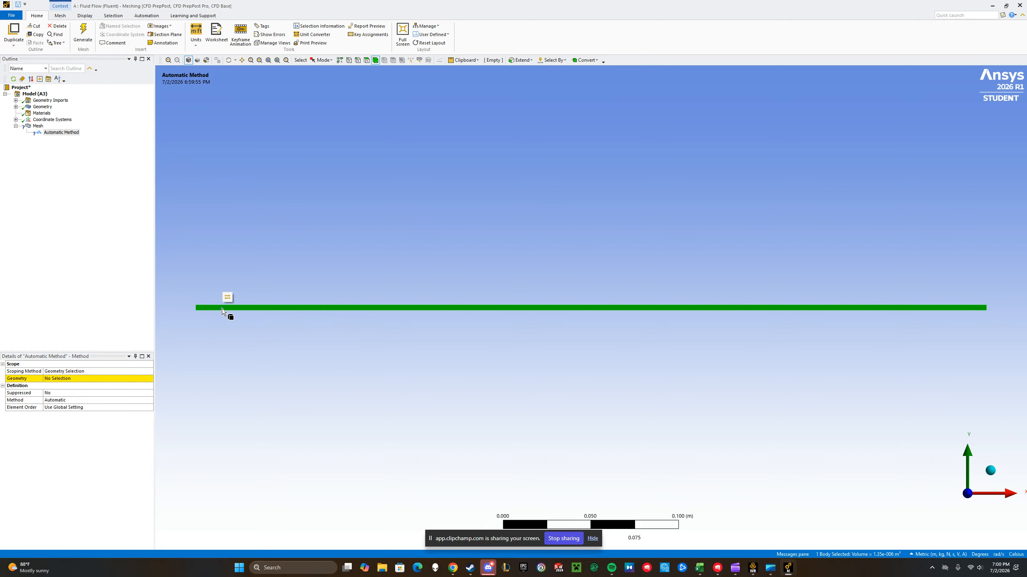
click(66, 380)
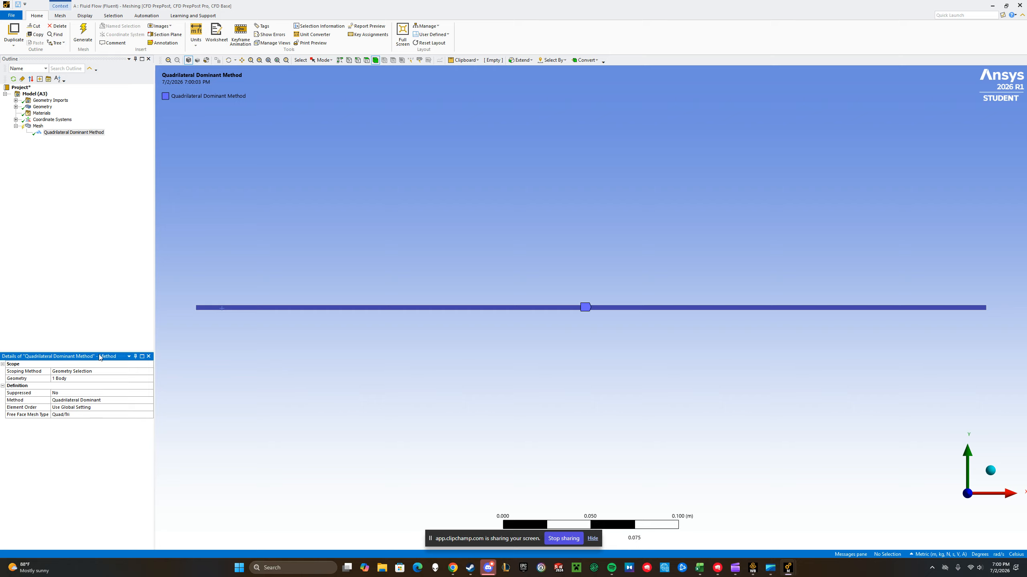
Insert a sizing control under Mesh and scope it to the two short end edges of the rectangle
right_click(40, 126)
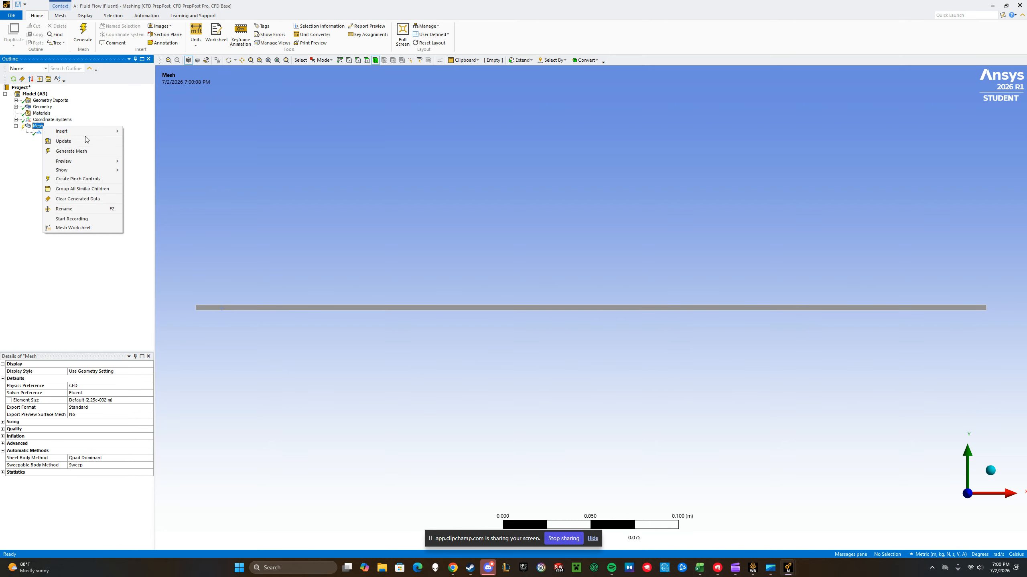
mouse_move(99, 132)
click(142, 155)
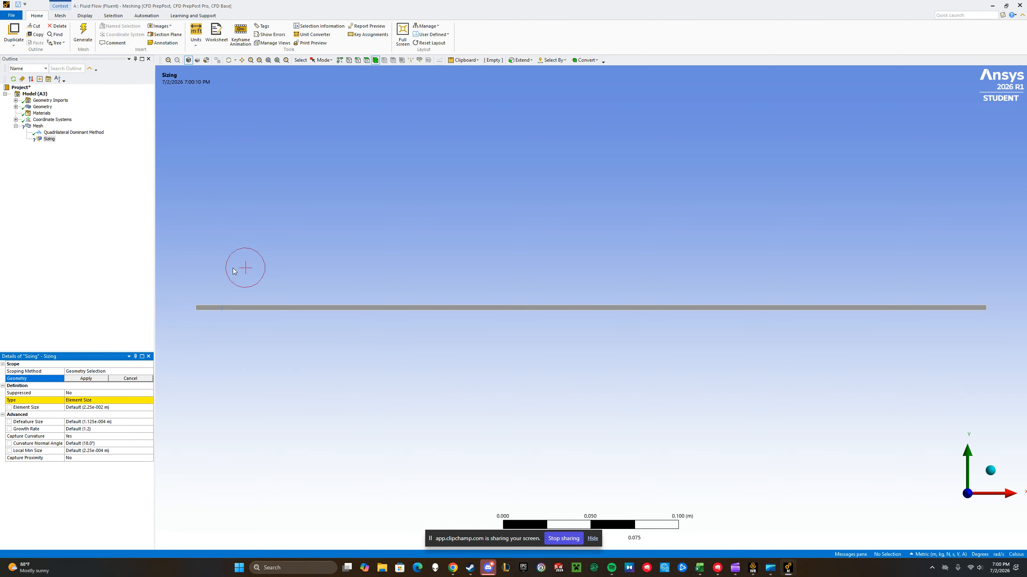
click(357, 60)
click(198, 308)
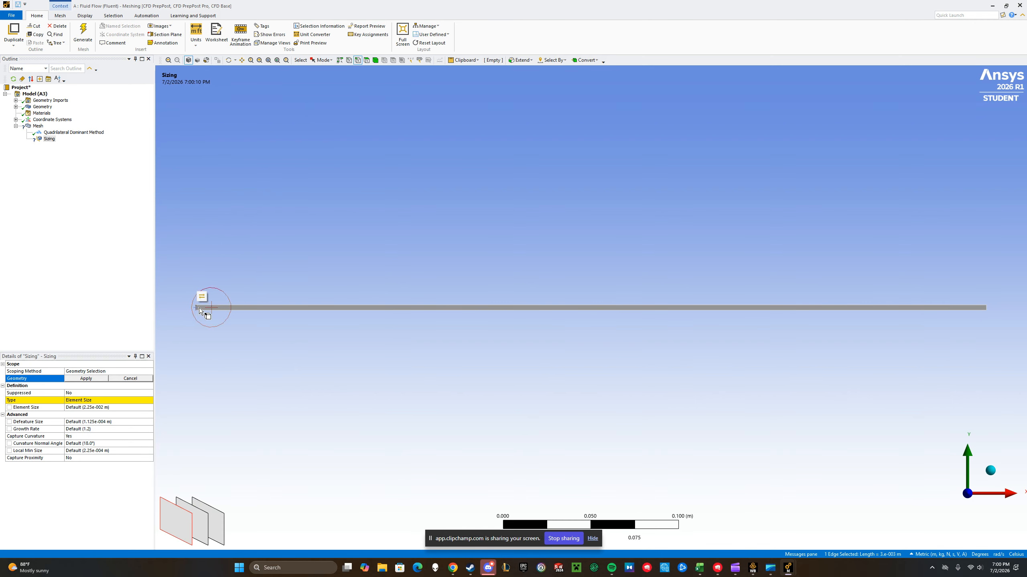
ctrl+click(990, 309)
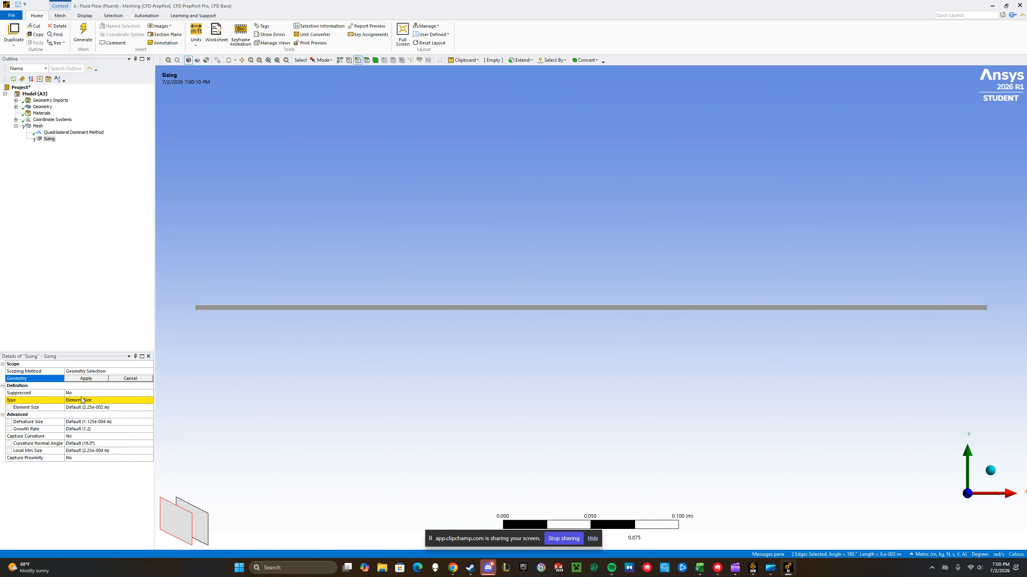
click(125, 401)
click(105, 383)
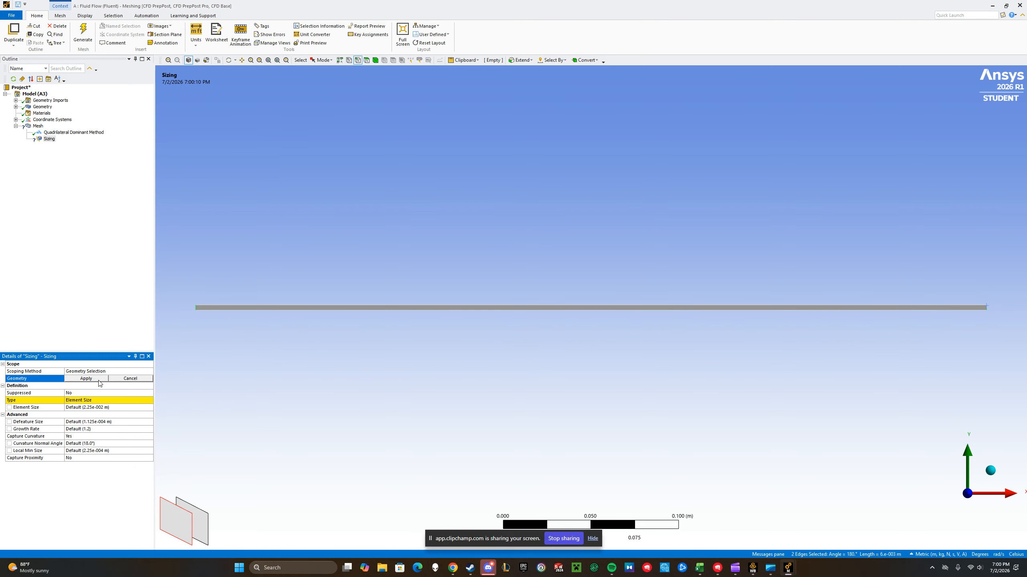
click(97, 381)
click(225, 384)
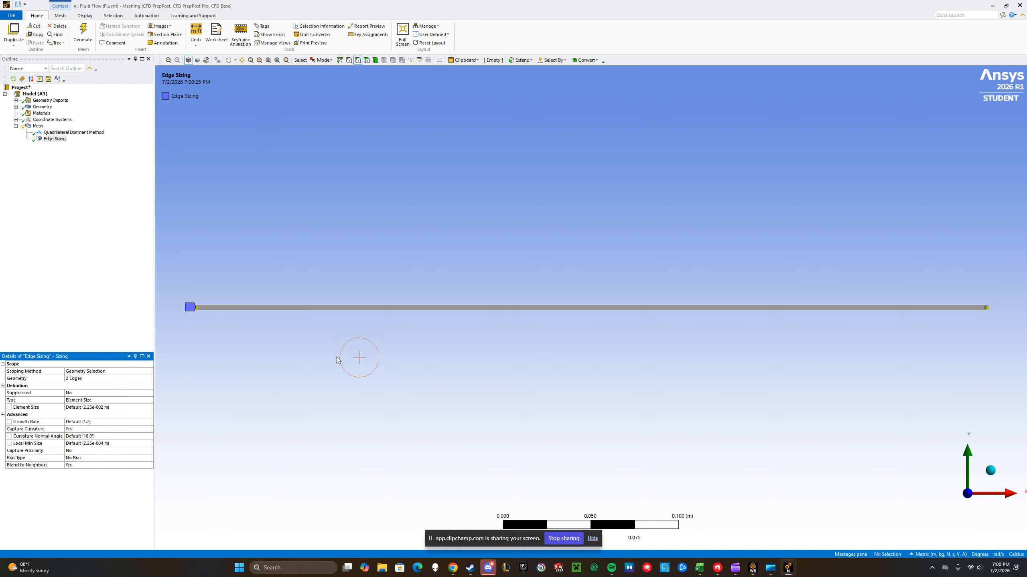
Set the short end edges' sizing type to Number of Divisions with 60 divisions
scroll(1011, 297, down, 4)
scroll(958, 313, up, 2)
scroll(987, 315, up, 1)
scroll(1006, 312, up, 3)
scroll(1009, 308, down, 3)
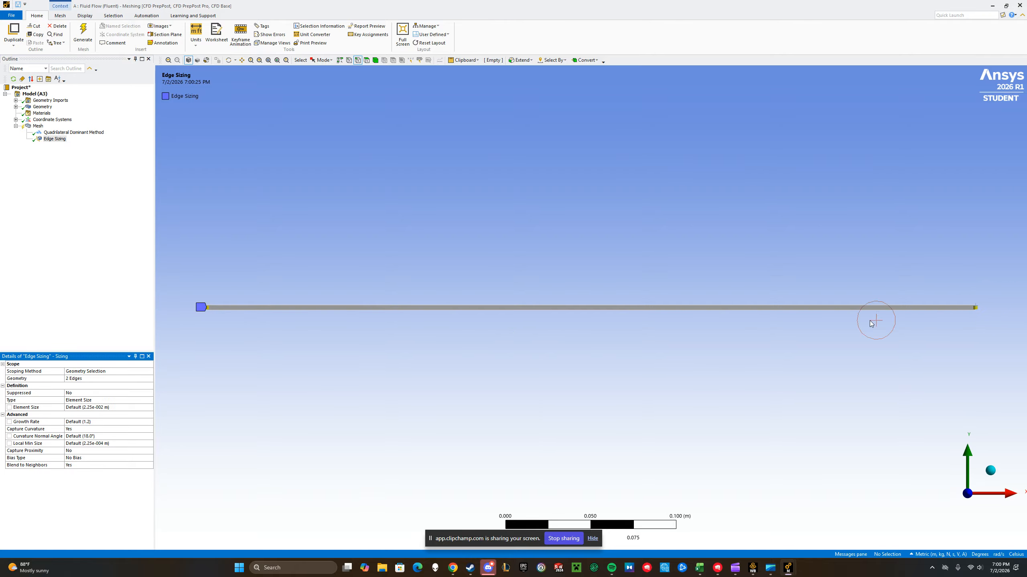
click(86, 401)
click(150, 401)
click(126, 413)
click(101, 409)
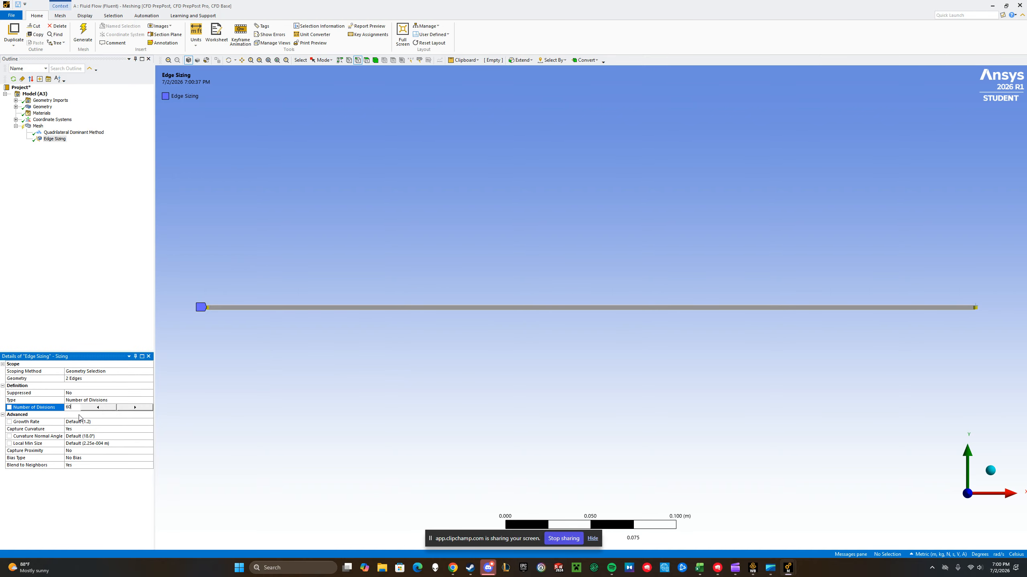
key(Return)
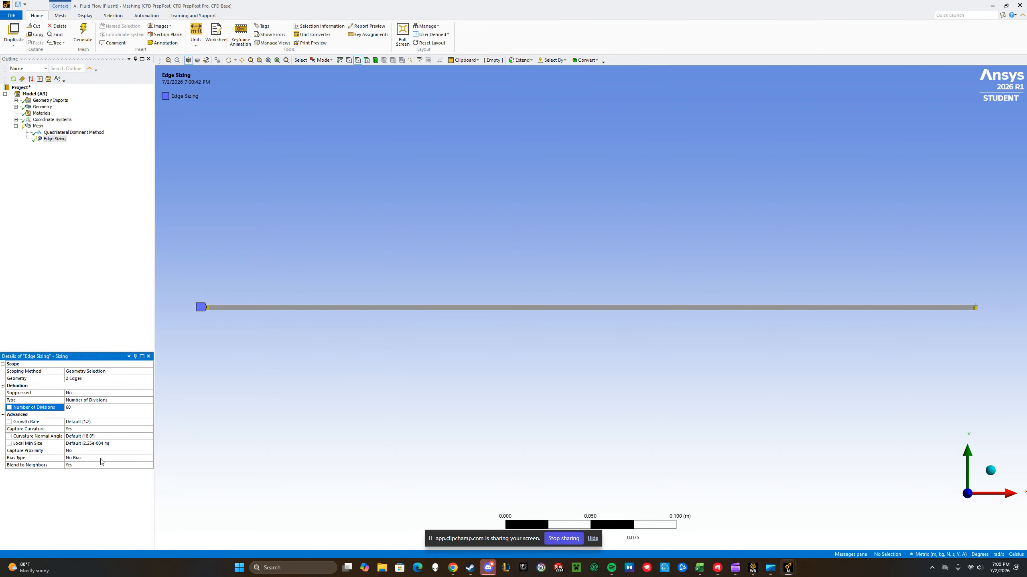
Turn off curvature capture for the short edges' sizing and set its behavior to Hard
click(110, 429)
click(150, 429)
click(150, 429)
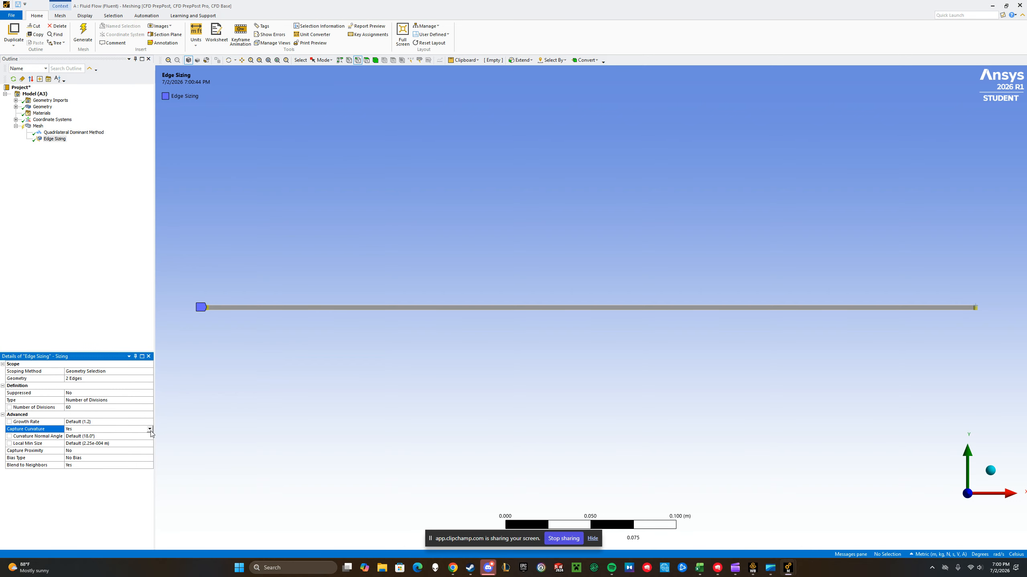
click(149, 429)
click(119, 436)
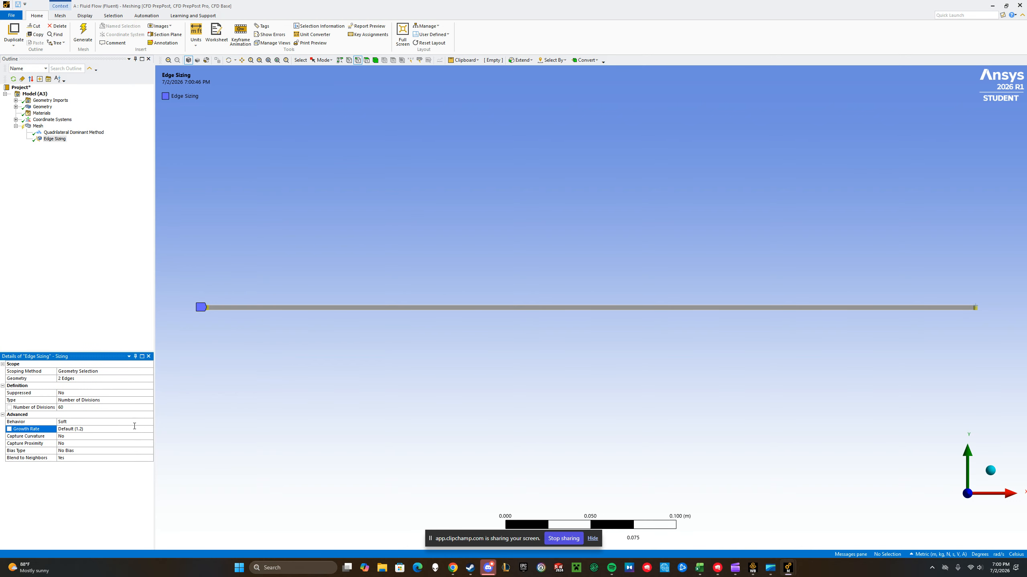
click(130, 424)
click(149, 422)
click(113, 434)
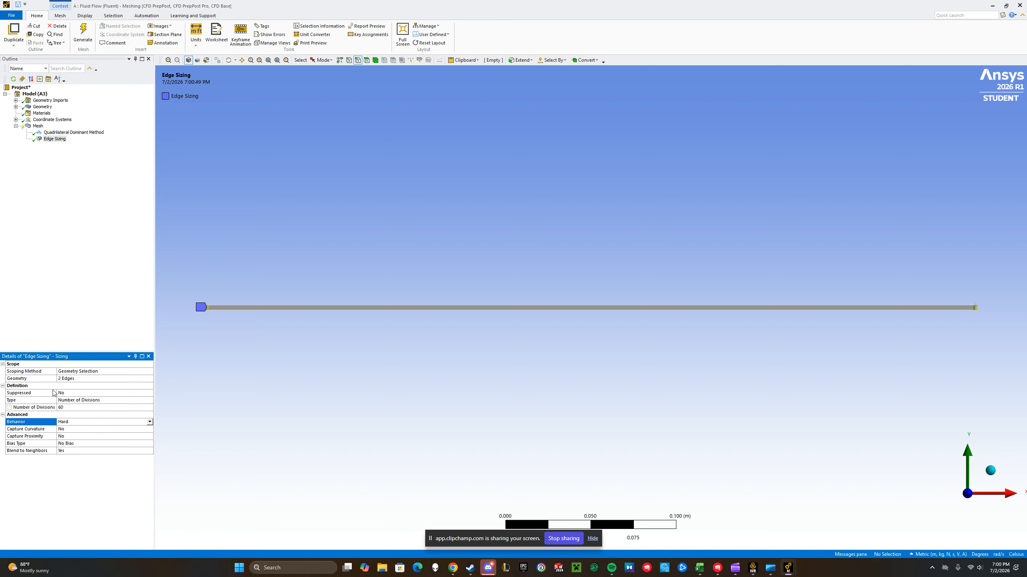
Insert a second sizing control under Mesh and scope it to the two long edges of the rectangle
click(38, 127)
right_click(38, 126)
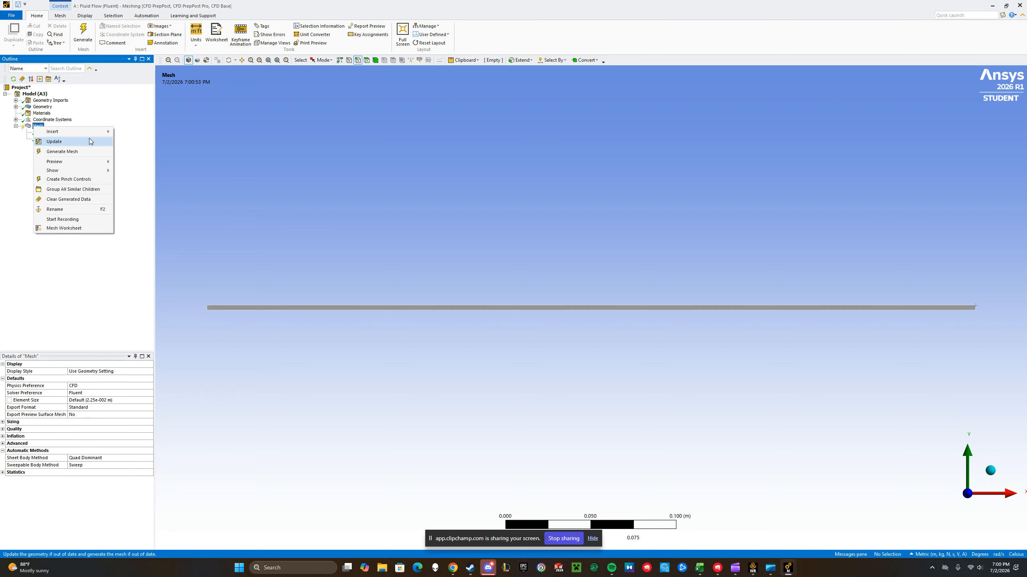
mouse_move(81, 131)
click(132, 152)
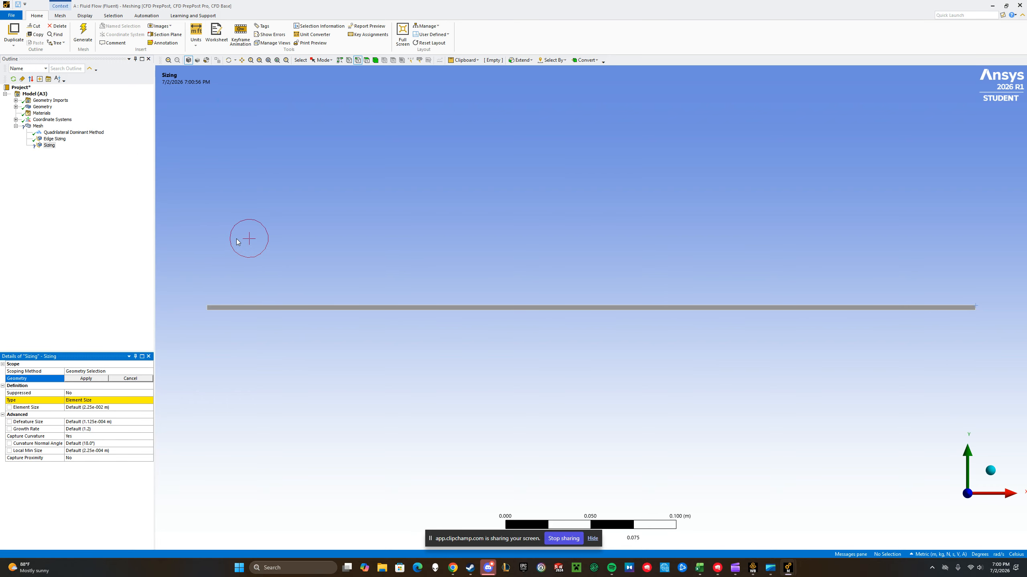
click(322, 307)
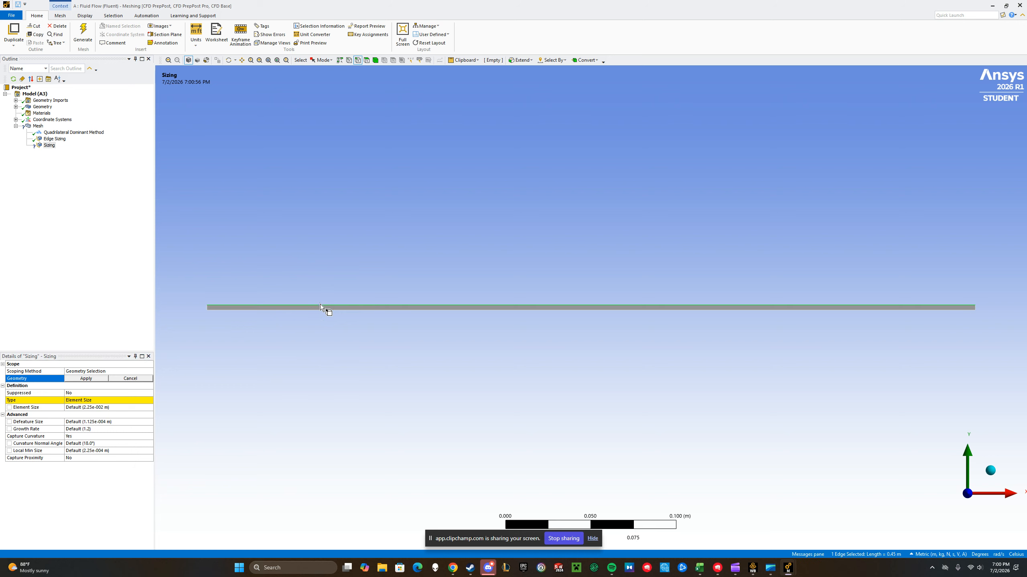
ctrl+click(341, 311)
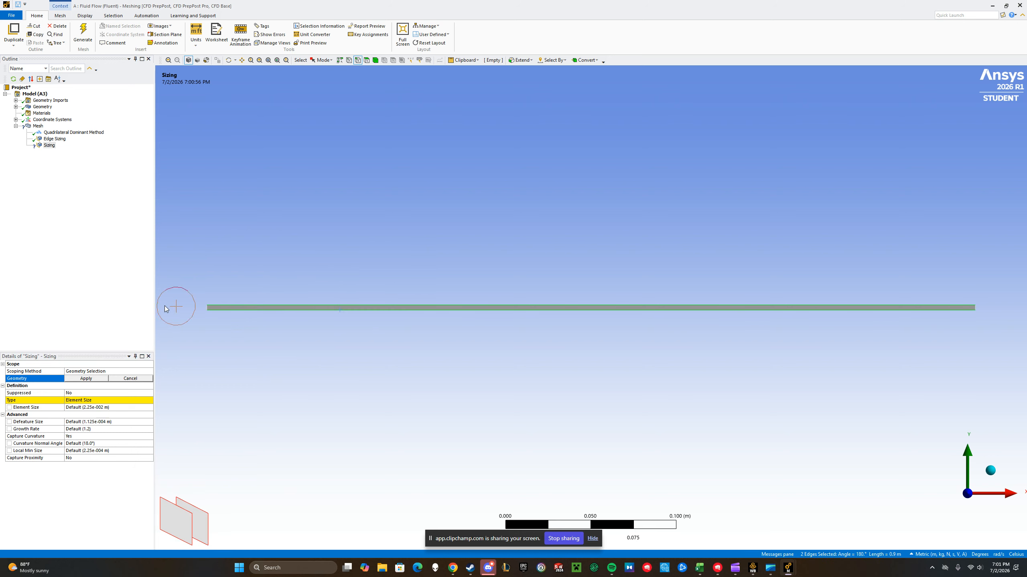
click(86, 379)
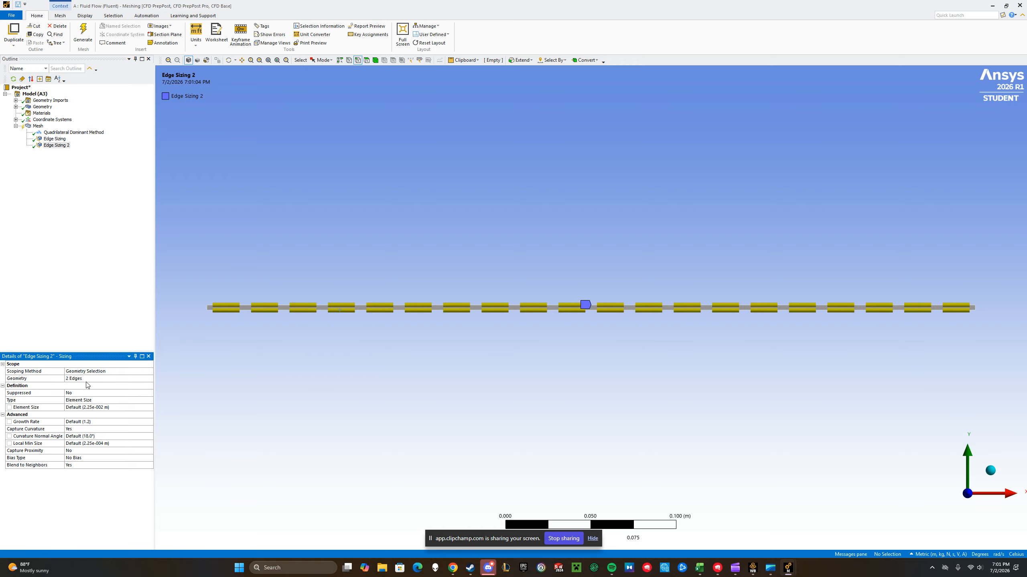
Set the long edges' sizing type to Number of Divisions with 750 divisions
click(88, 400)
click(150, 400)
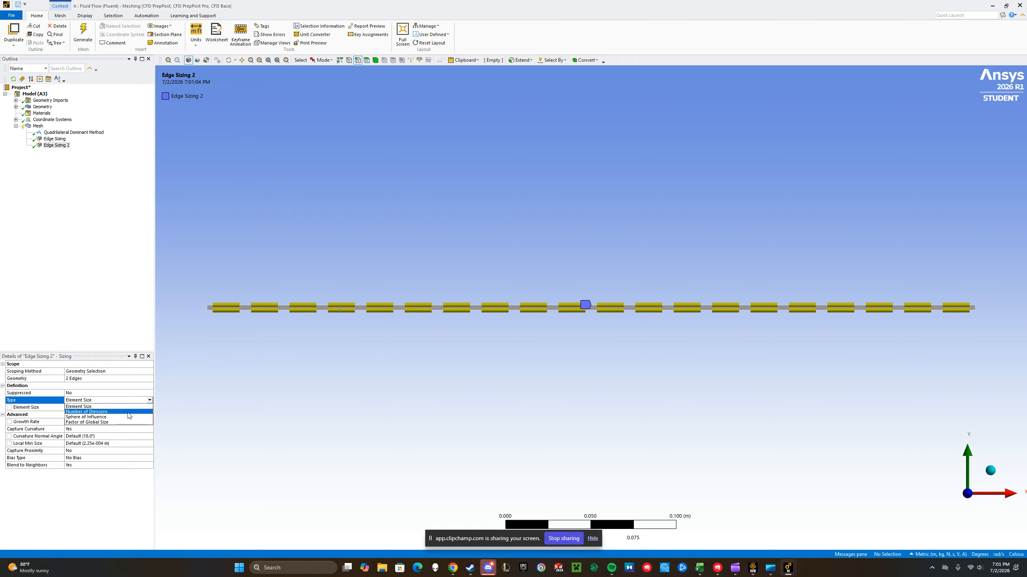
click(109, 414)
click(92, 407)
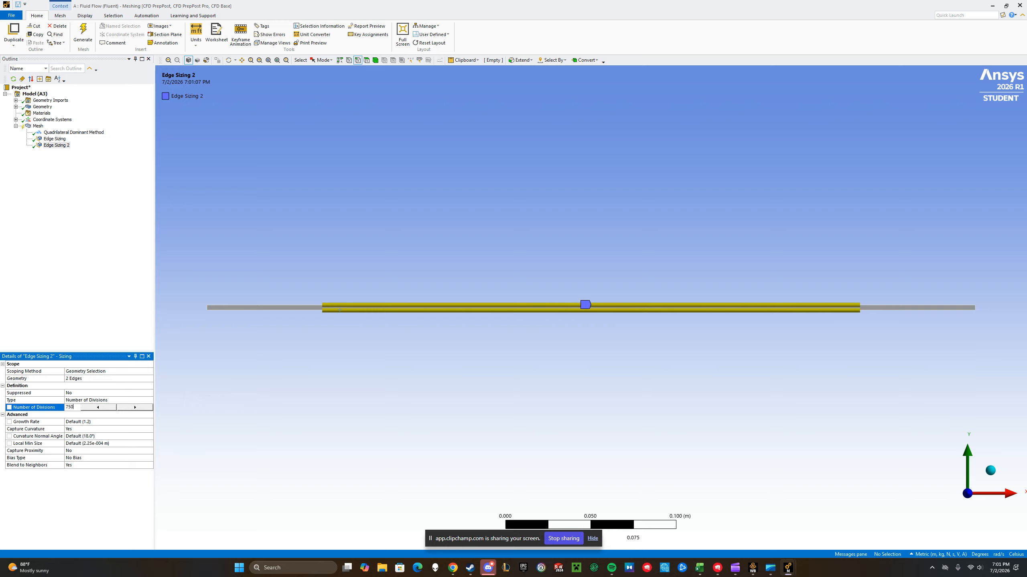
key(Return)
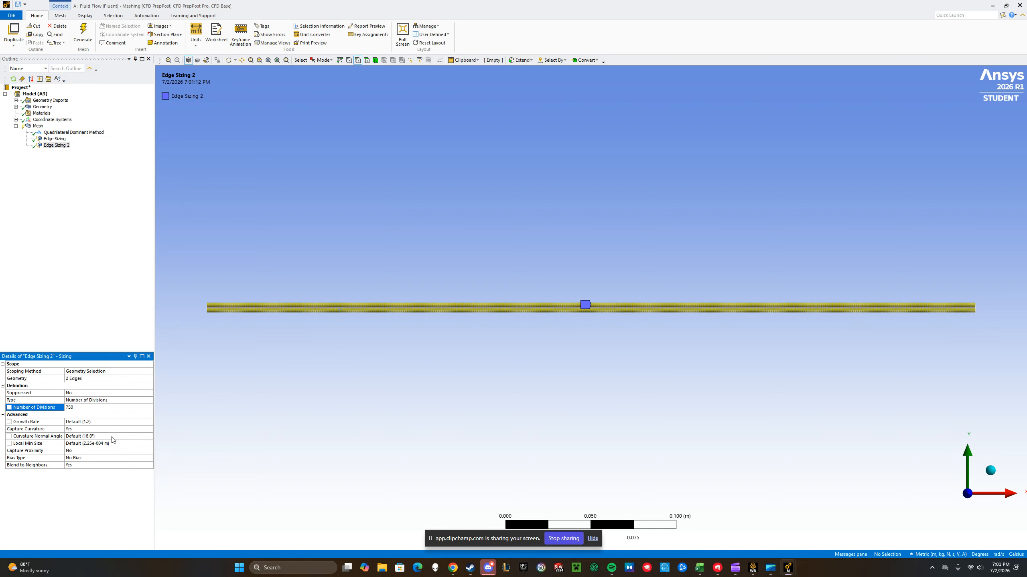
Turn off curvature capture for the long edges' sizing and set its behavior to Hard
click(120, 429)
click(150, 429)
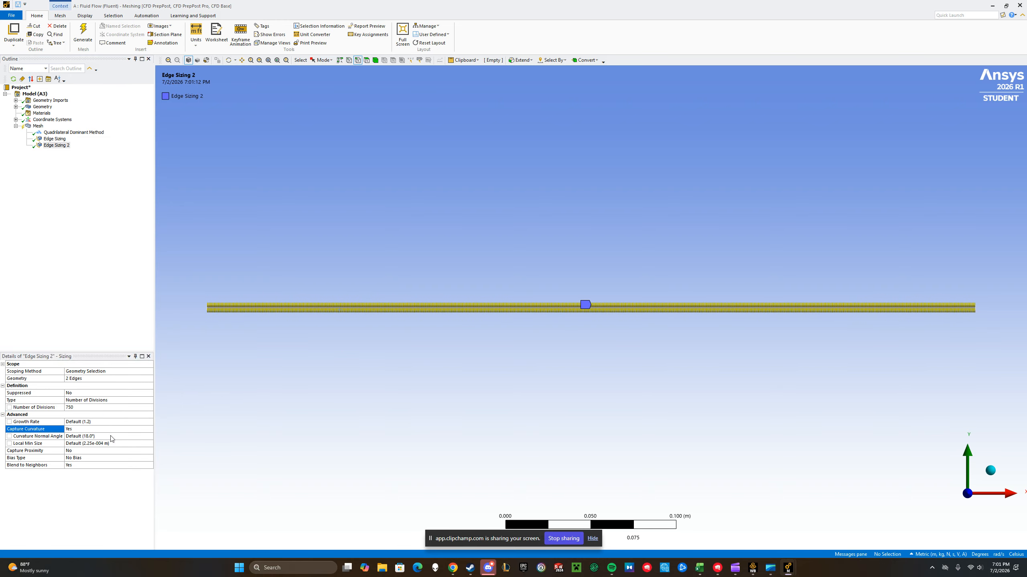
click(115, 440)
click(115, 422)
click(149, 422)
click(109, 434)
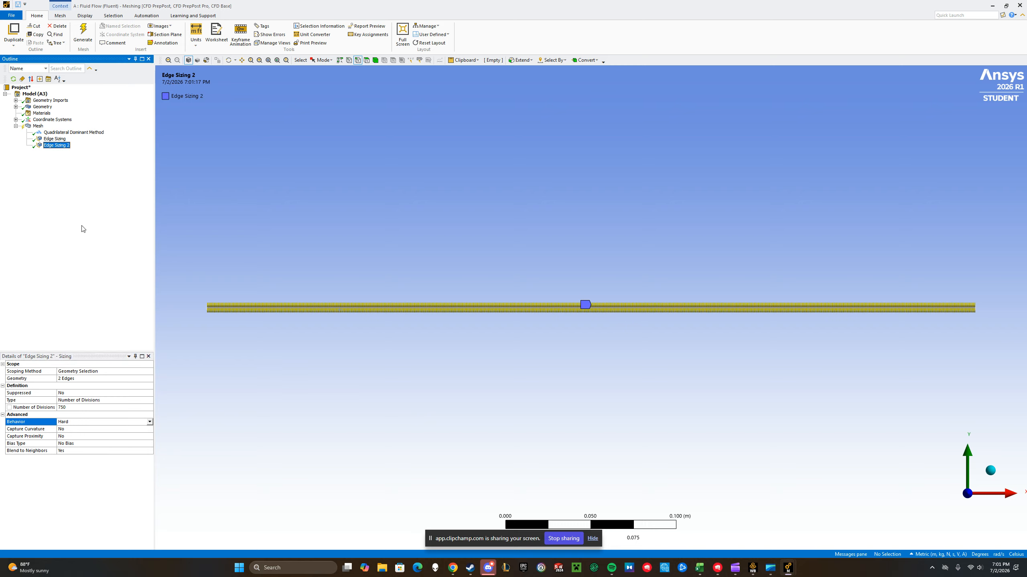
Insert a face meshing control under Mesh and scope it to the rectangular face
right_click(37, 126)
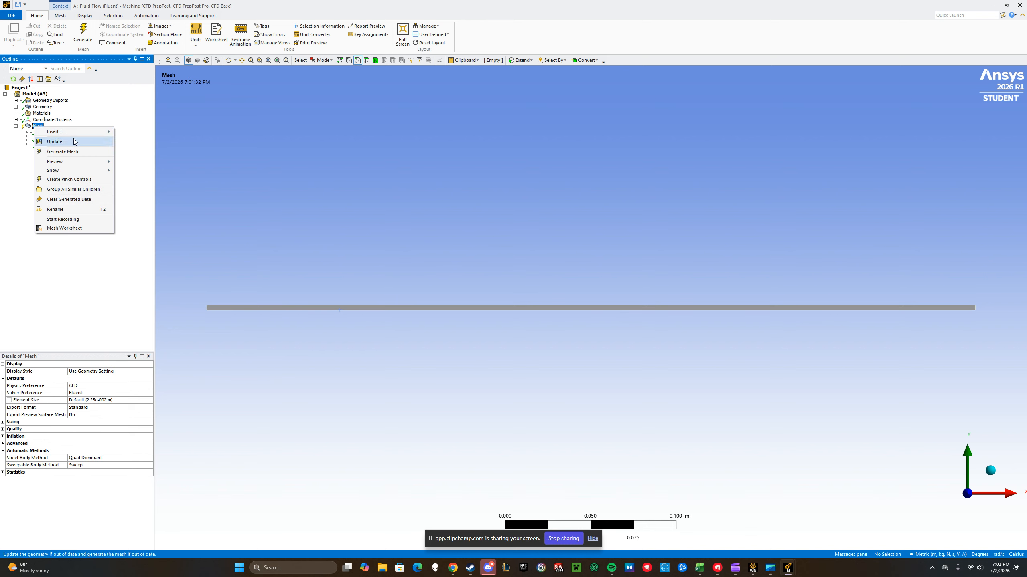
mouse_move(81, 132)
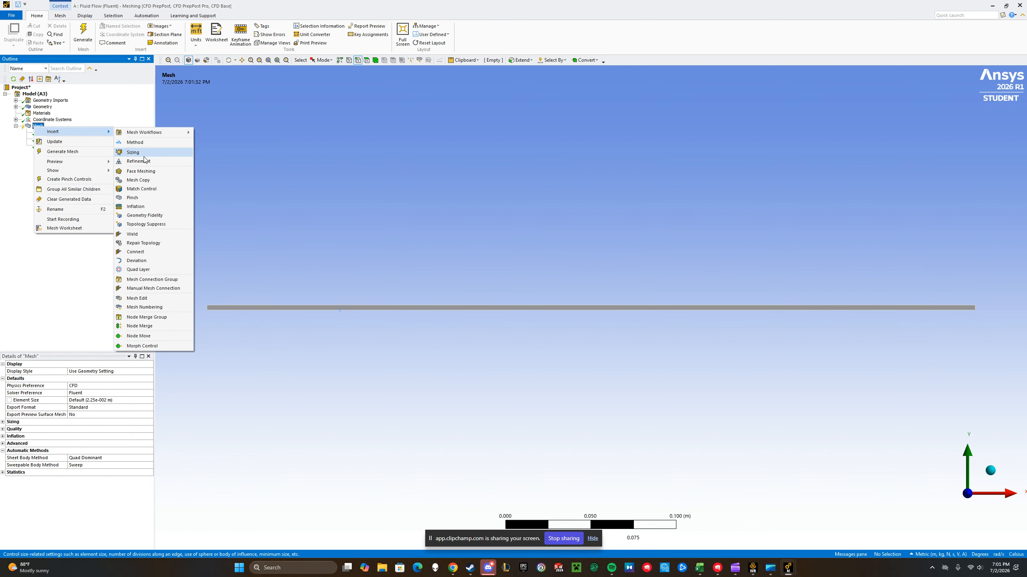
click(142, 172)
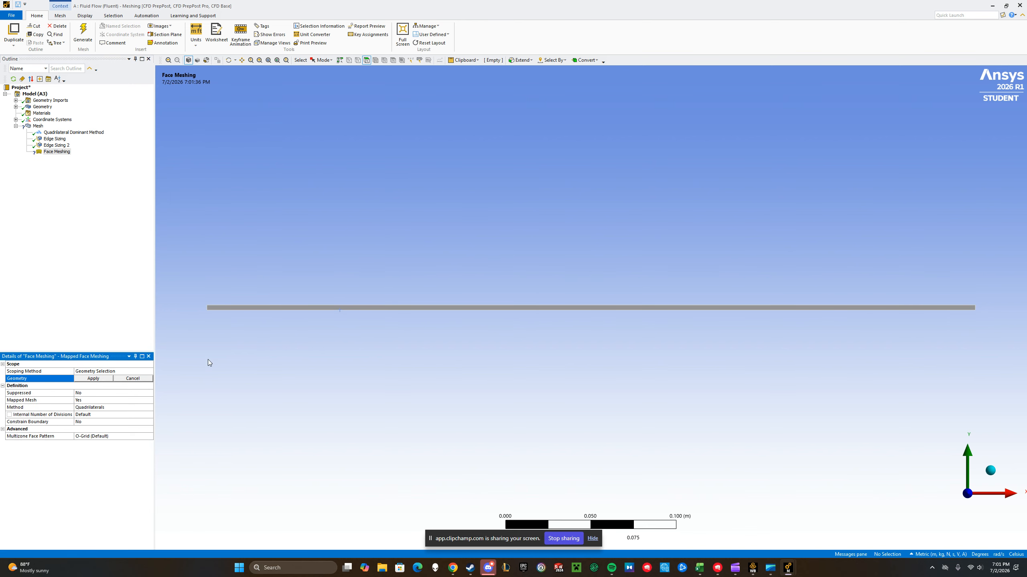
click(248, 307)
click(87, 380)
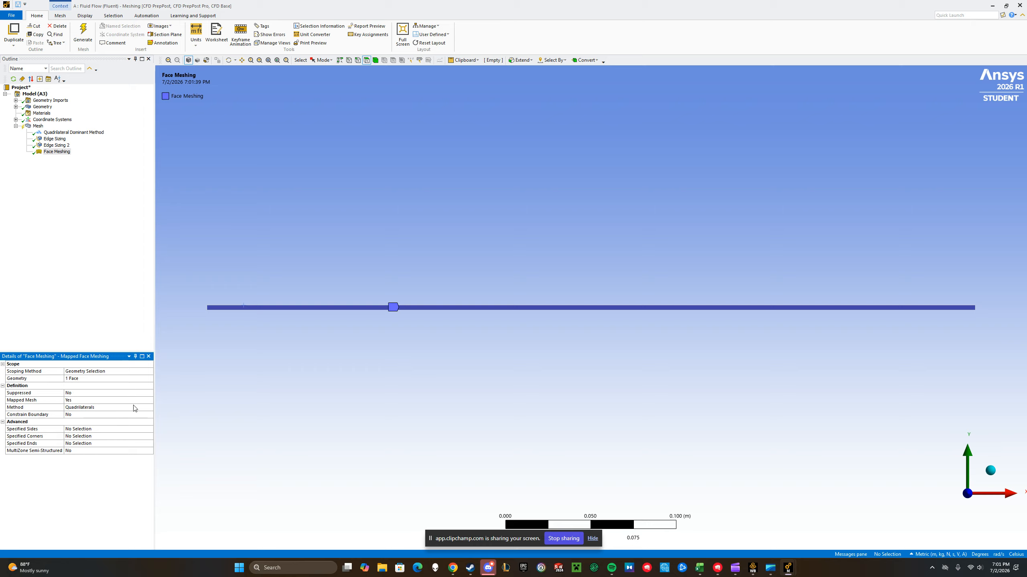
Generate the mesh and display it on the channel surface
click(86, 269)
click(83, 36)
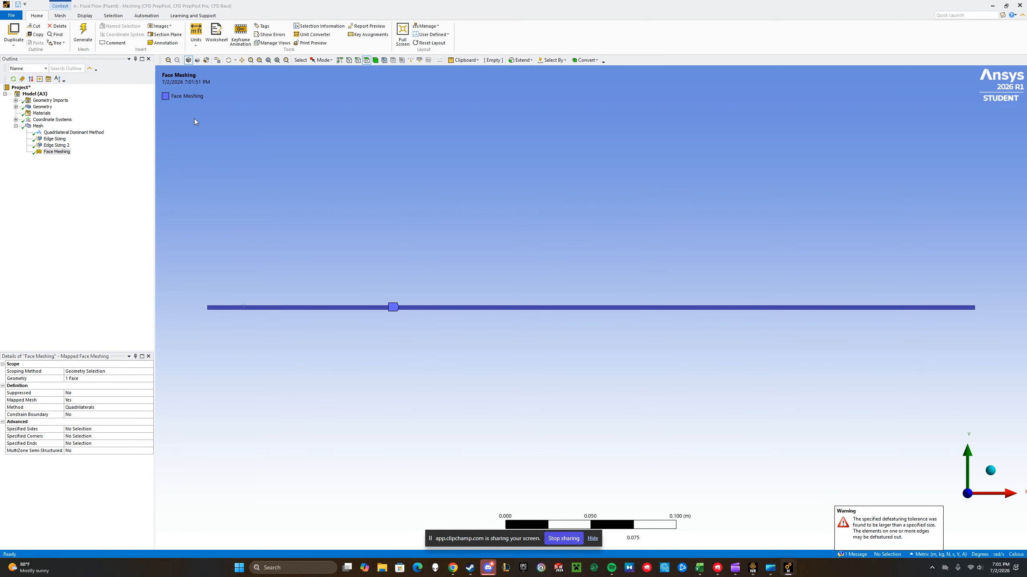
click(36, 126)
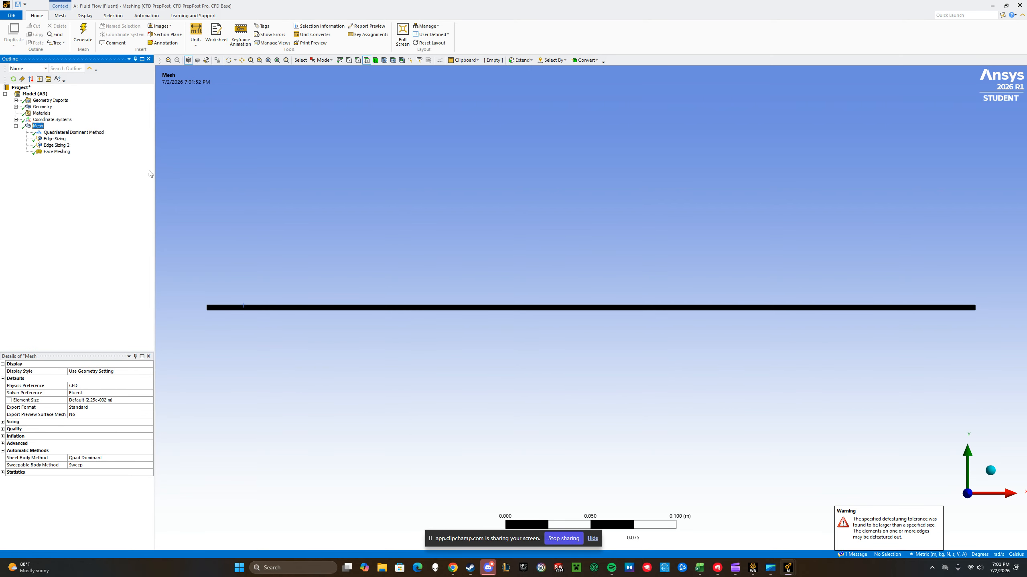
Examine the generated mesh cells up close and along the full length of the channel
scroll(490, 317, up, 5)
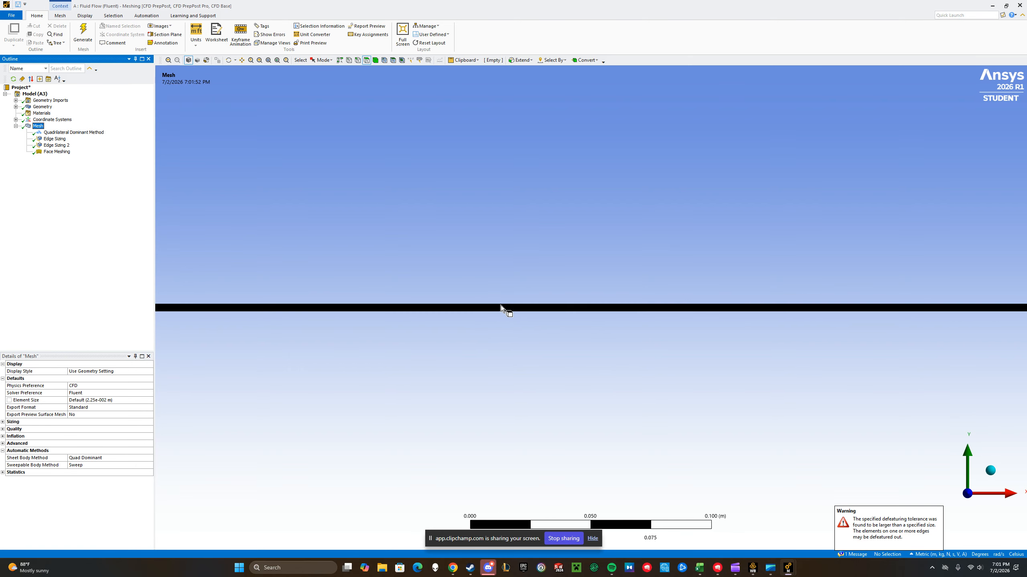
scroll(510, 307, up, 8)
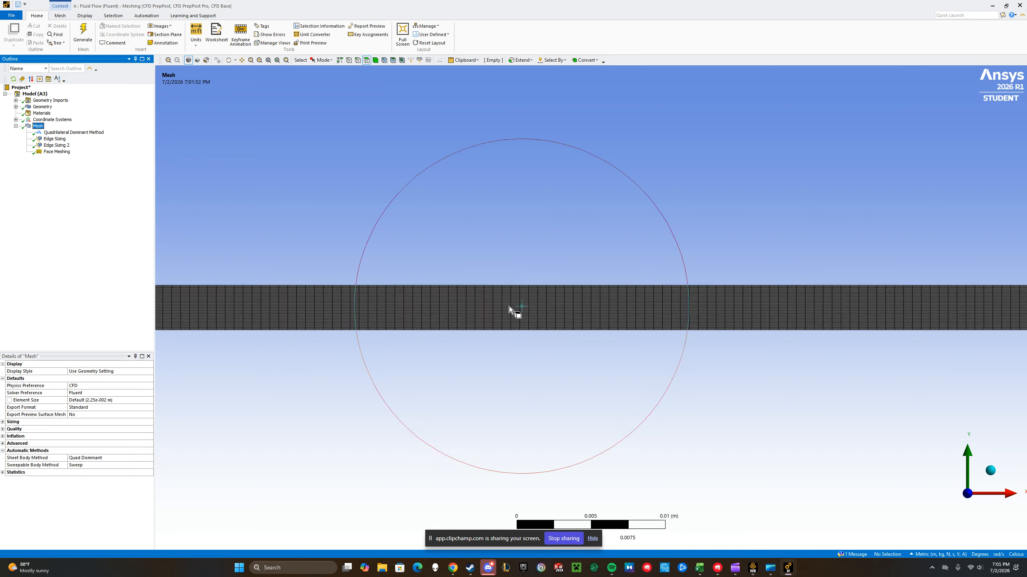
scroll(508, 316, up, 1)
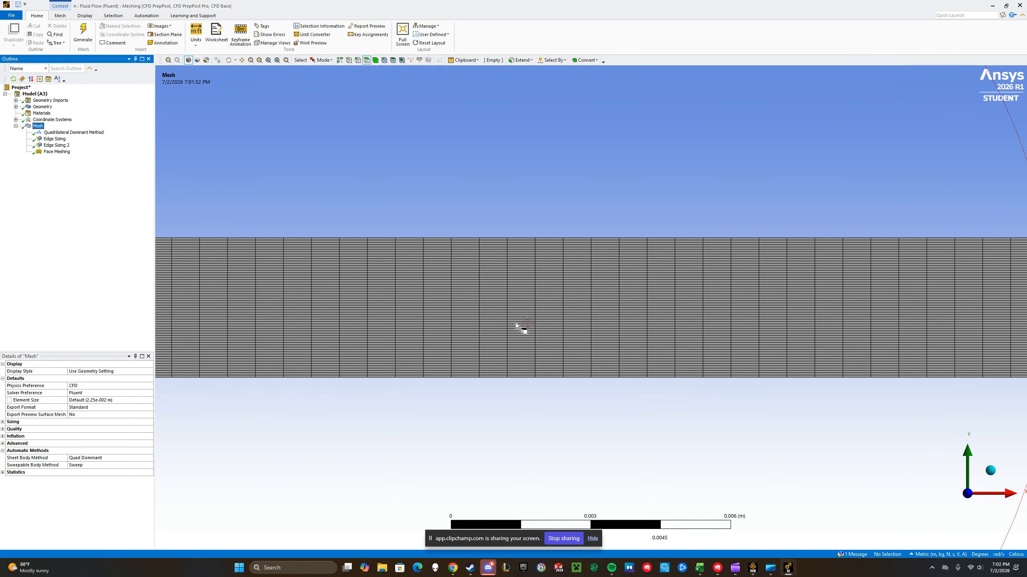
scroll(523, 320, down, 1)
scroll(514, 321, down, 8)
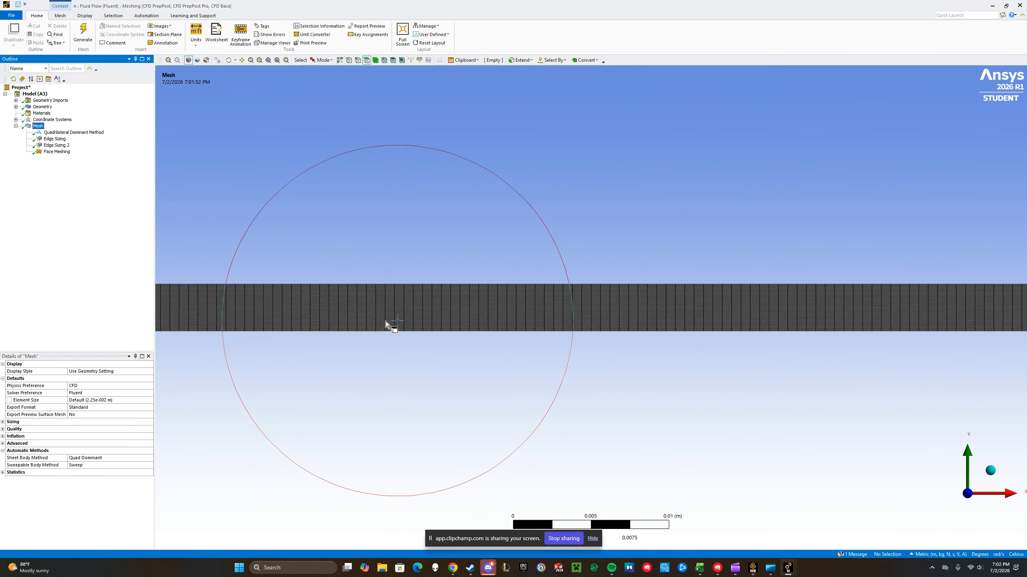
scroll(672, 295, down, 8)
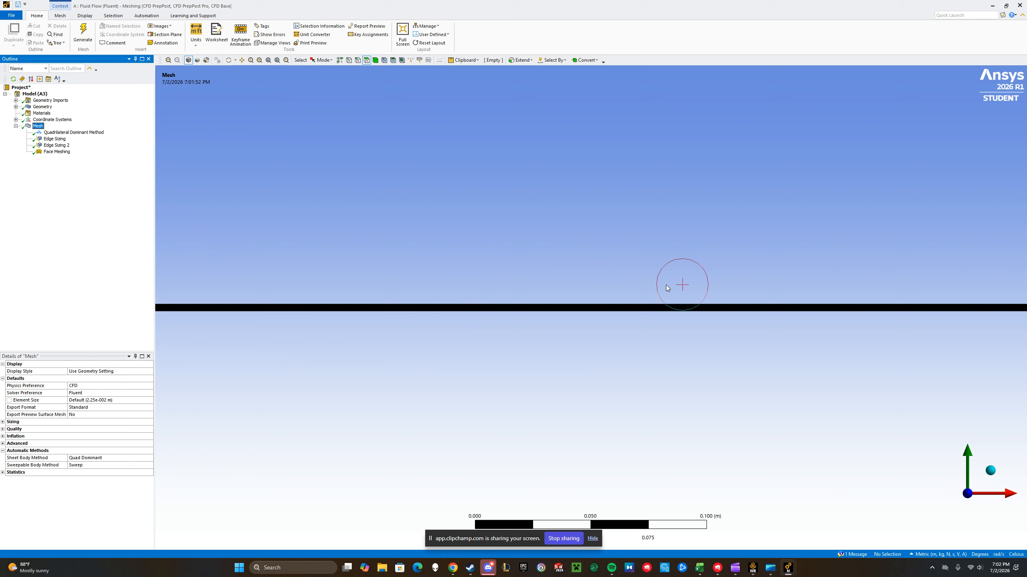
scroll(271, 309, up, 1)
scroll(270, 306, down, 1)
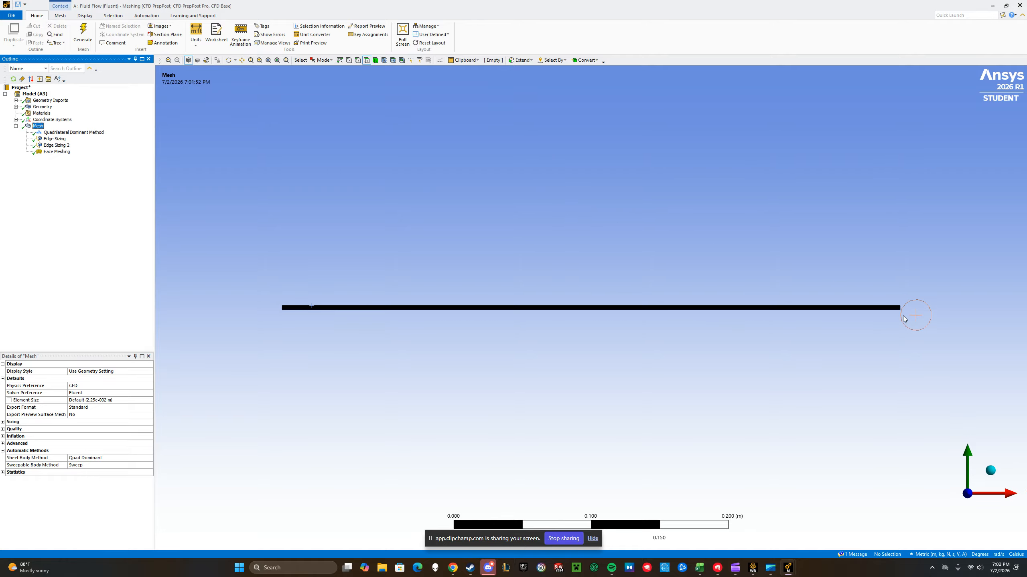
scroll(537, 320, down, 1)
scroll(542, 318, up, 2)
scroll(543, 313, up, 1)
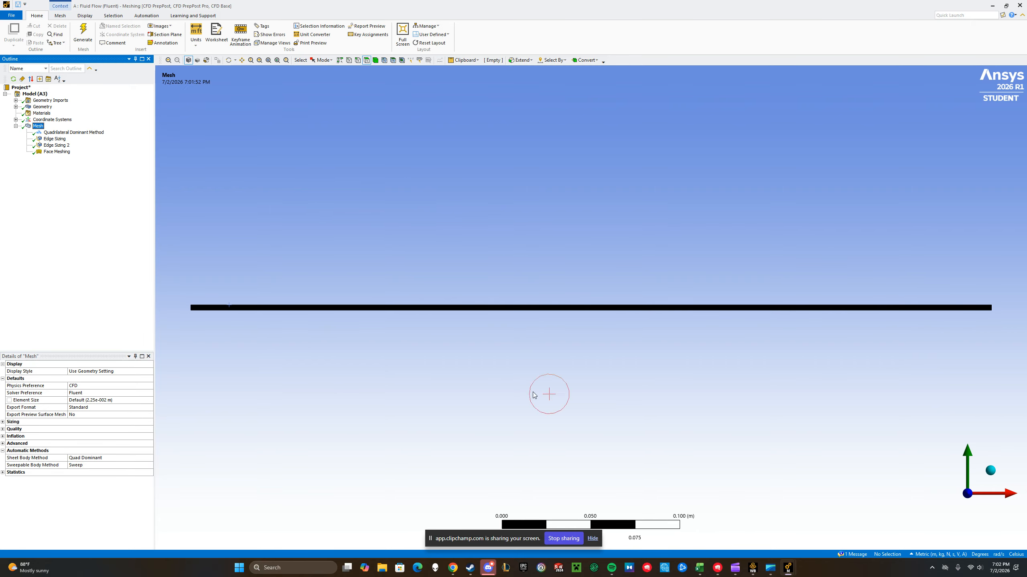
mouse_move(757, 575)
click(760, 530)
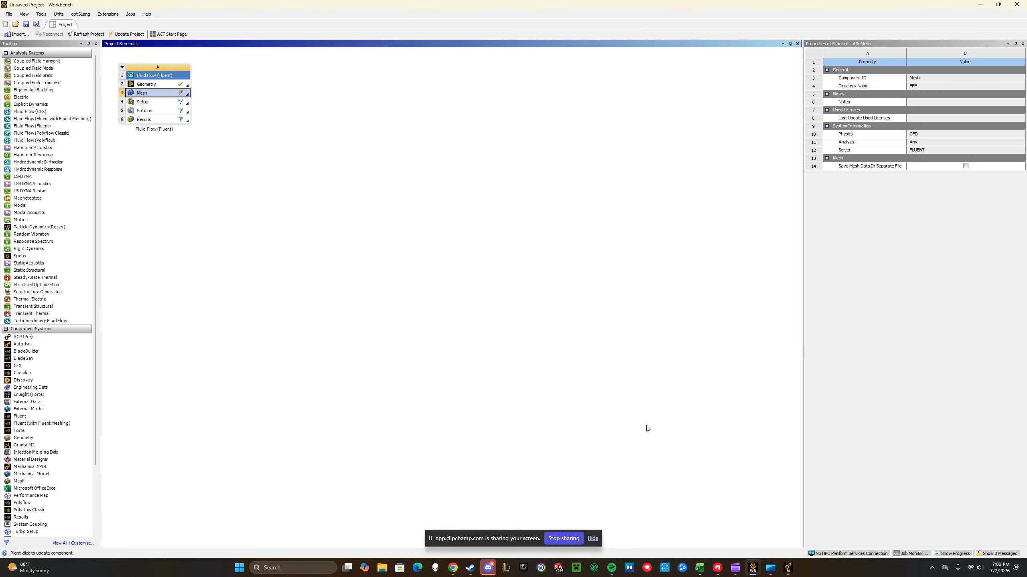
right_click(162, 96)
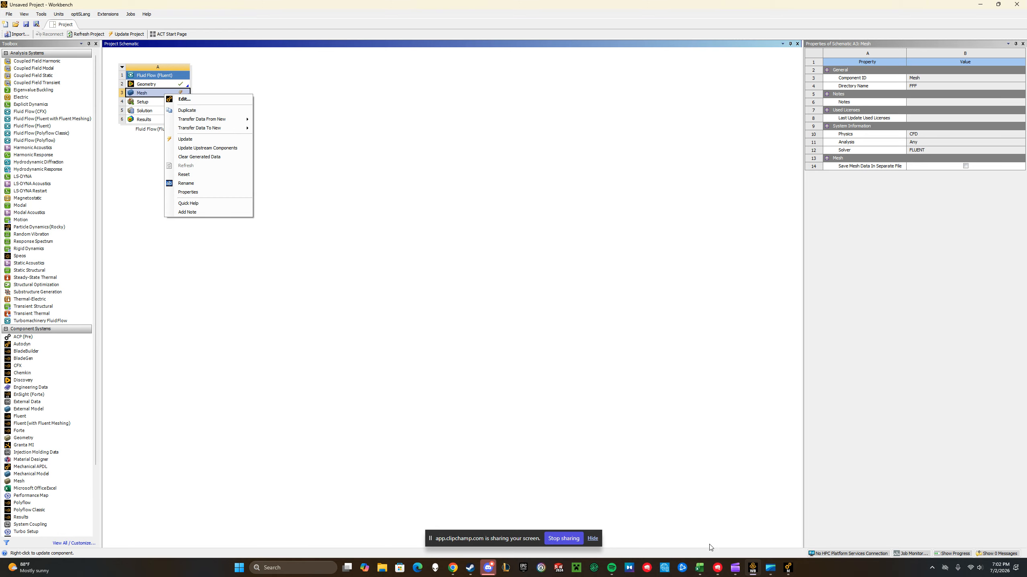
click(787, 568)
click(819, 538)
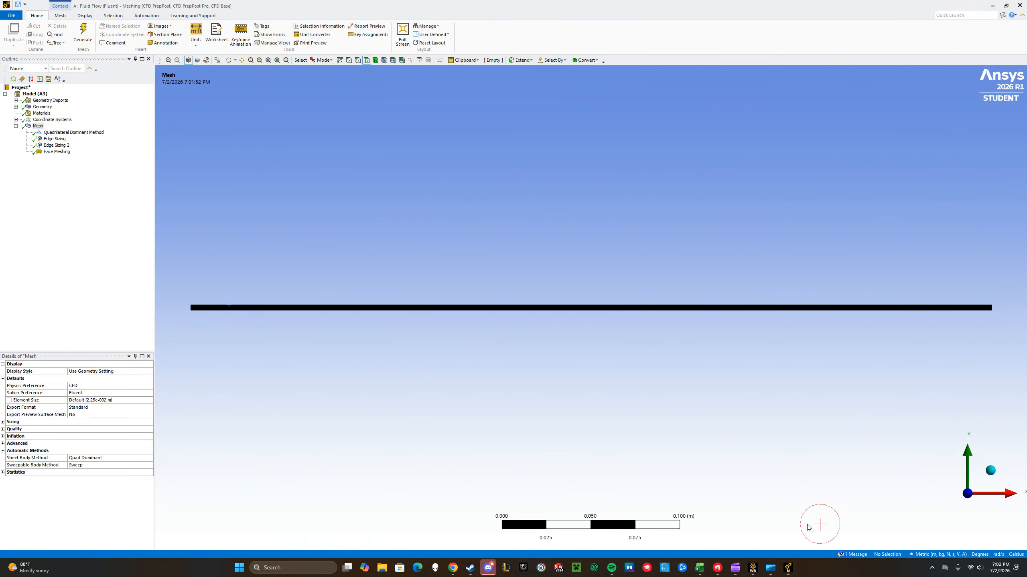
Create a named selection called upper_wall from the channel's upper long edge
click(358, 60)
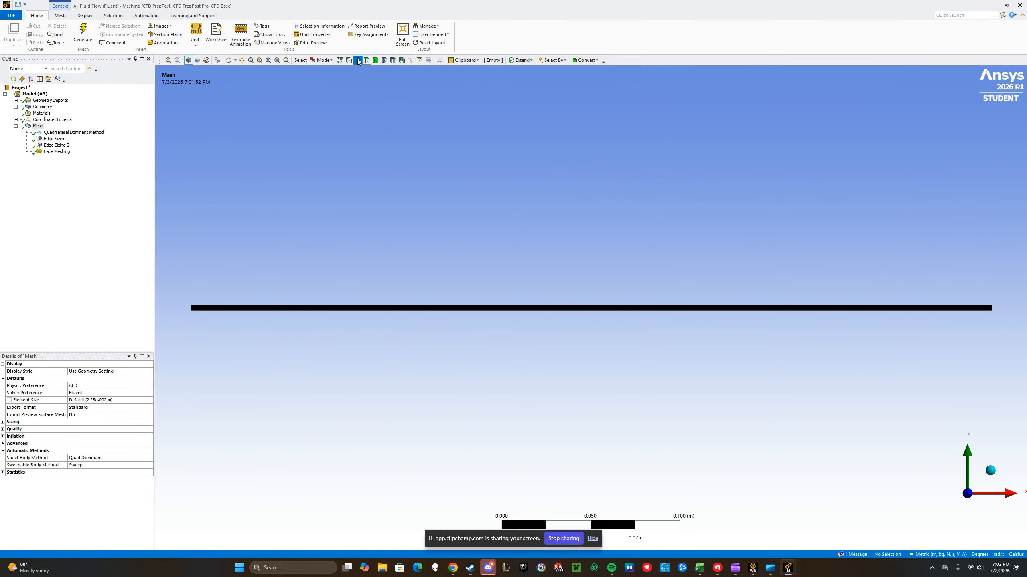
click(366, 307)
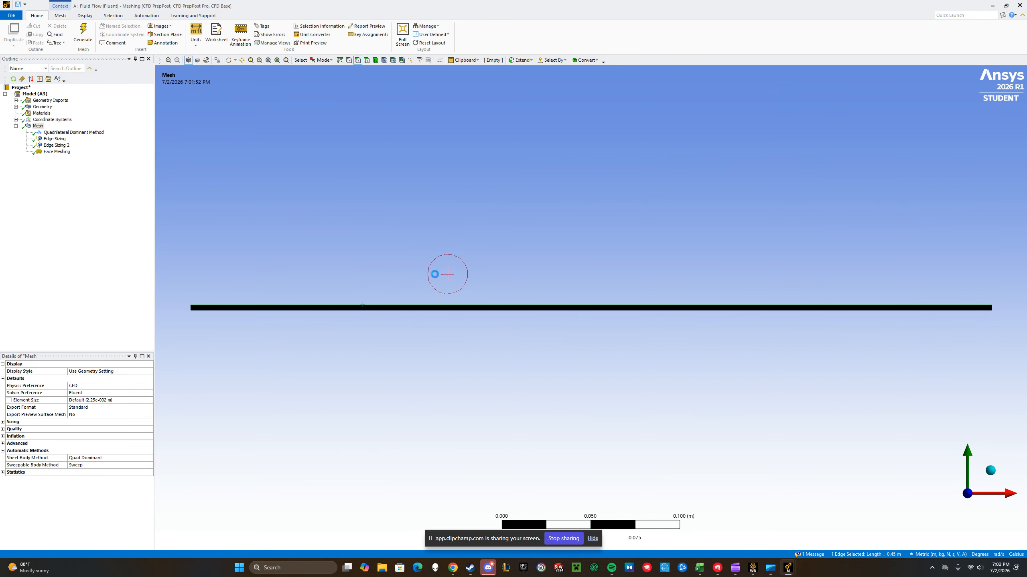
key(n)
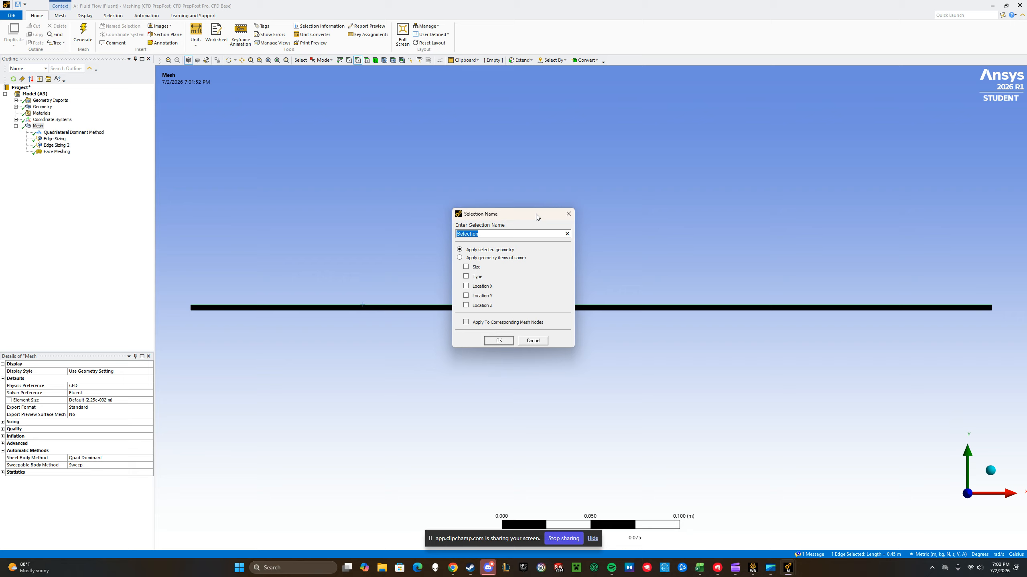
text(upper_wall)
click(500, 341)
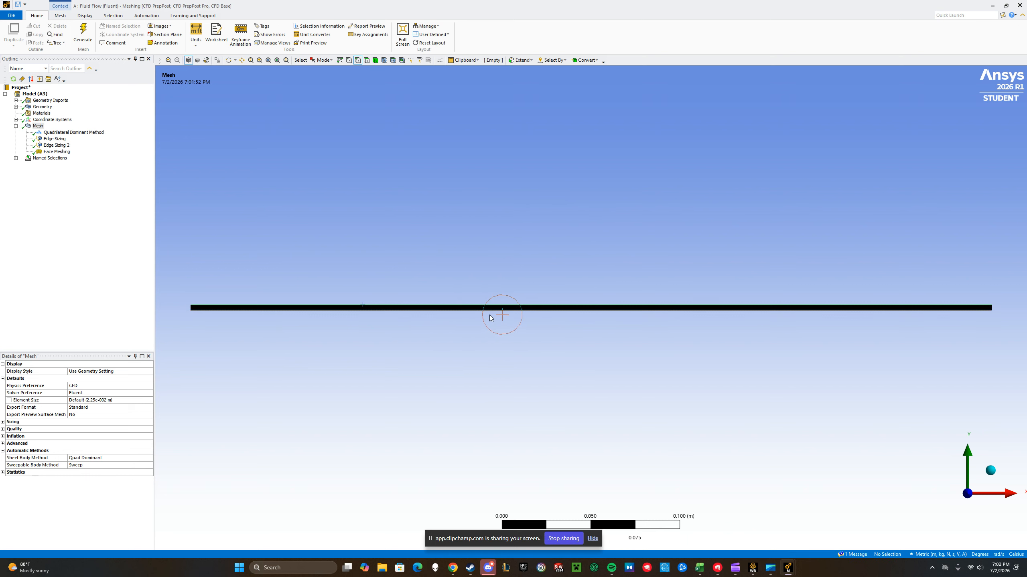
Create a named selection called lower_wall from the channel's lower long edge
click(519, 310)
text(n)
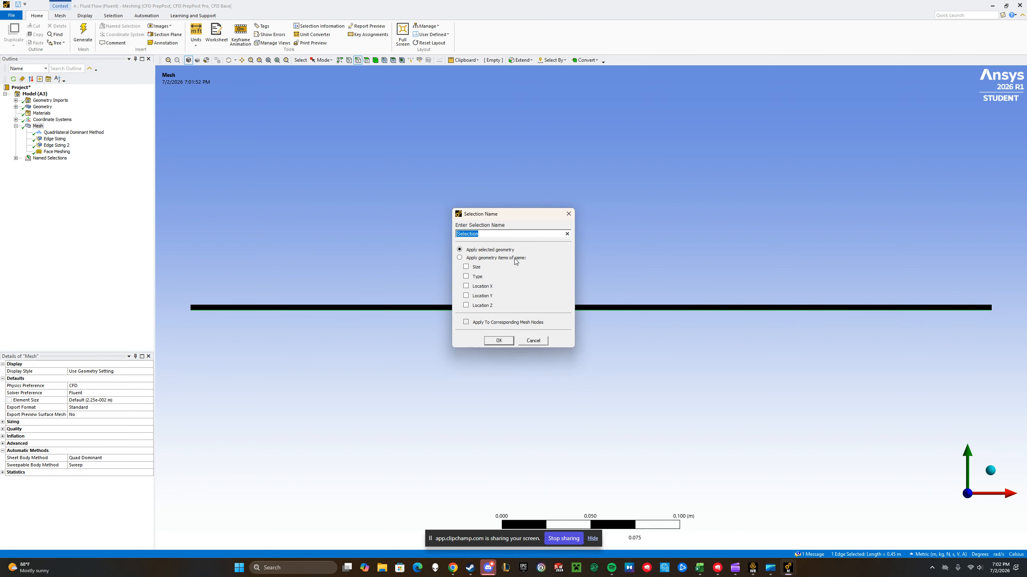
text(lower_wall)
click(498, 340)
Name the short edge at the channel's left end inlet as a named selection
click(197, 308)
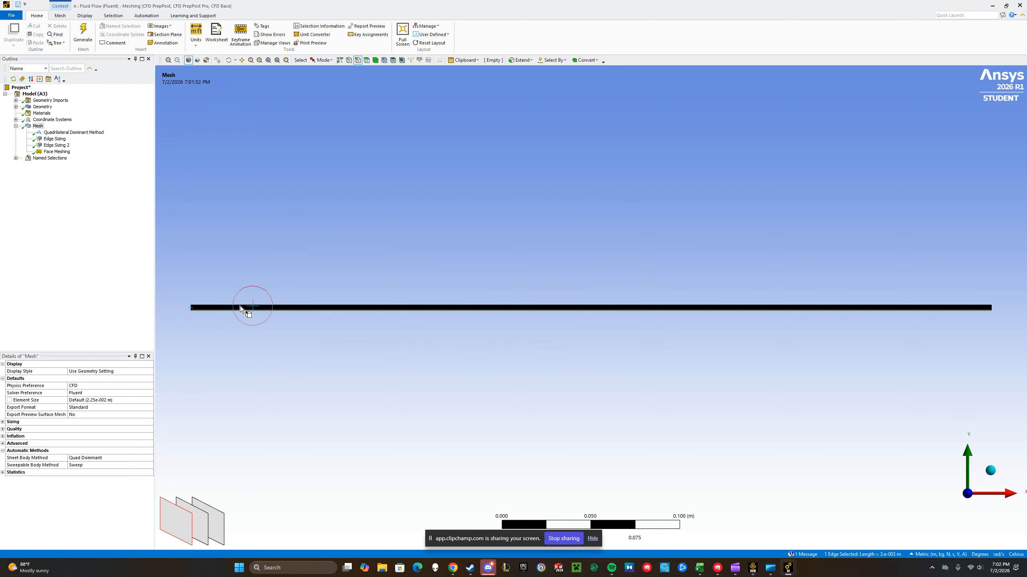
text(n)
text(inl)
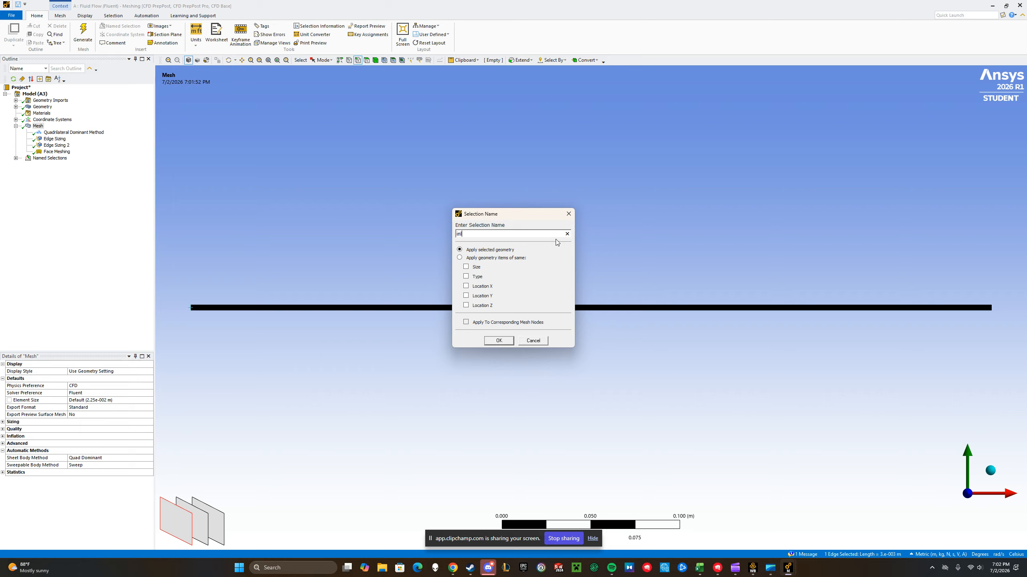
click(495, 340)
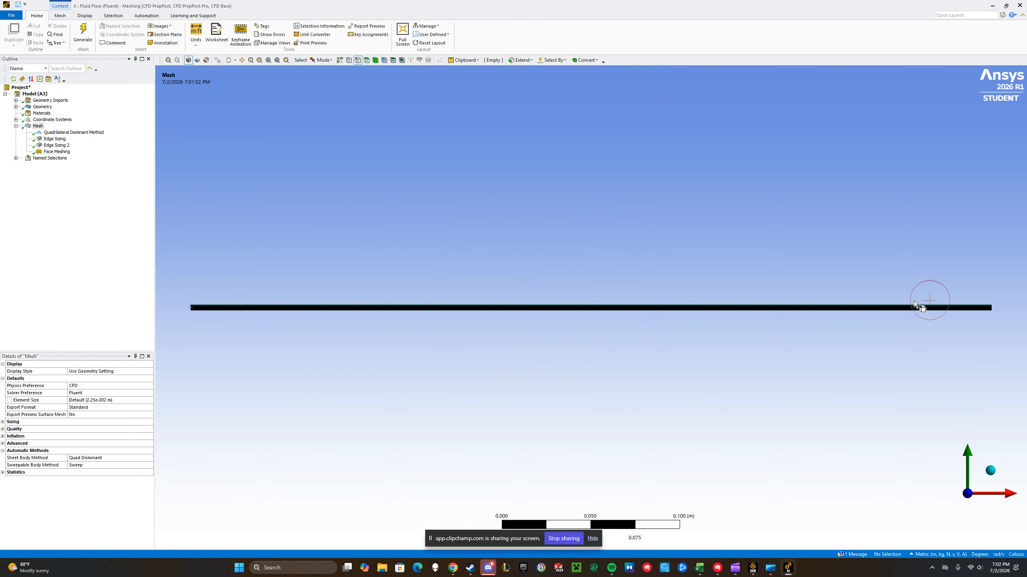
Name the short edge at the channel's right end outlet and expand the list of named selections
click(993, 307)
text(n)
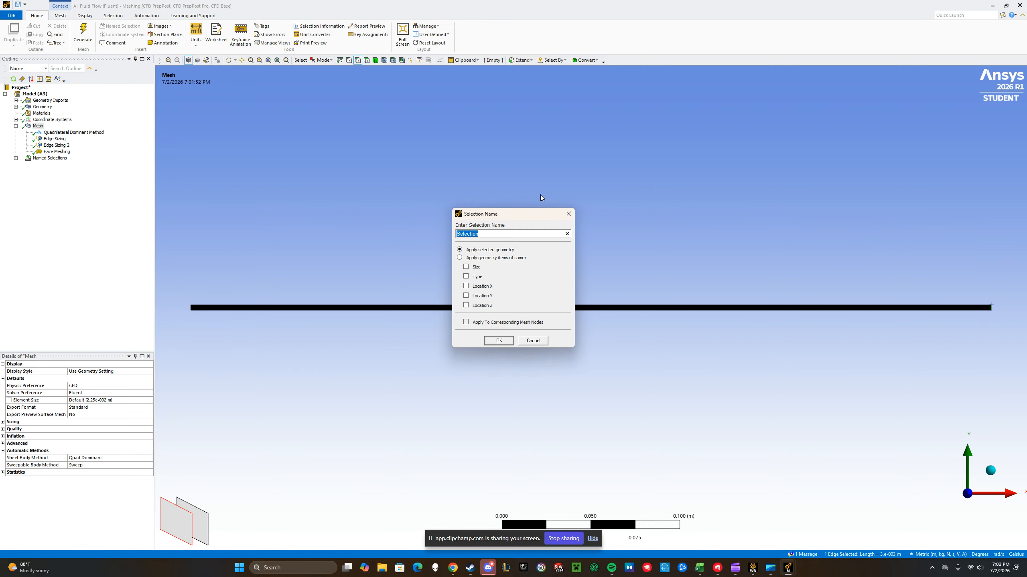
text(outlet)
click(499, 342)
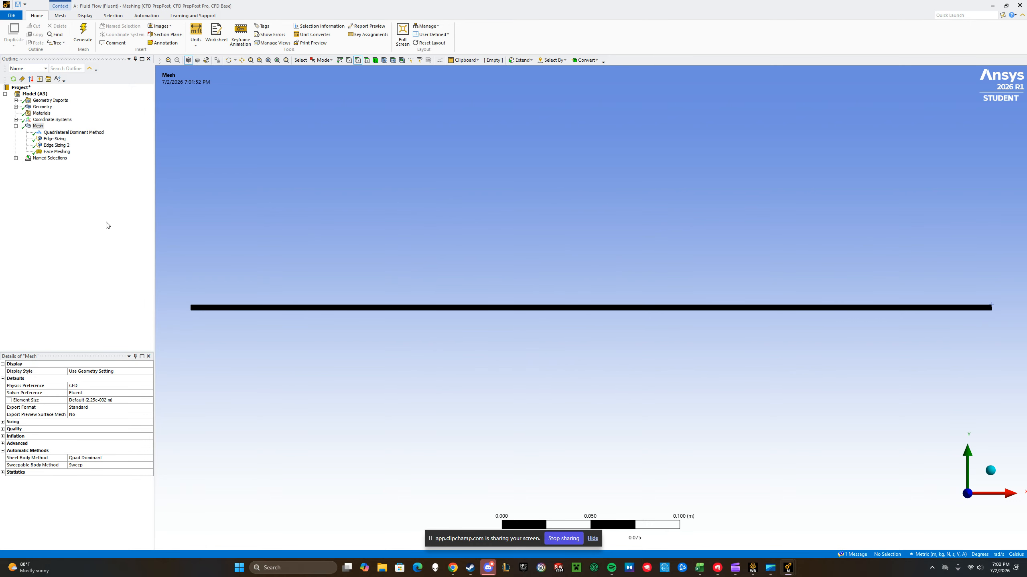
click(16, 159)
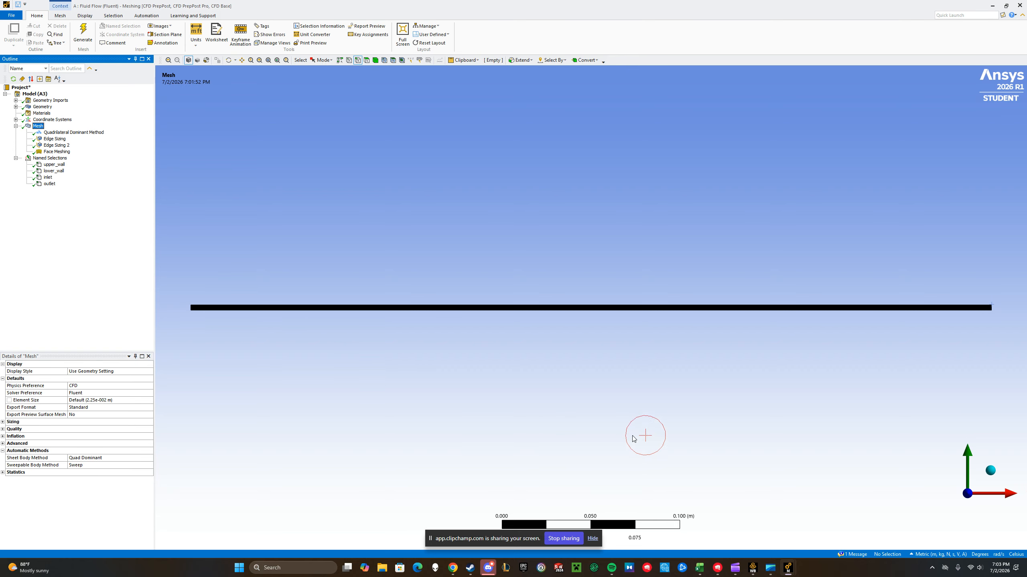
Switch to Workbench and update the Mesh component of the Fluid Flow (Fluent) system
click(752, 568)
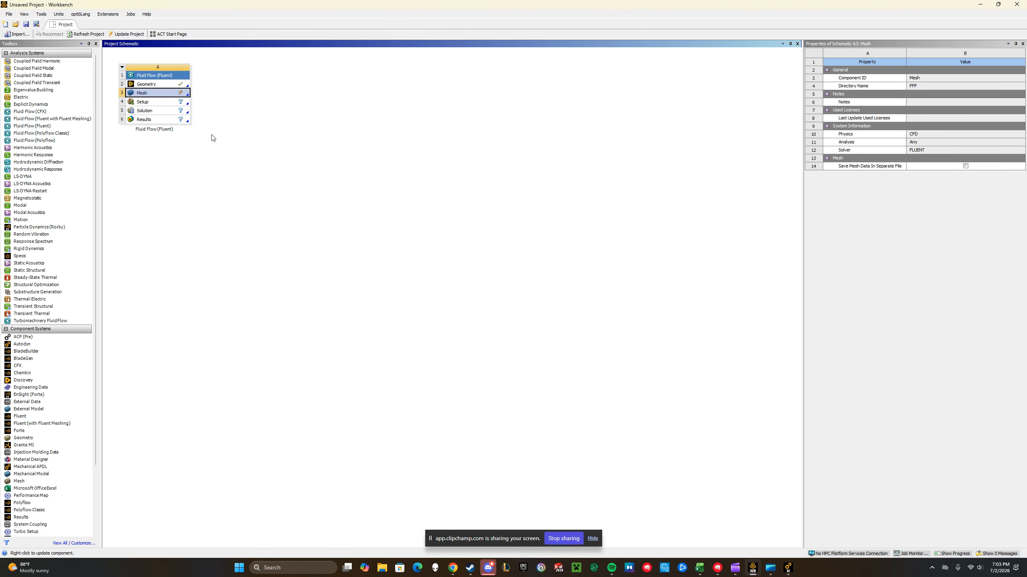
right_click(156, 94)
click(177, 137)
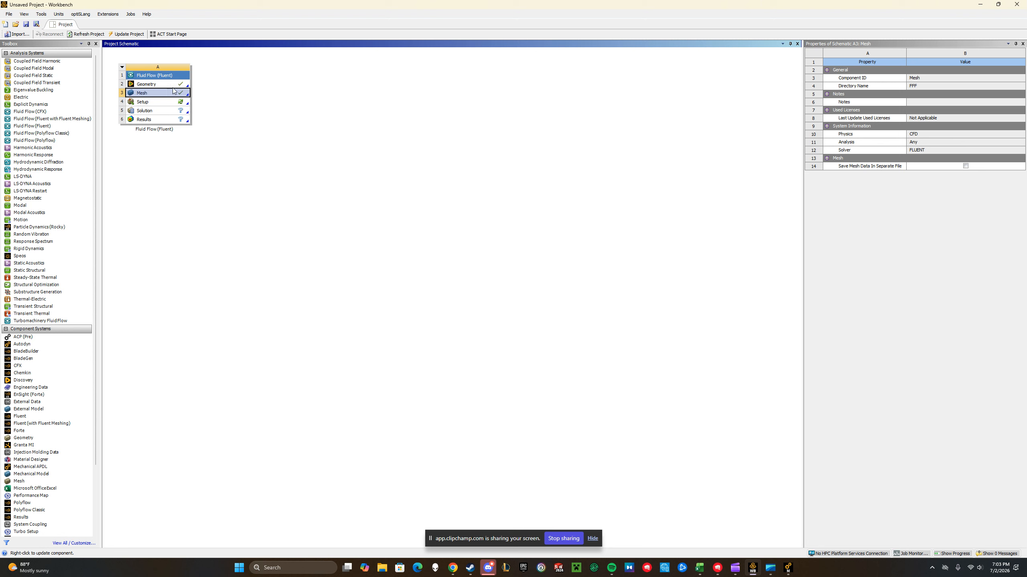
Open the system's Setup and start Fluent in double precision with 2 solver processes
double_click(165, 105)
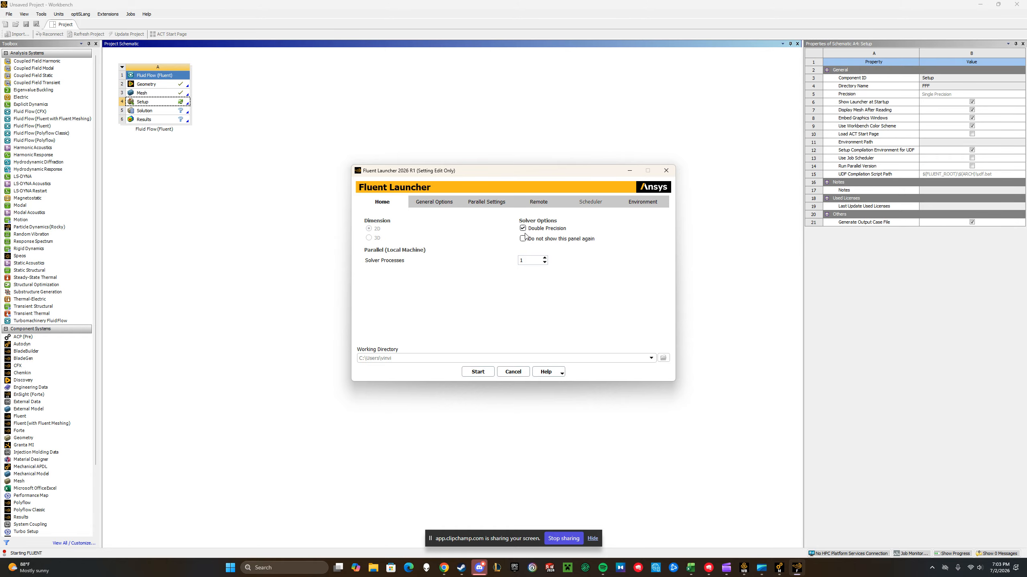
click(533, 260)
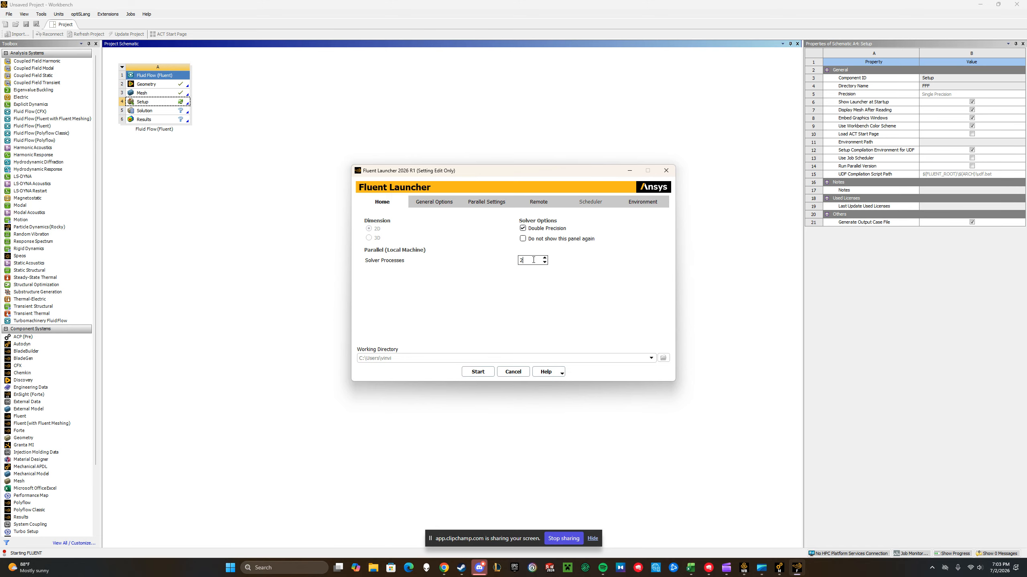
click(477, 372)
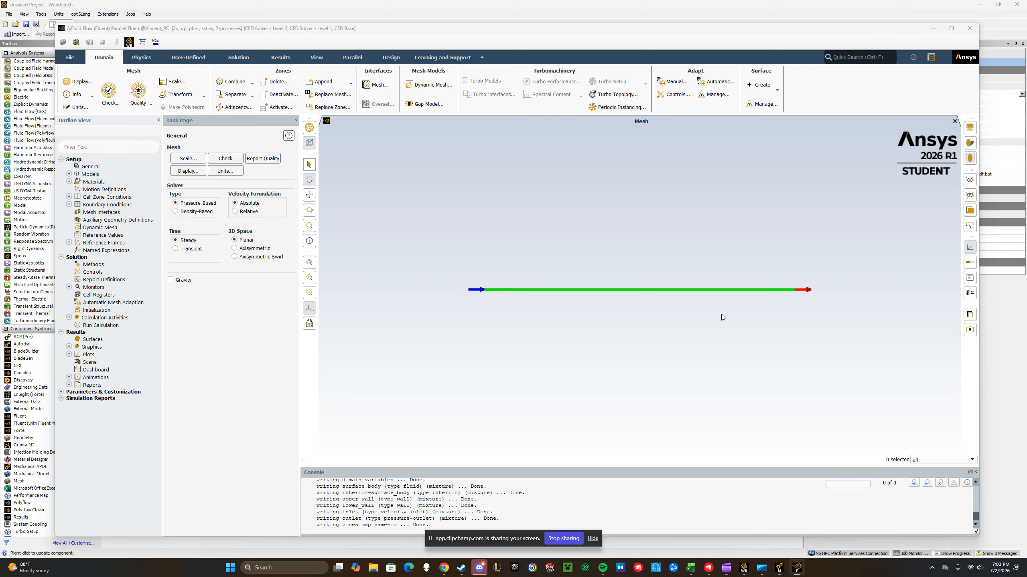
Set the viscous model to Laminar
click(68, 174)
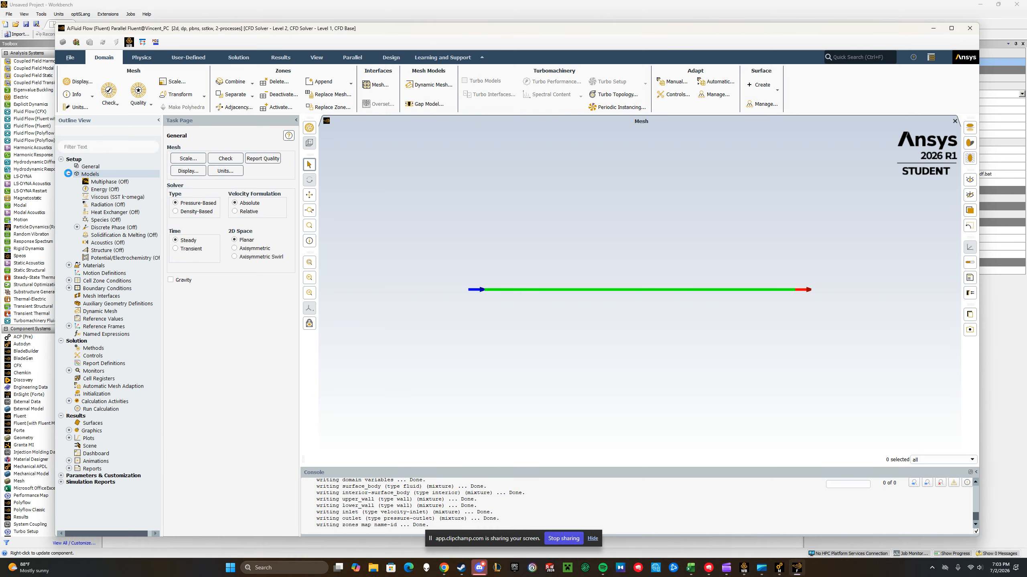
right_click(104, 197)
click(101, 198)
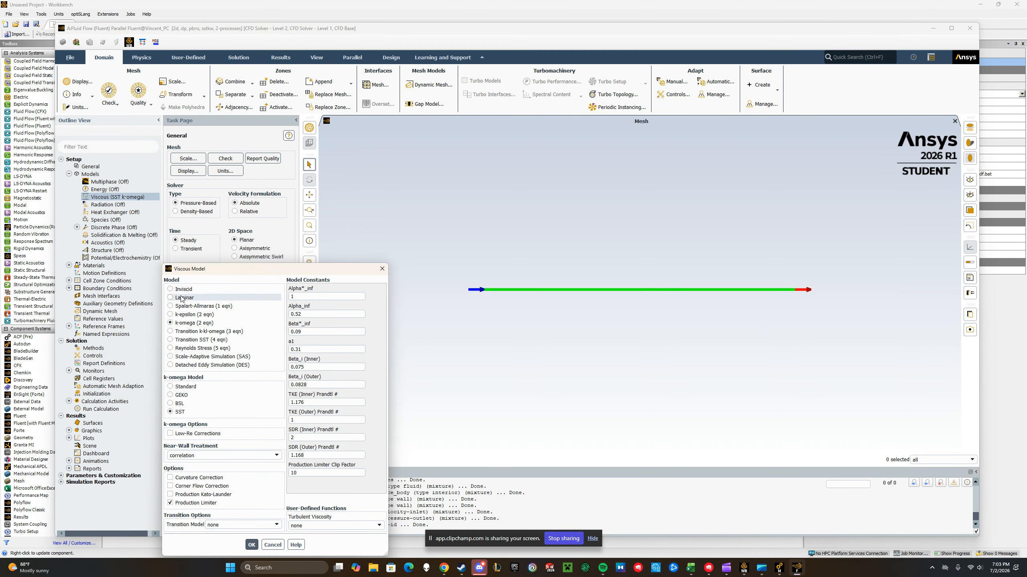
click(170, 298)
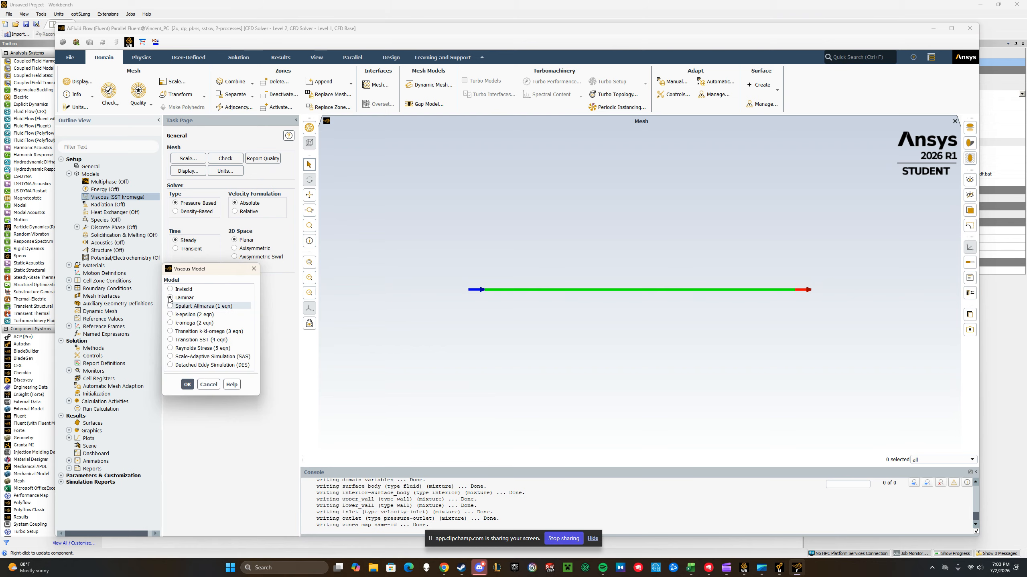
click(187, 384)
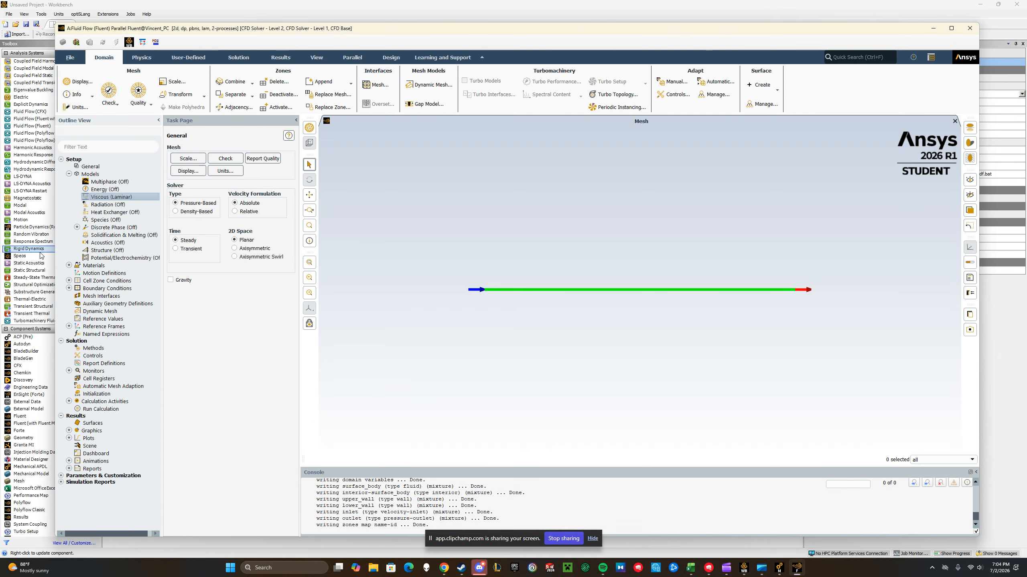
click(69, 174)
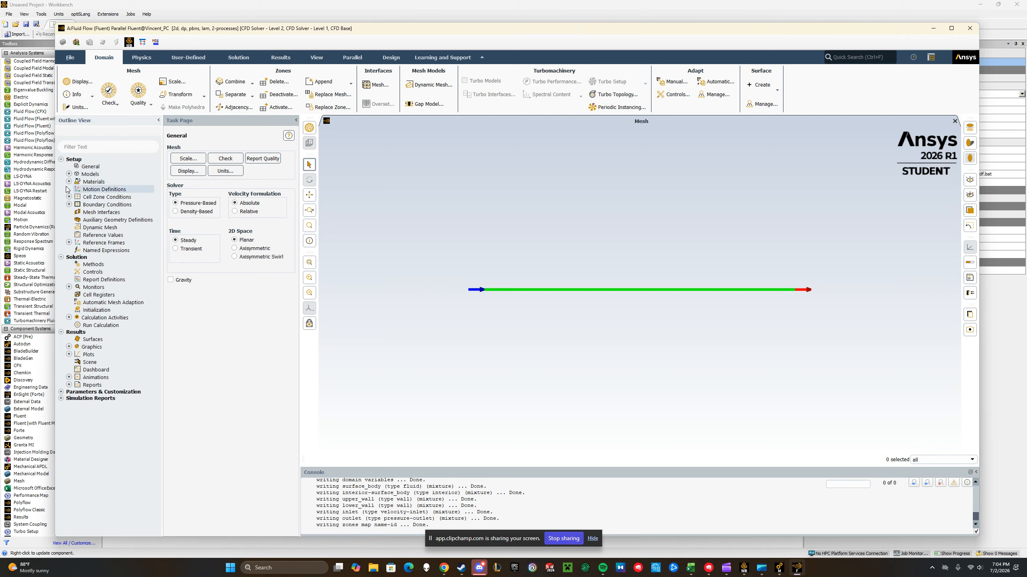
Review the density and viscosity of the fluid material air and close its settings
click(69, 182)
click(77, 189)
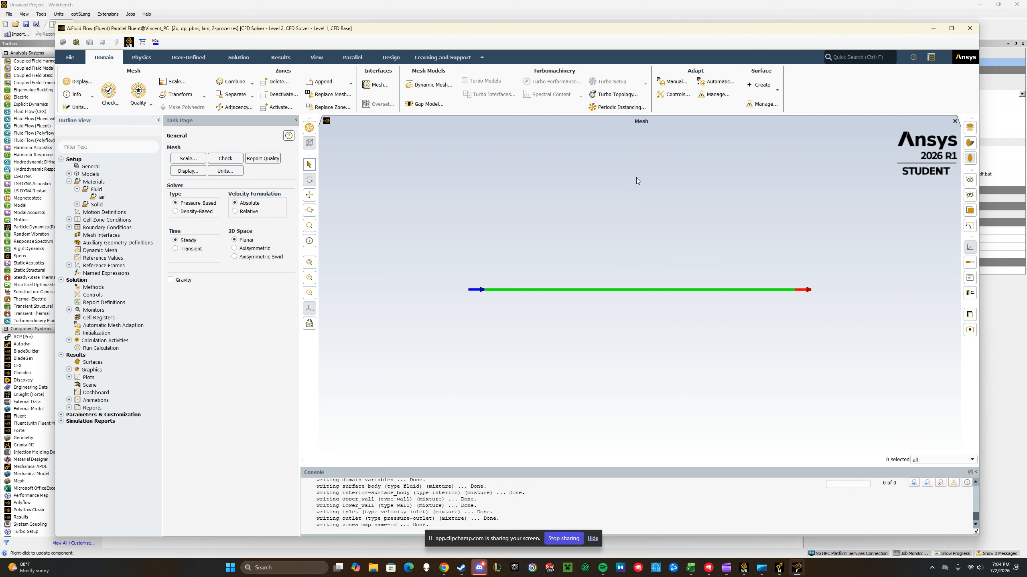
double_click(102, 198)
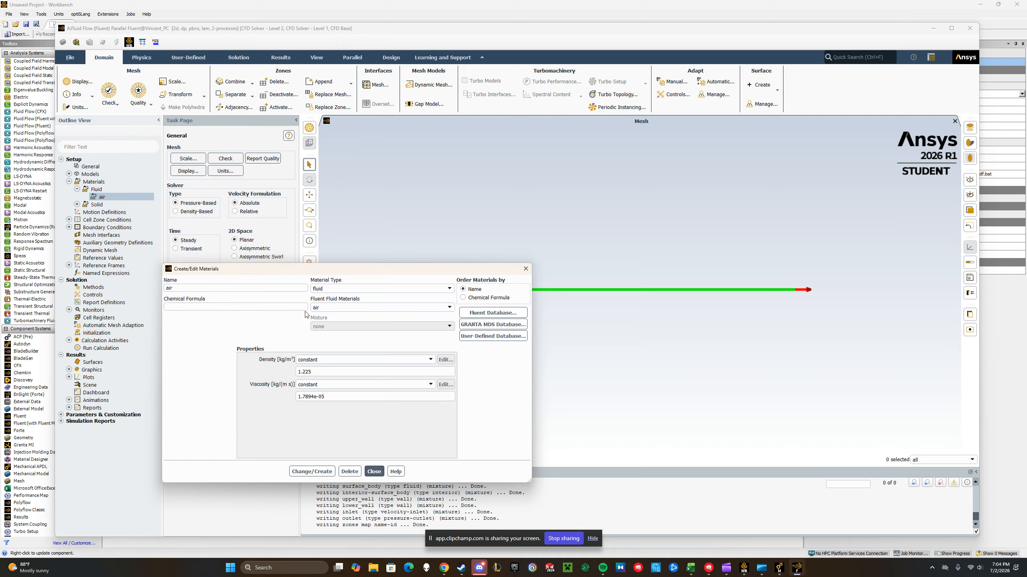
click(374, 472)
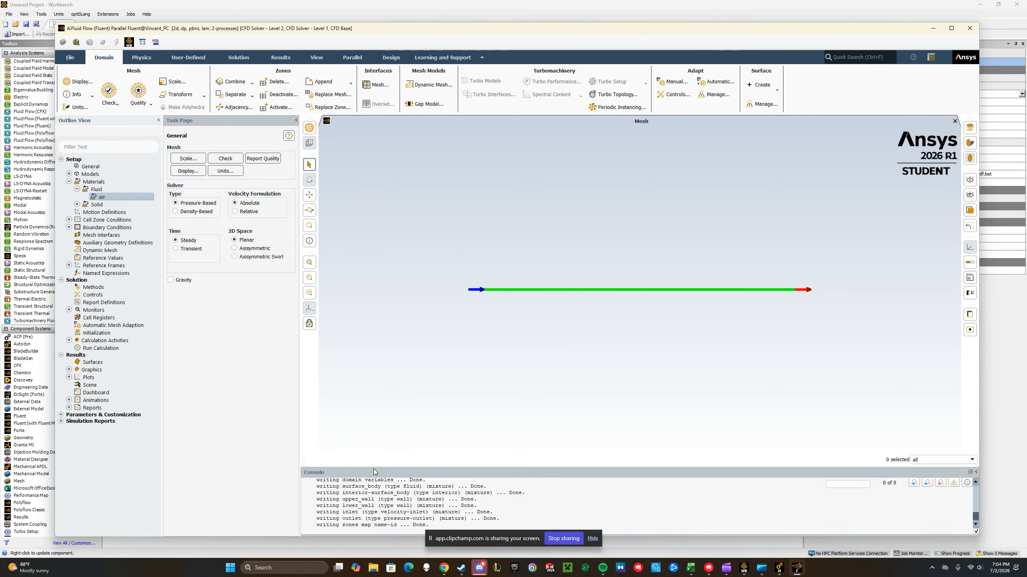
click(69, 182)
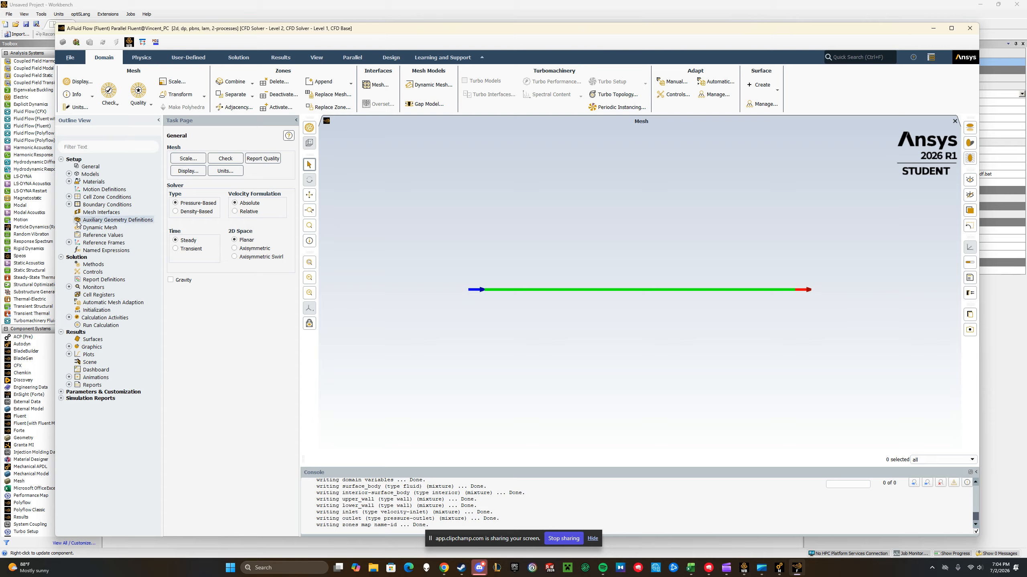
Set the inlet boundary's velocity magnitude to 5 m/s and reopen its settings to check and reapply them
click(69, 204)
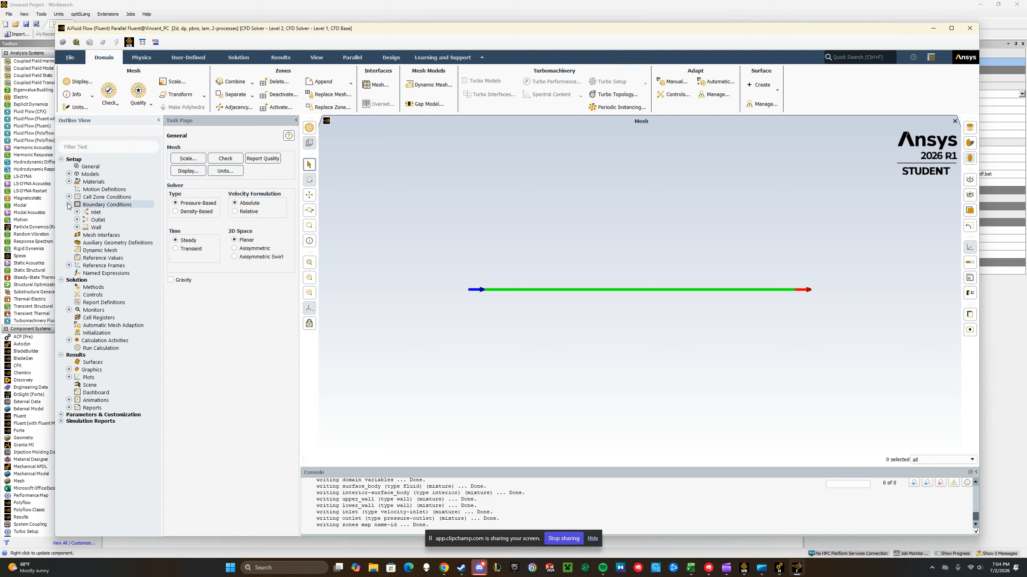
double_click(94, 213)
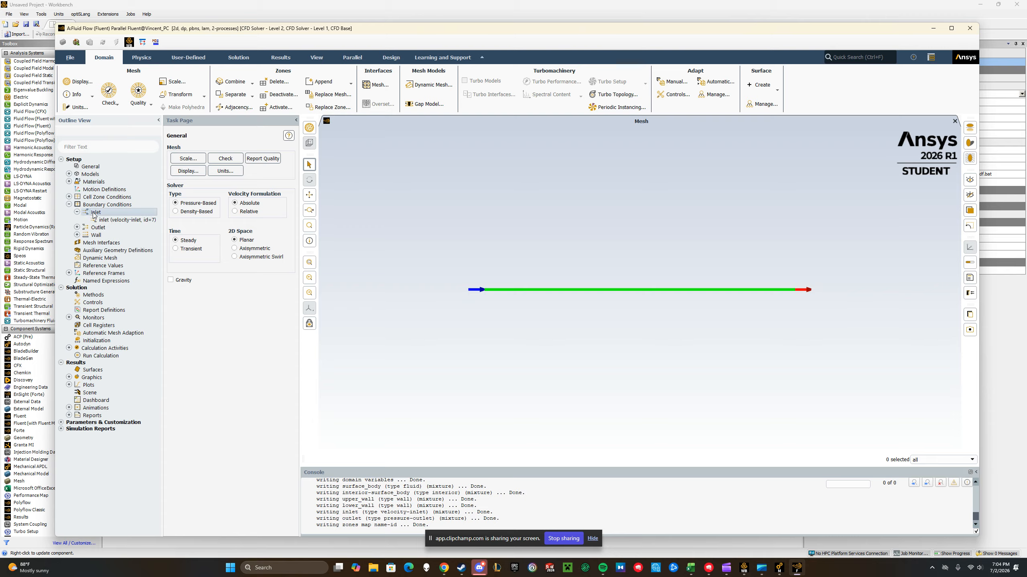
double_click(126, 219)
click(314, 338)
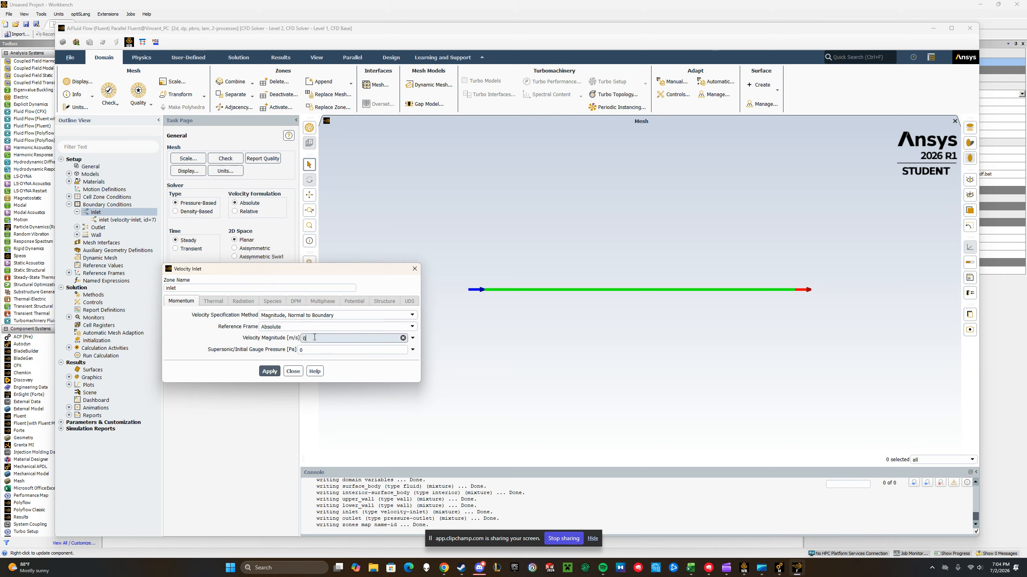
key(BackSpace)
text(5)
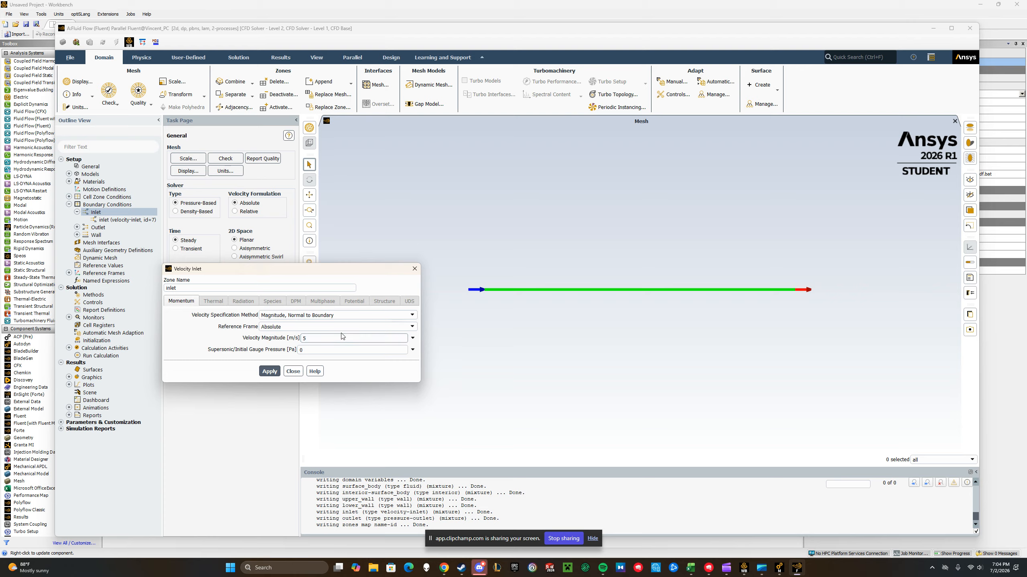
click(268, 371)
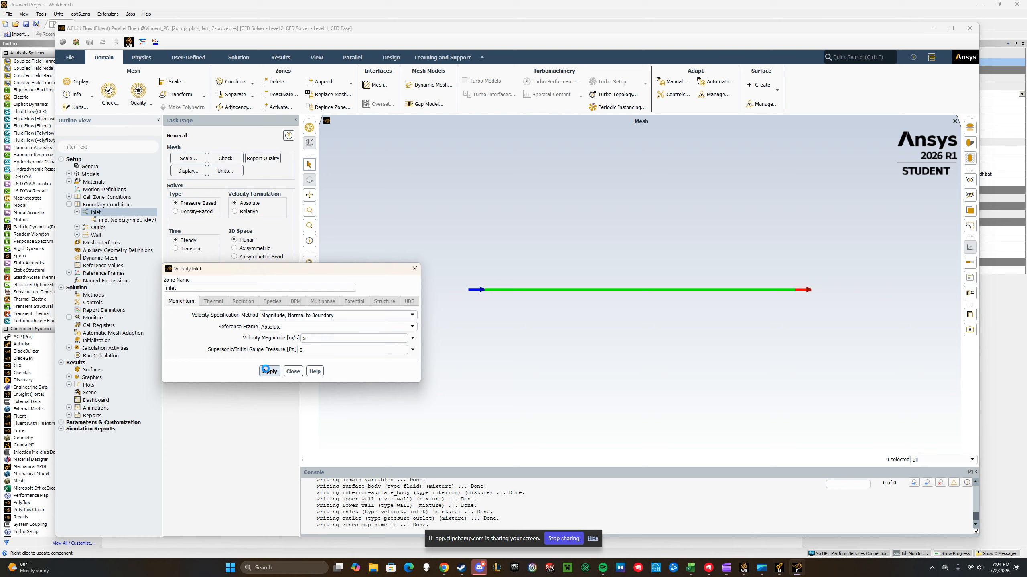
click(293, 371)
double_click(112, 214)
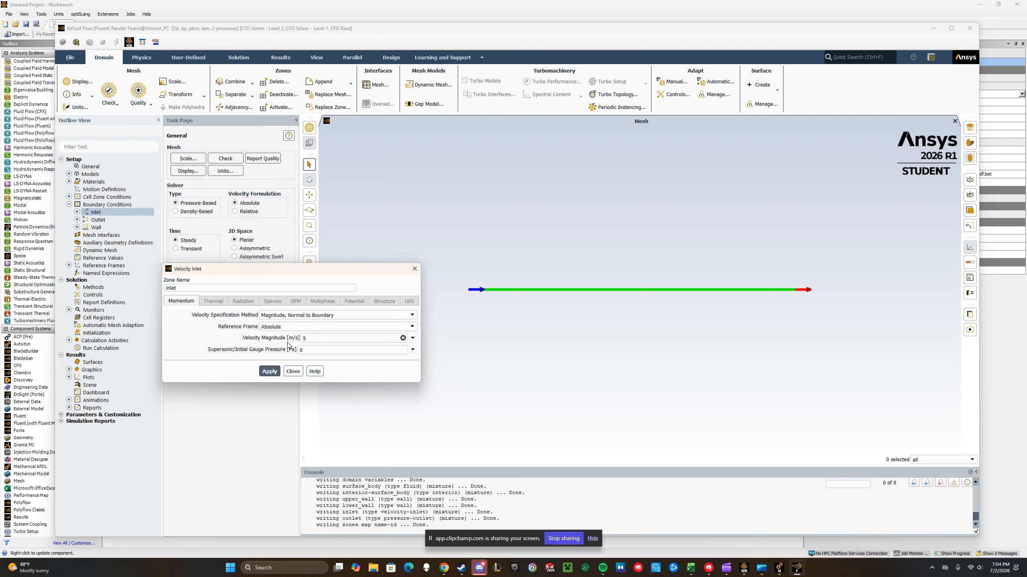
click(269, 372)
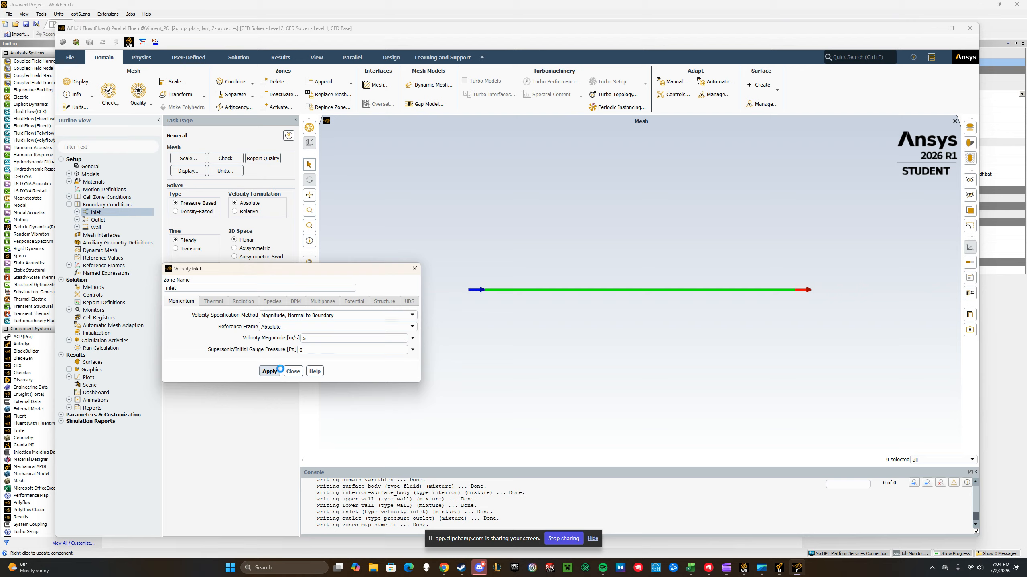
click(293, 371)
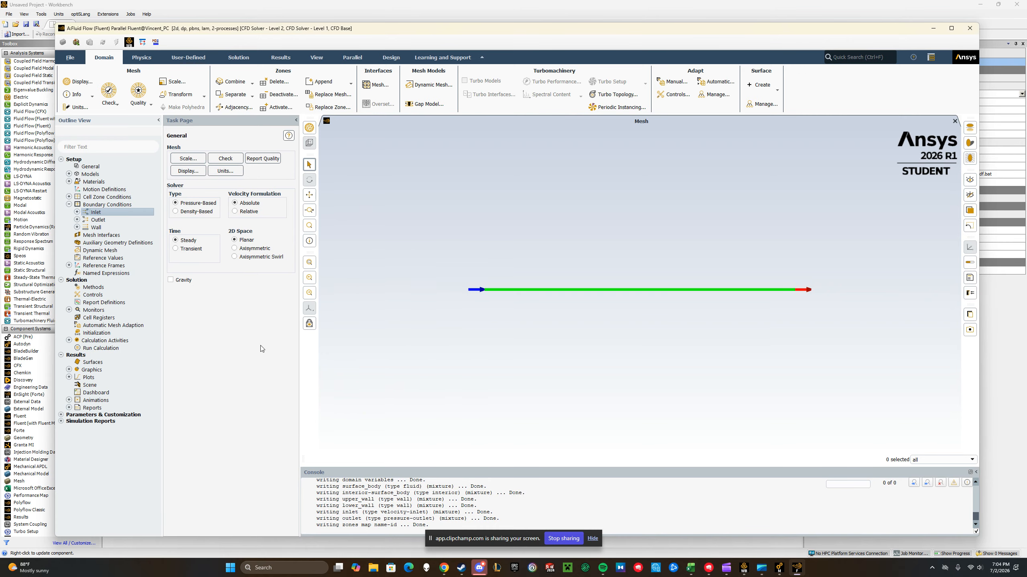
Make lower_wall a moving wall with a translational speed of 2 m/s and an X direction of -1
click(76, 227)
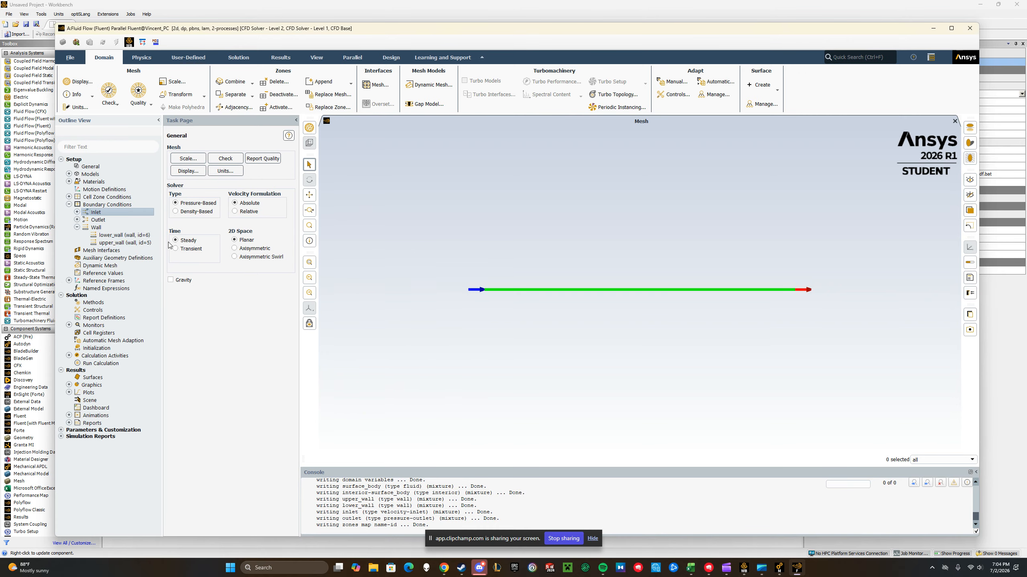
click(115, 237)
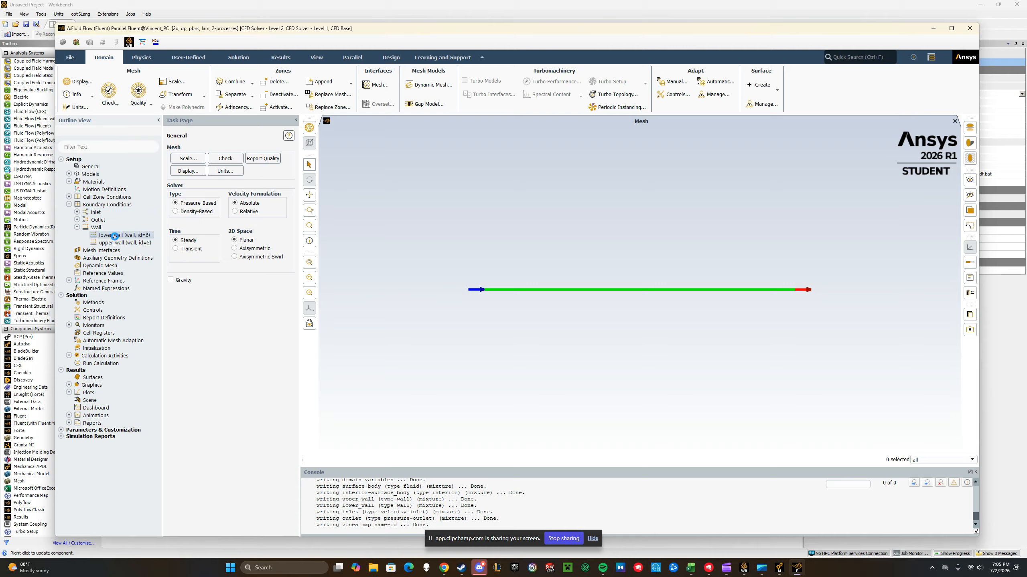
double_click(119, 235)
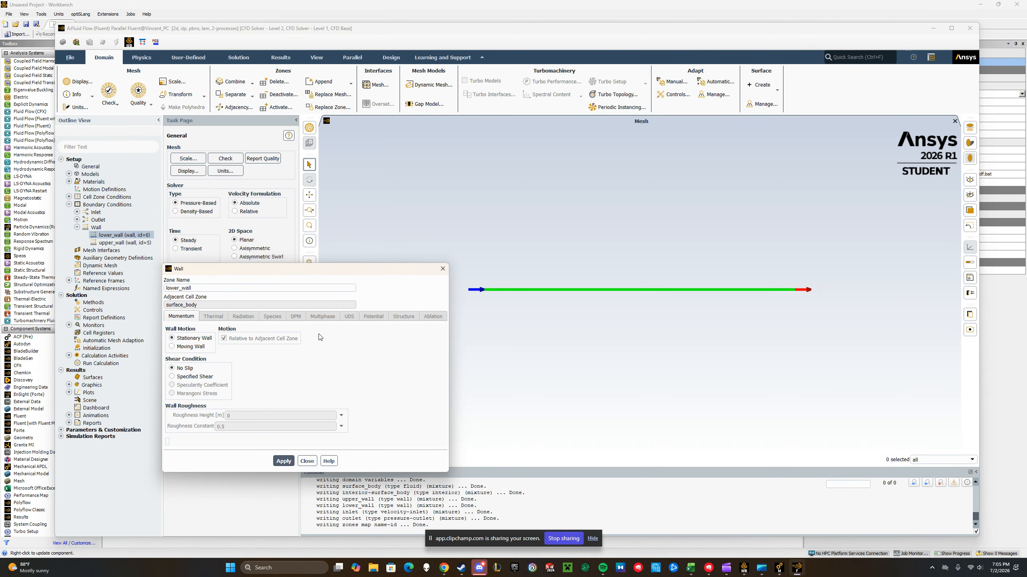
click(172, 347)
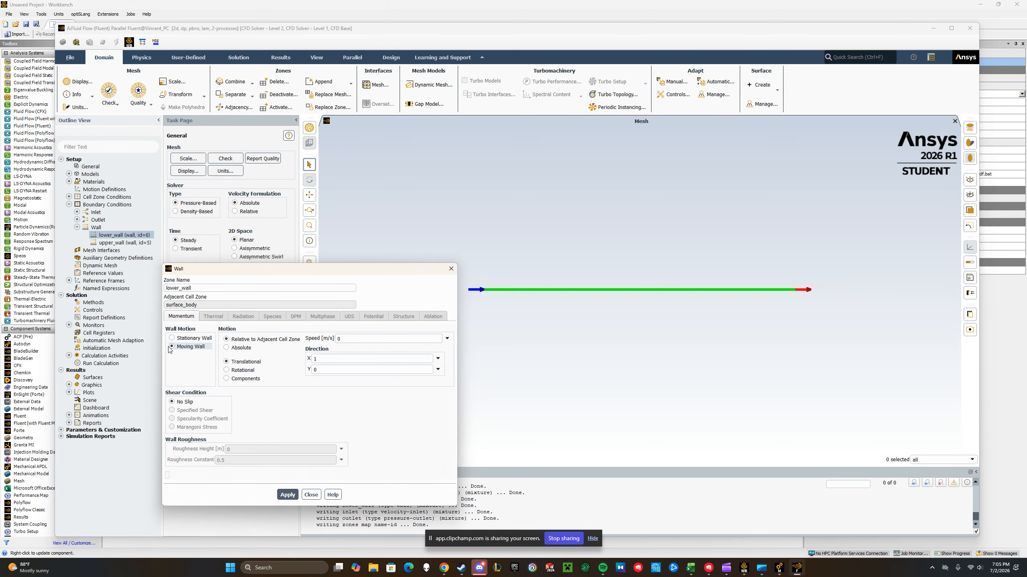
double_click(346, 339)
text(2)
double_click(357, 360)
text(-)
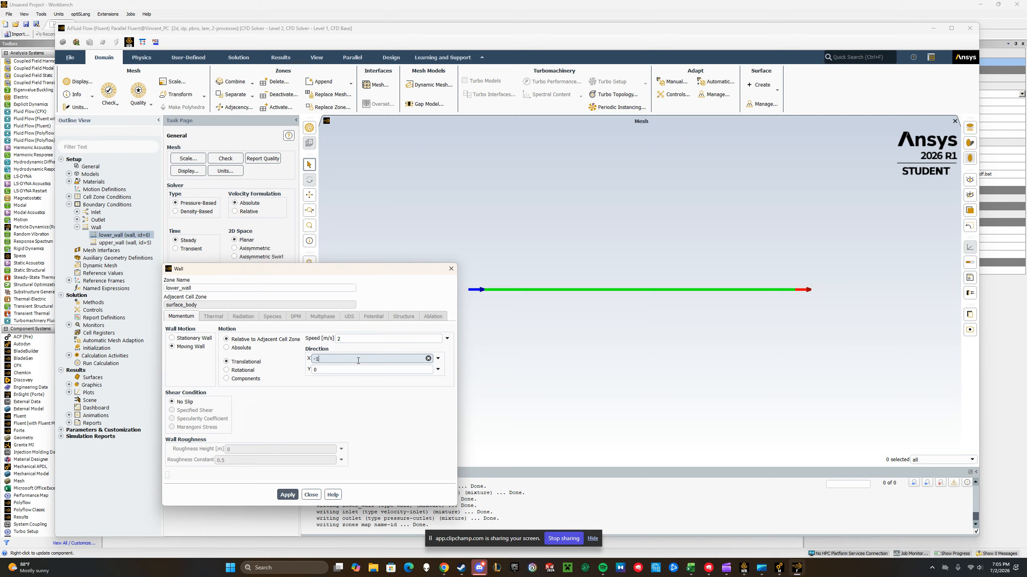
click(337, 392)
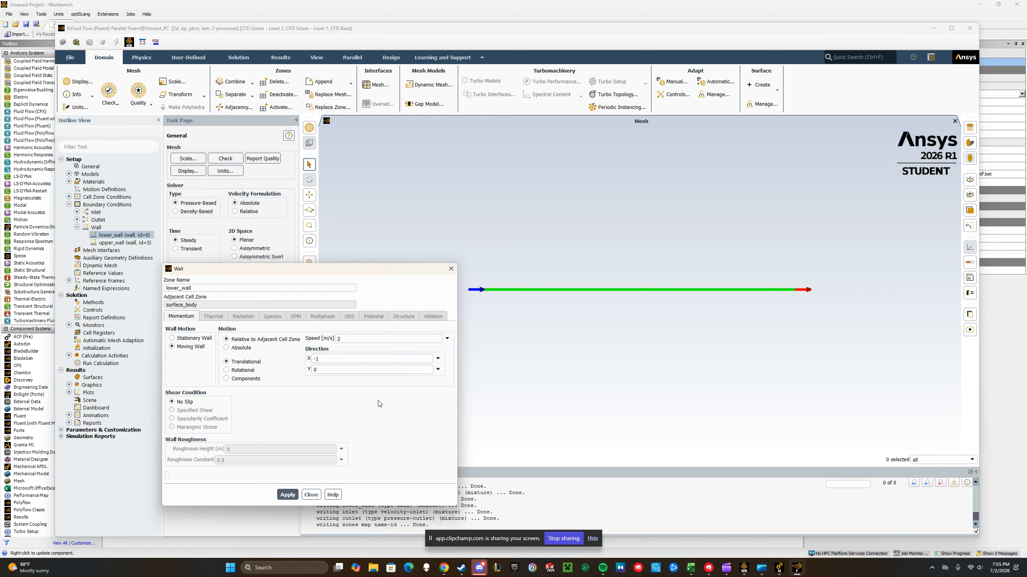
click(290, 494)
click(294, 497)
click(311, 494)
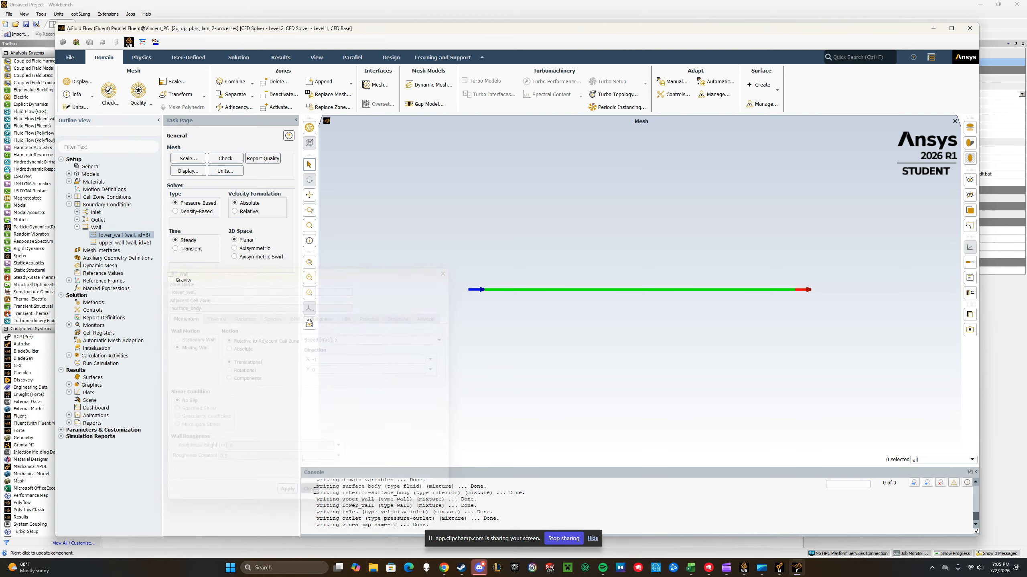
Make upper_wall a moving wall with a translational speed of 3 m/s in the X direction of 1
click(114, 242)
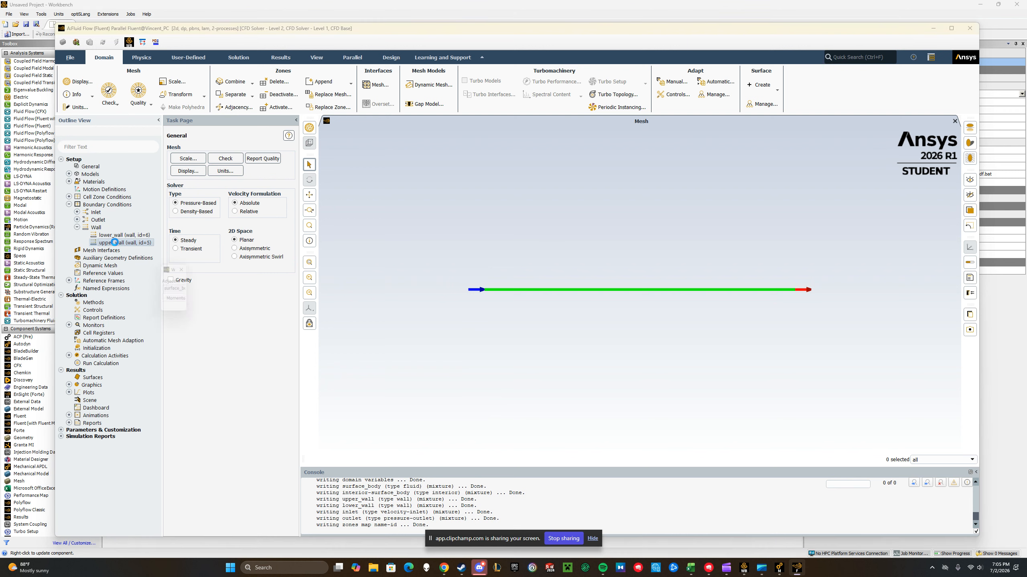
click(187, 346)
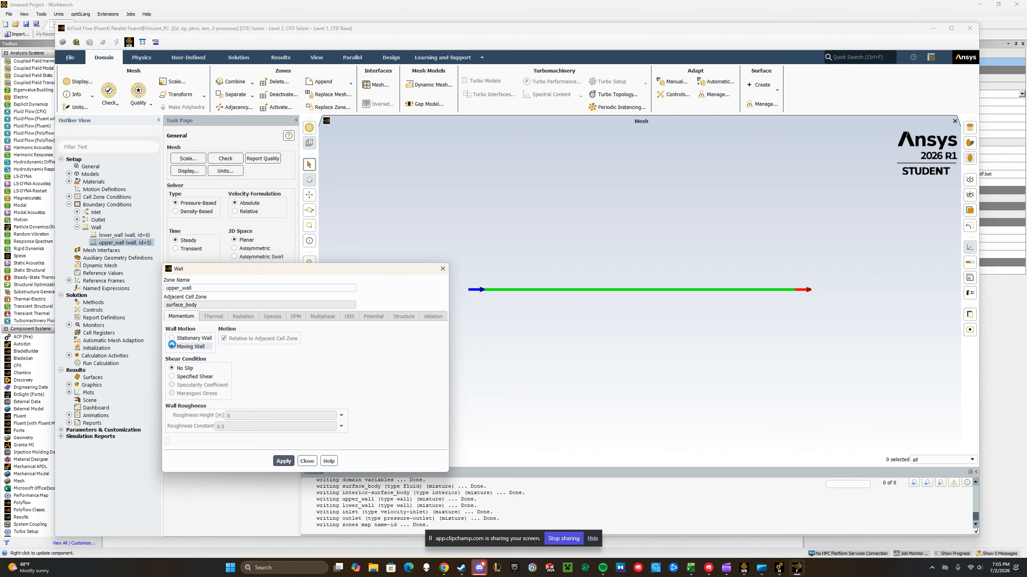
click(350, 339)
key(BackSpace)
text(3)
click(342, 355)
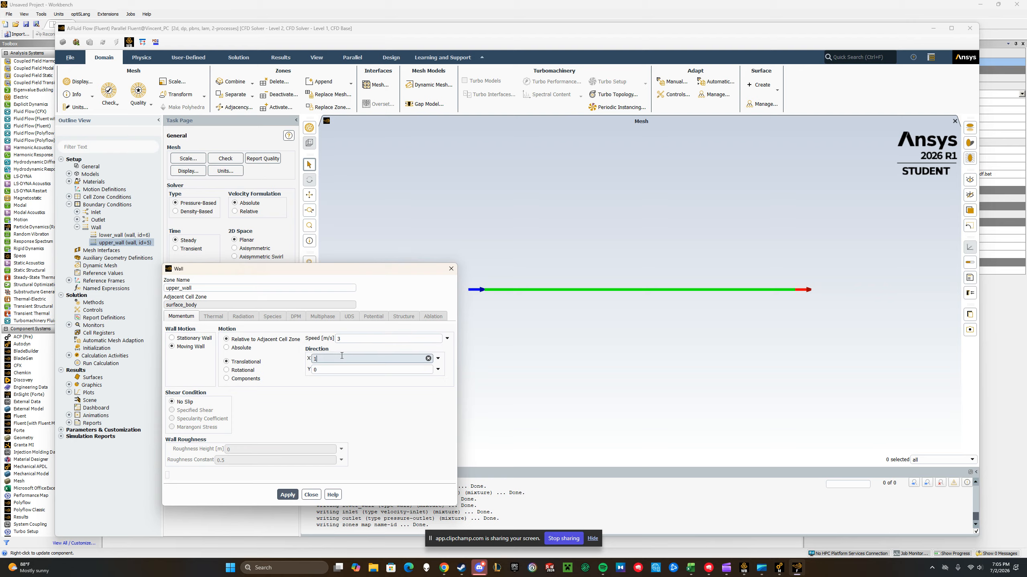
click(330, 405)
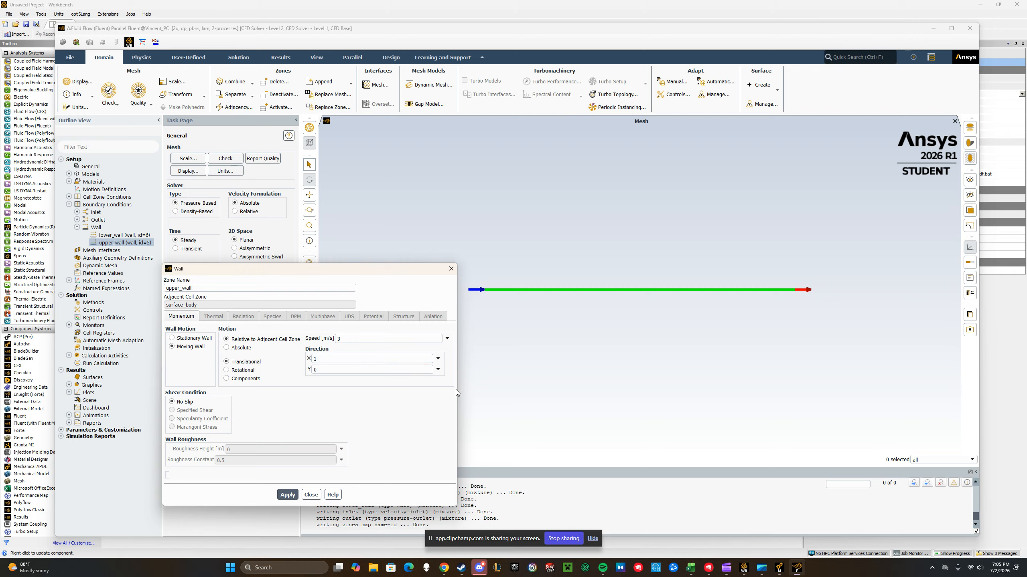
click(288, 495)
click(311, 494)
click(78, 227)
click(69, 204)
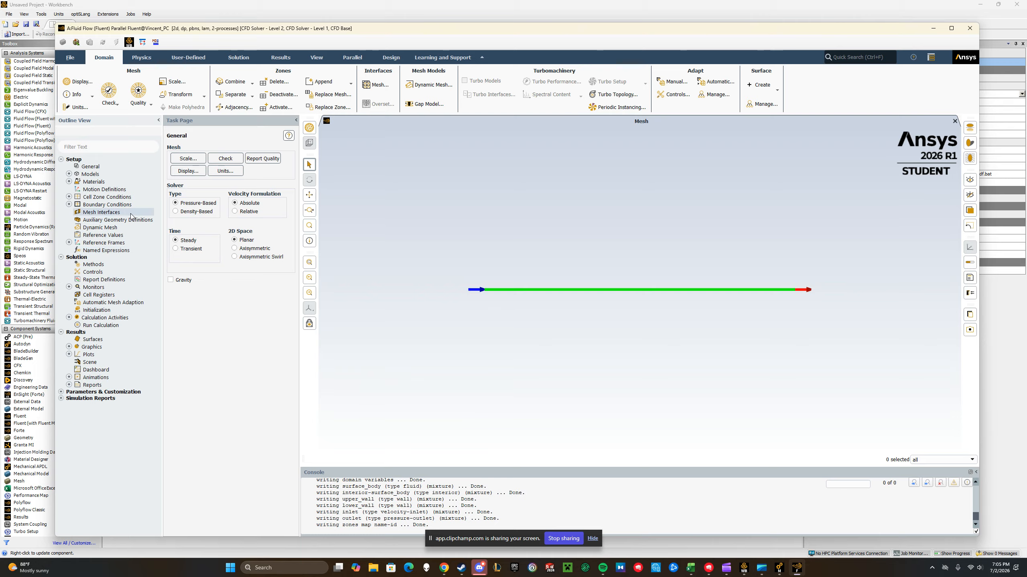
Initialize the solution with hybrid initialization and run the calculation for 200 iterations
click(97, 311)
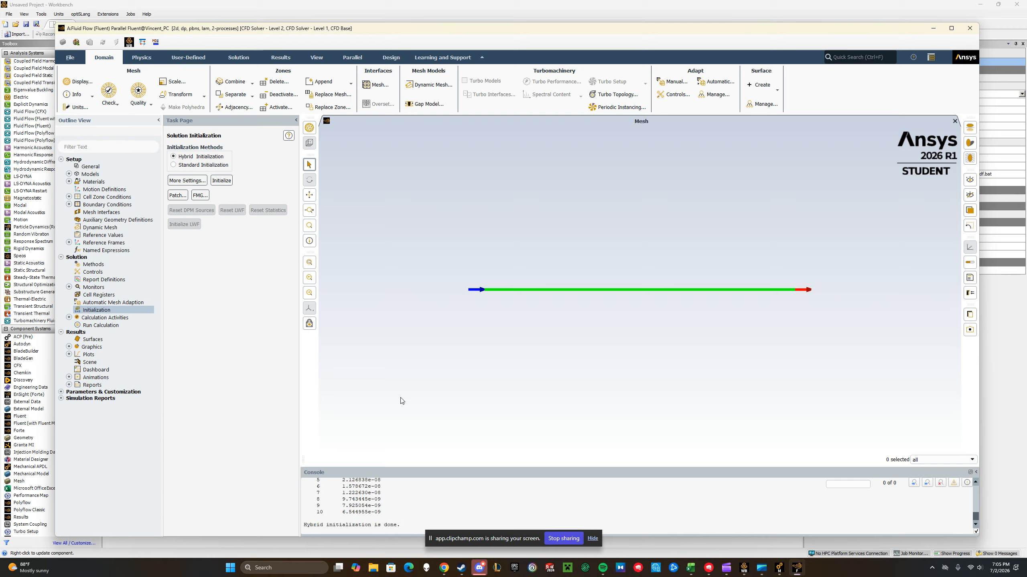
click(89, 324)
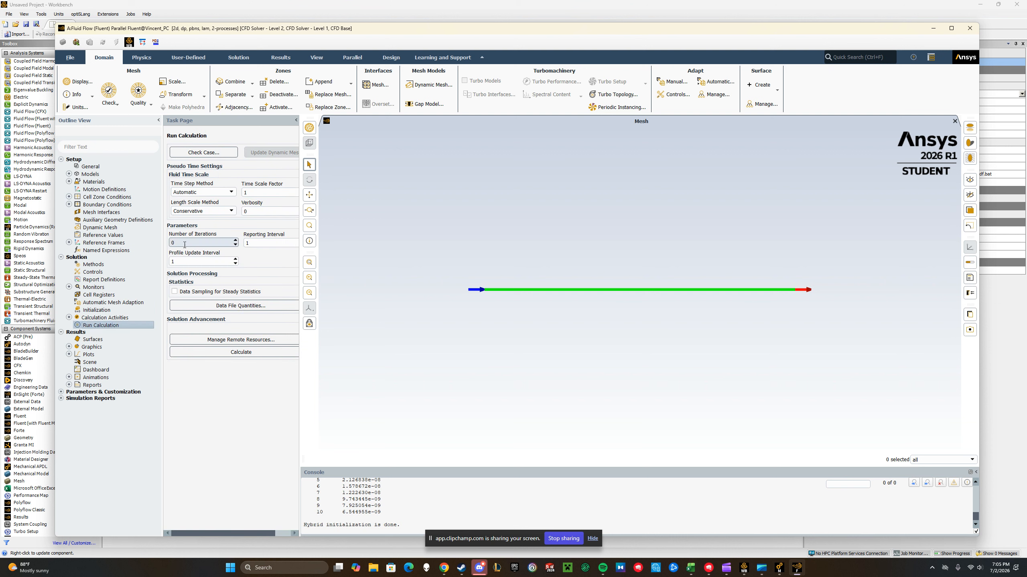
click(185, 244)
text(200)
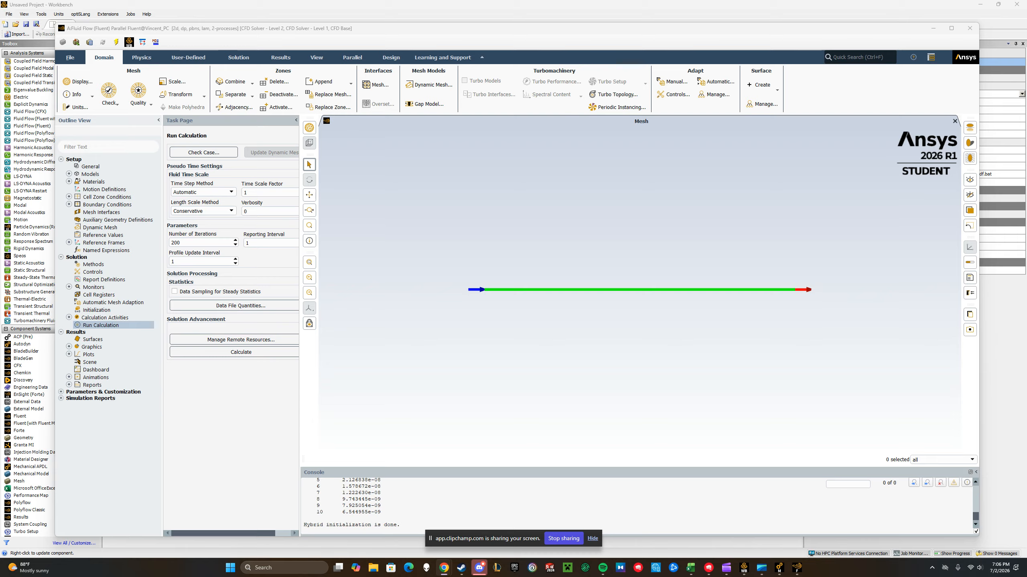
click(193, 446)
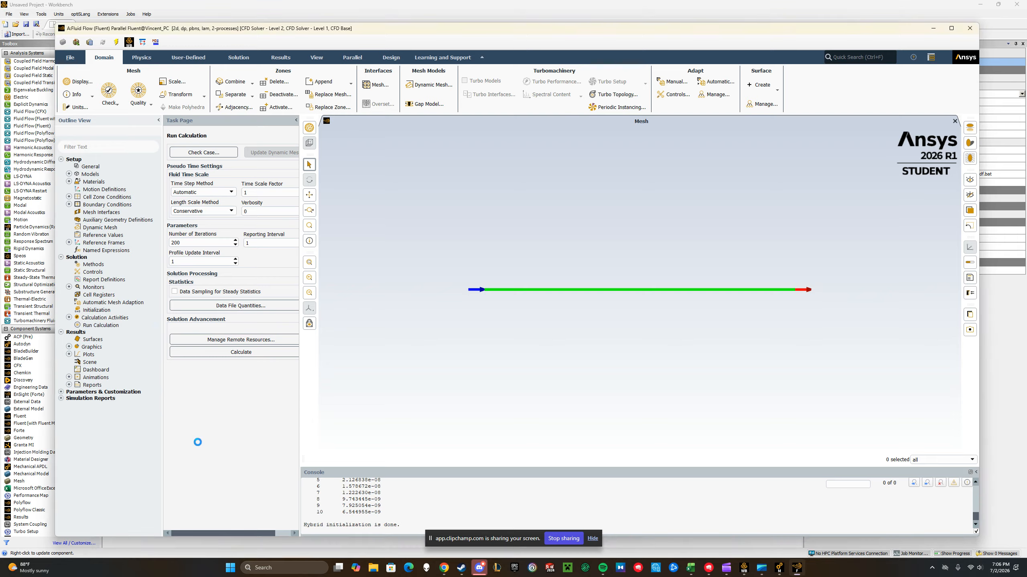
click(241, 354)
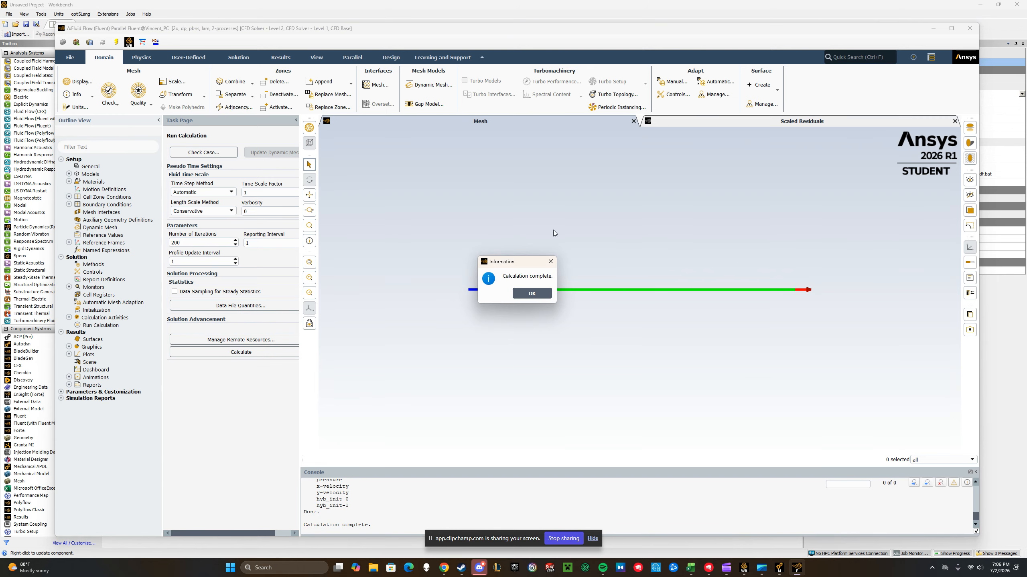
click(532, 293)
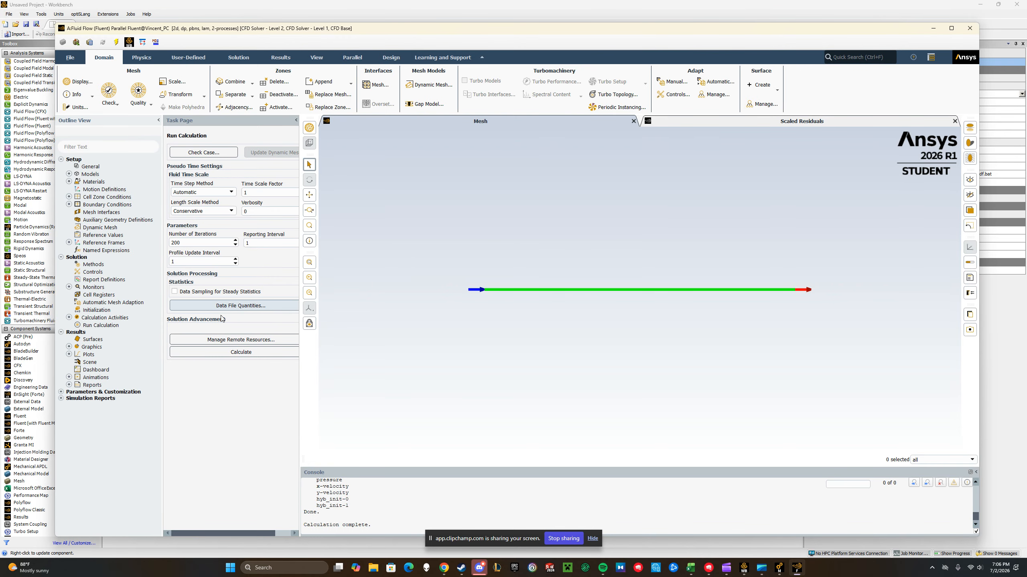
Create and display a filled contour plot of velocity magnitude on all five surfaces
click(69, 348)
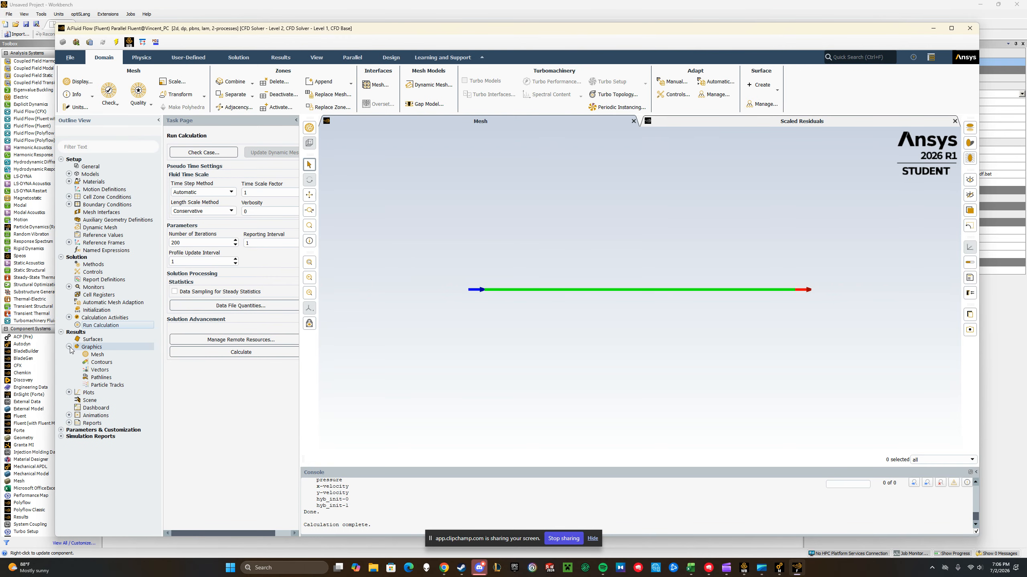
double_click(113, 364)
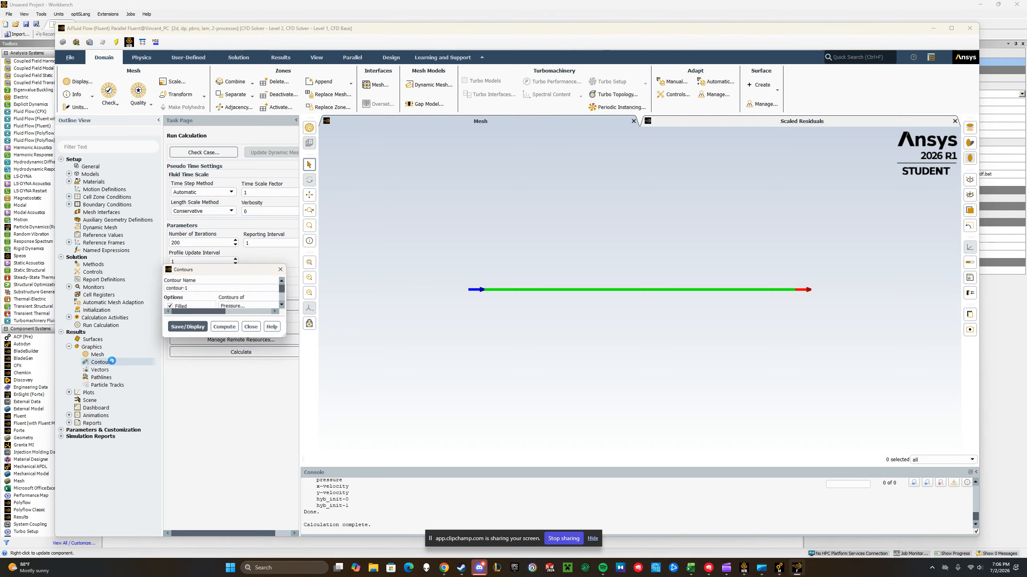
click(272, 306)
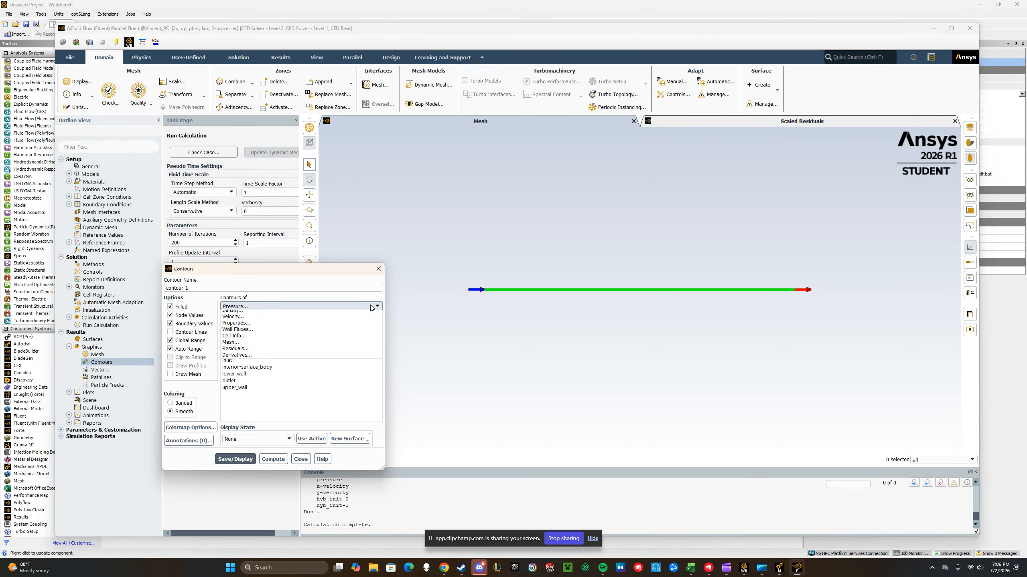
click(279, 327)
click(235, 359)
shift+click(260, 390)
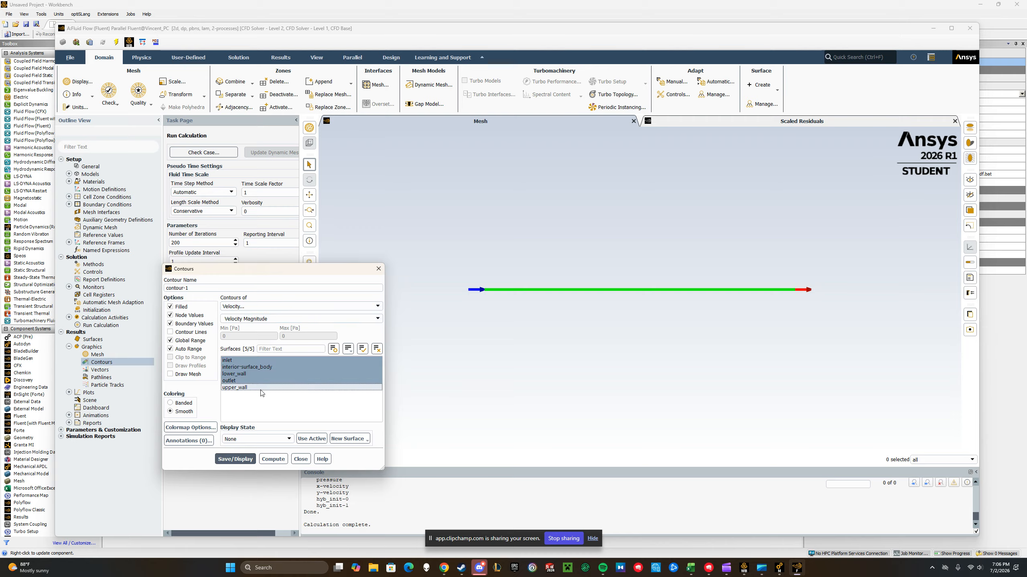
click(233, 460)
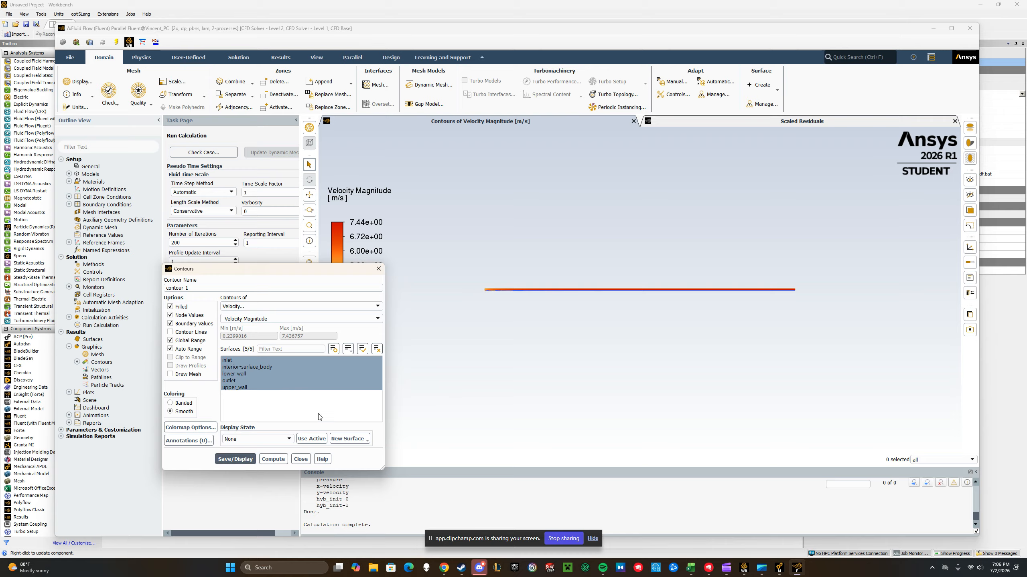
click(235, 459)
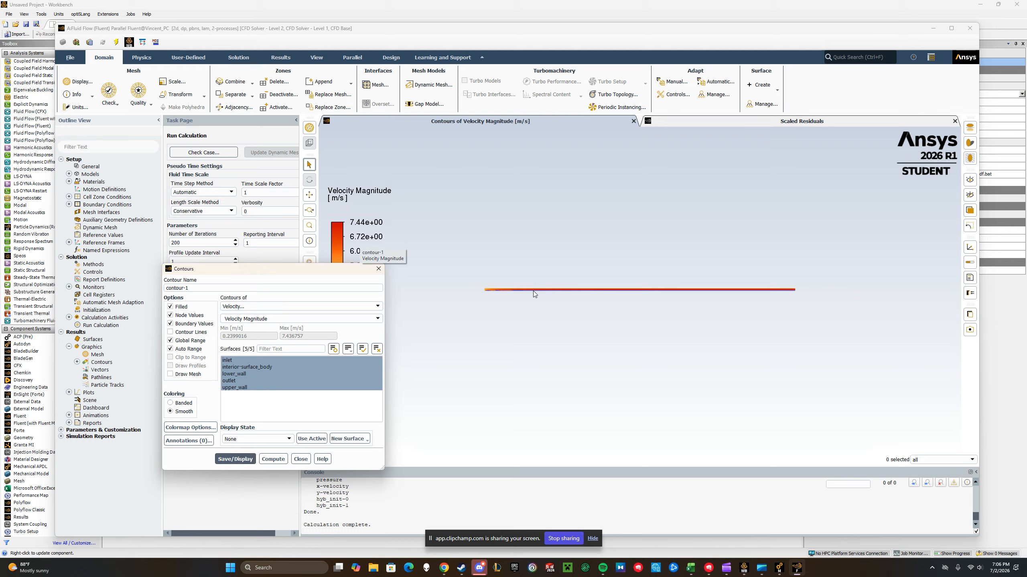
Examine the velocity magnitude contours along the channel from inlet to outlet and close the contour settings
scroll(479, 290, up, 5)
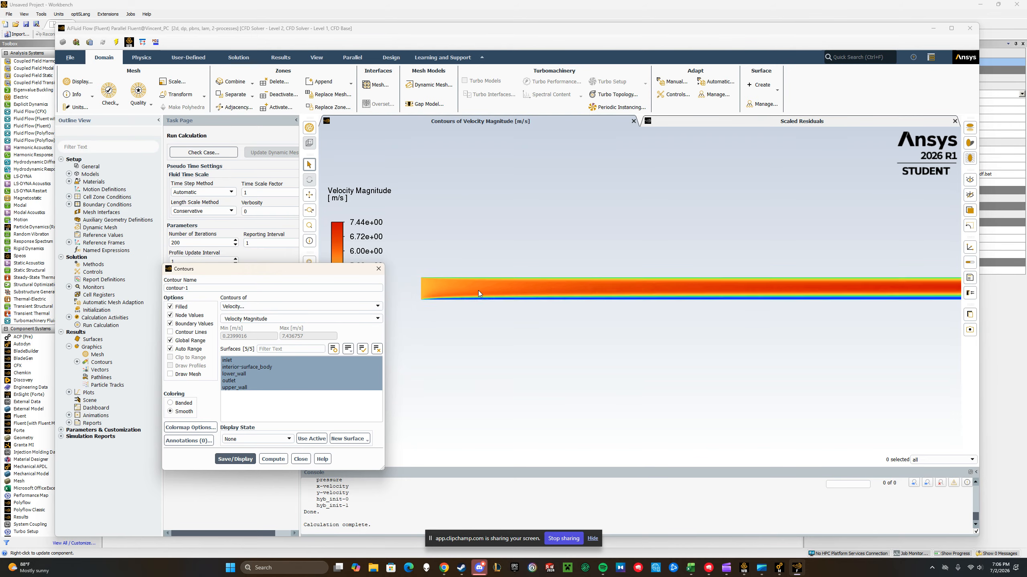
scroll(477, 290, up, 3)
scroll(800, 300, down, 5)
scroll(950, 293, down, 3)
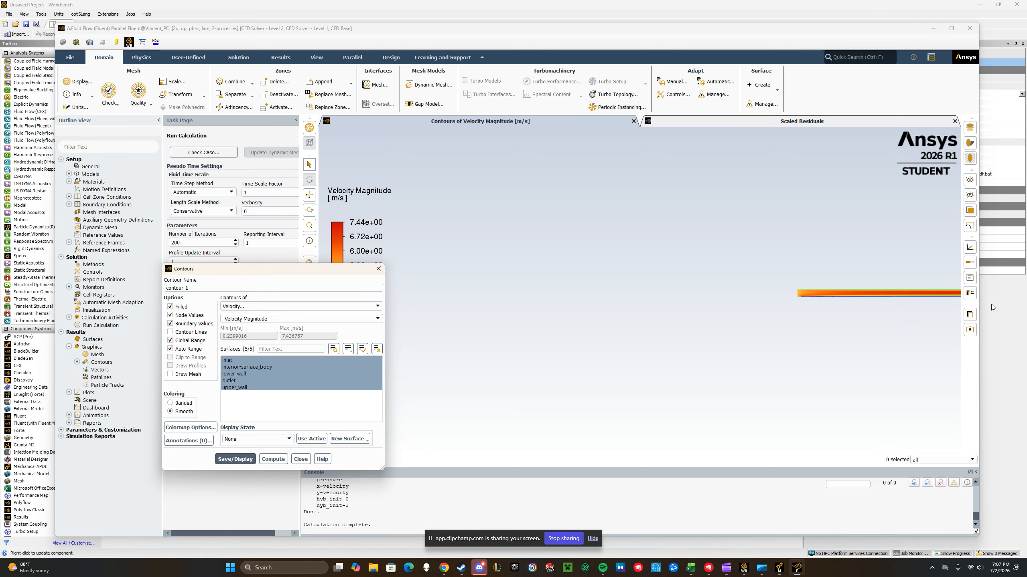
scroll(948, 291, up, 3)
scroll(407, 303, down, 4)
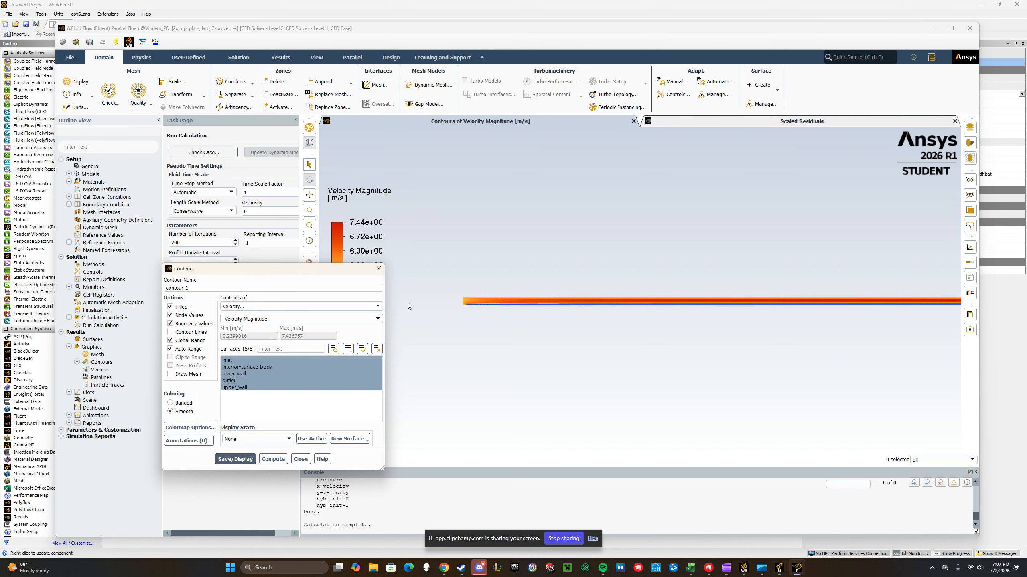
scroll(400, 303, down, 3)
scroll(580, 296, up, 6)
scroll(946, 310, down, 2)
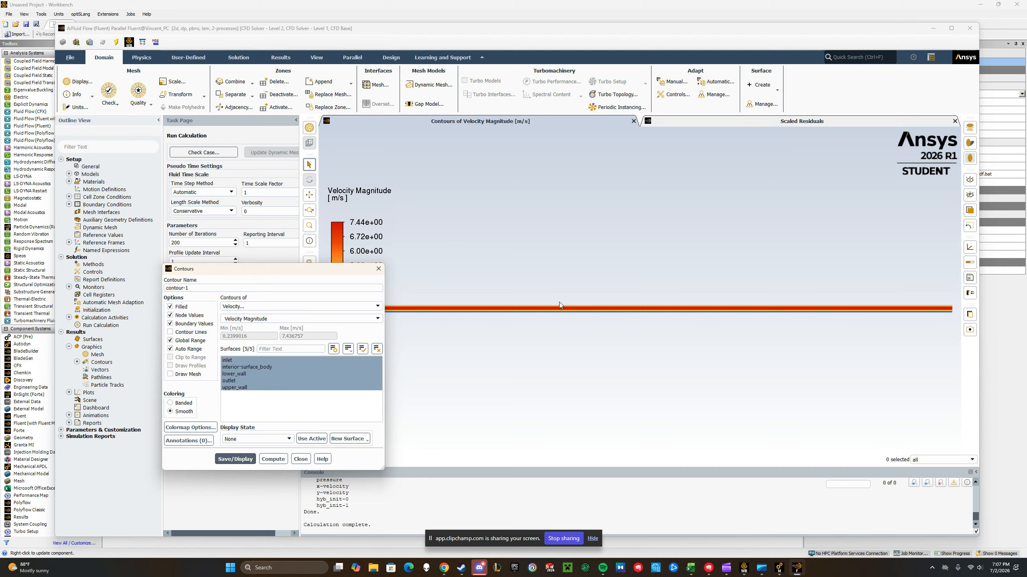
click(300, 459)
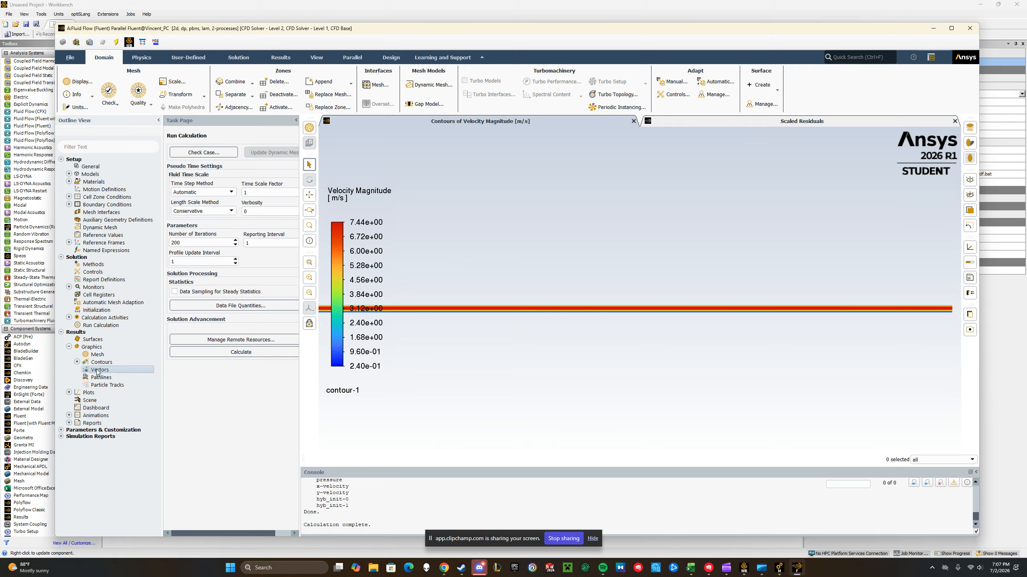
Create and display velocity vectors colored by velocity magnitude on all five surfaces and inspect them up close
double_click(99, 370)
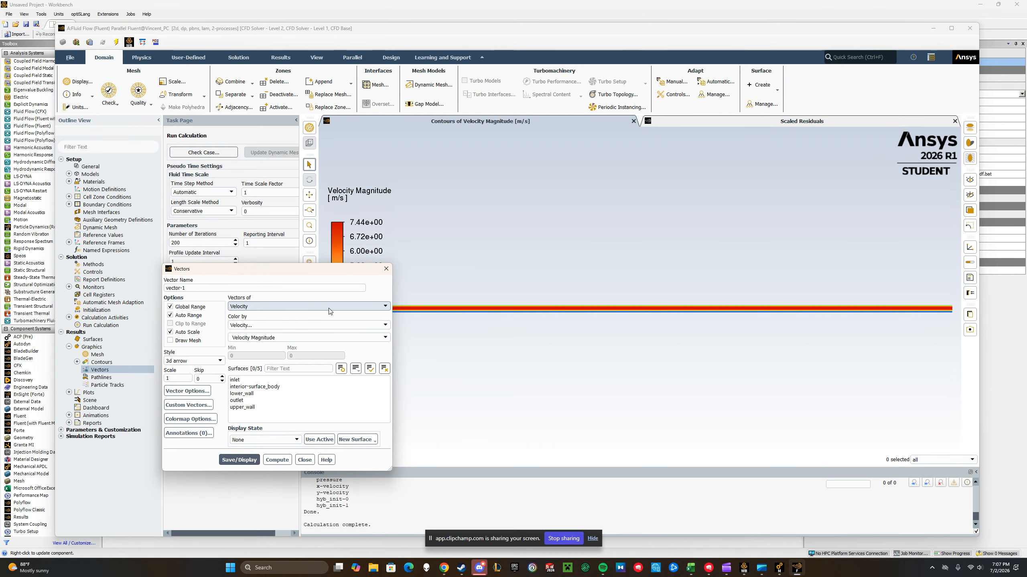
click(246, 379)
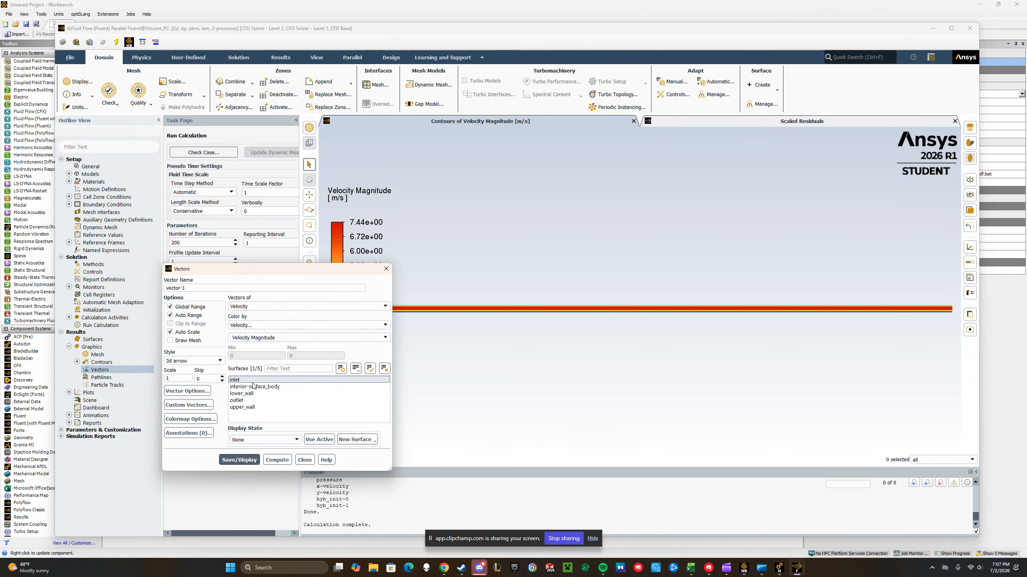
shift+click(266, 407)
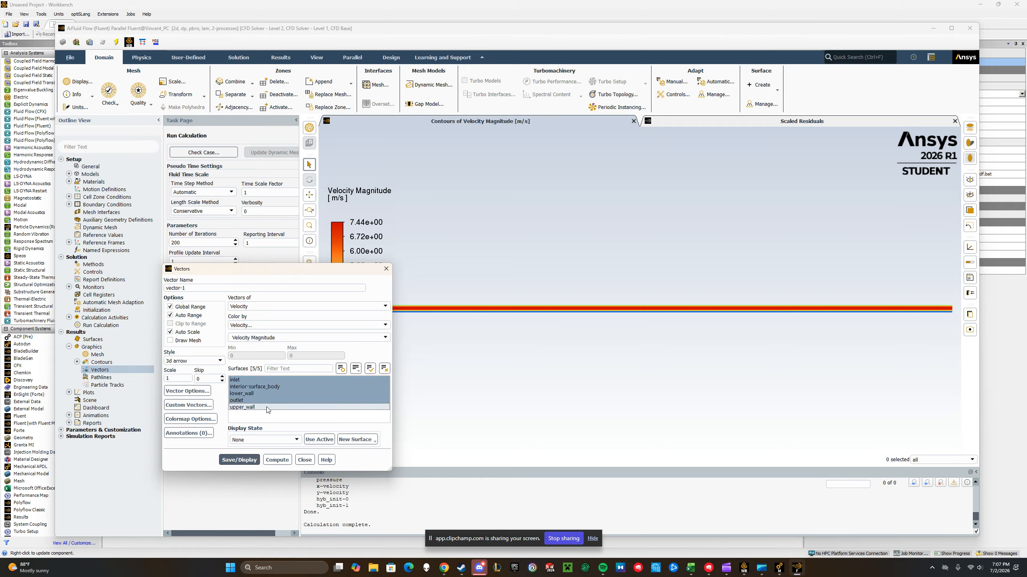
click(243, 464)
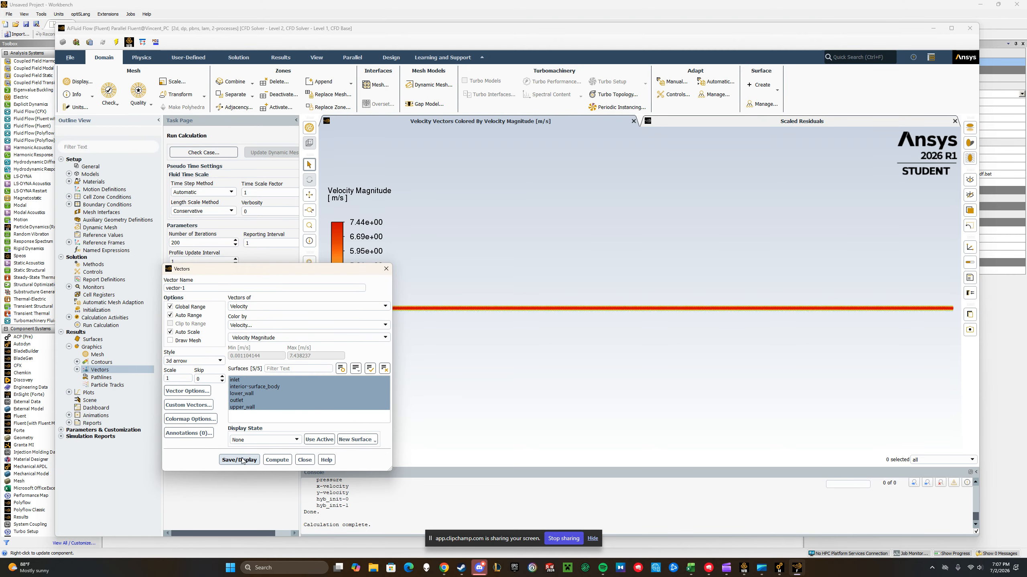
scroll(523, 310, up, 3)
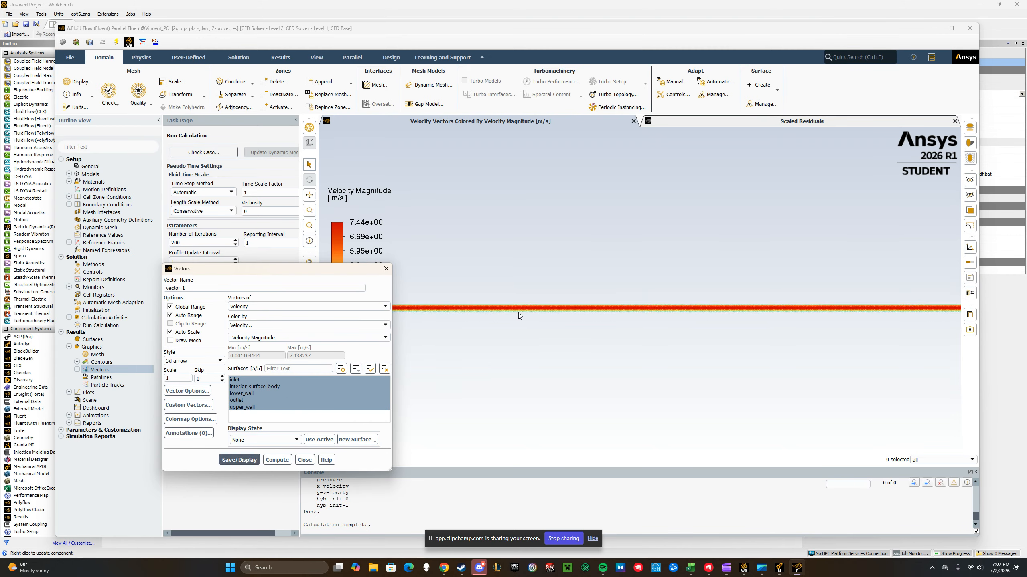
scroll(531, 311, up, 6)
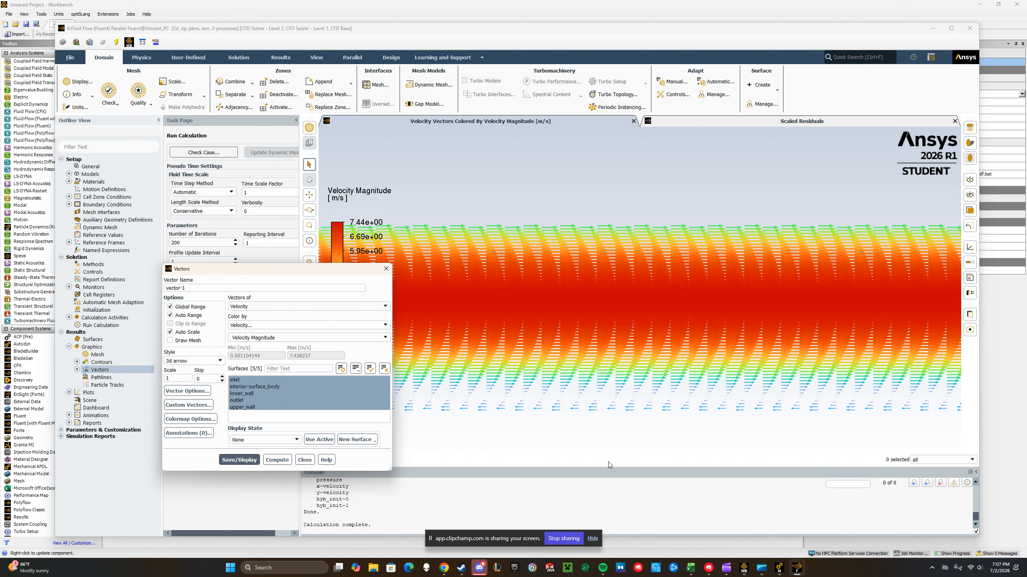
Close the vector settings, then create and display a scene combining contour-1 at 80 transparency with vector-1
click(239, 461)
click(312, 461)
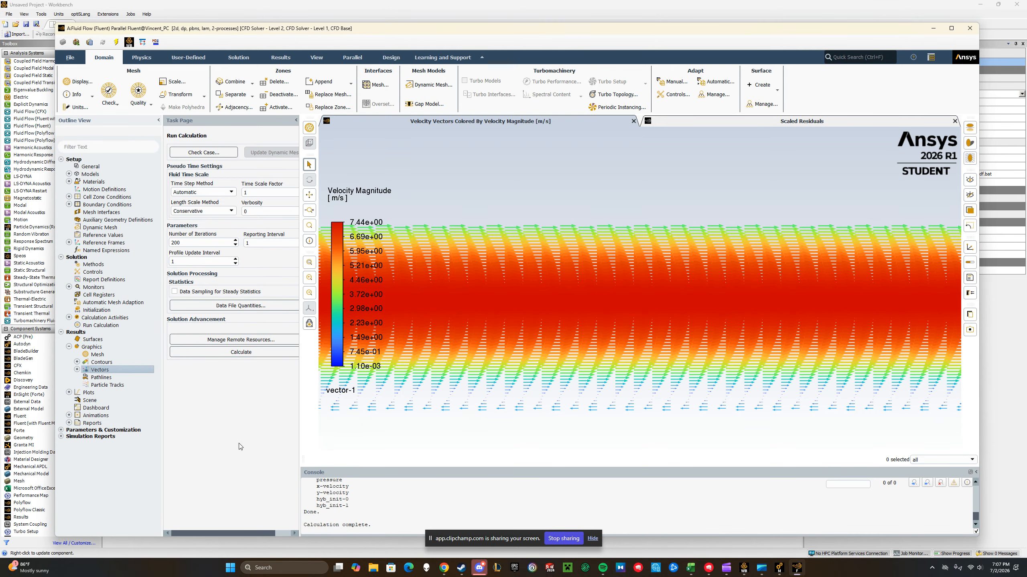
double_click(87, 400)
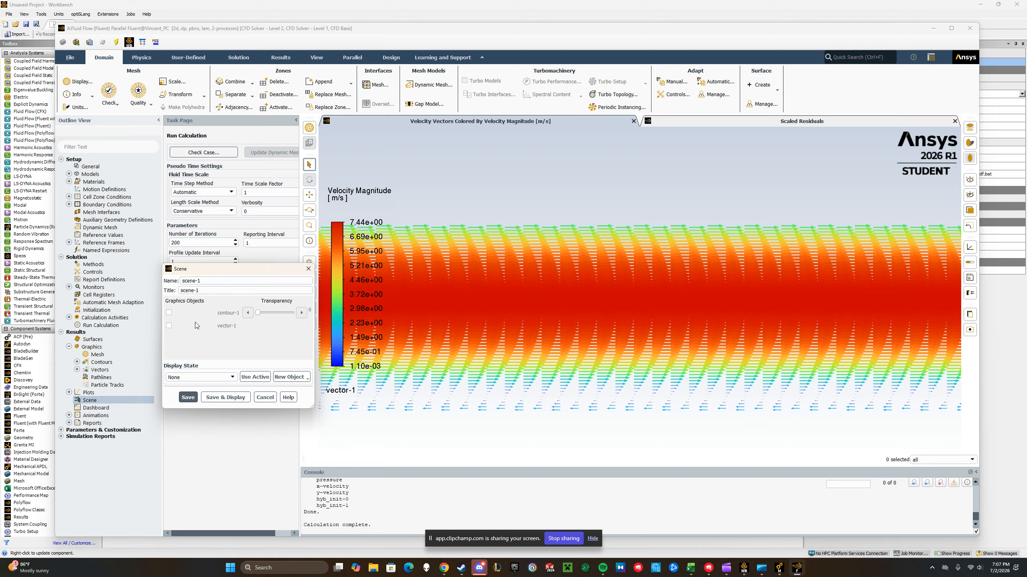
click(169, 312)
click(169, 325)
drag(263, 315, 273, 314)
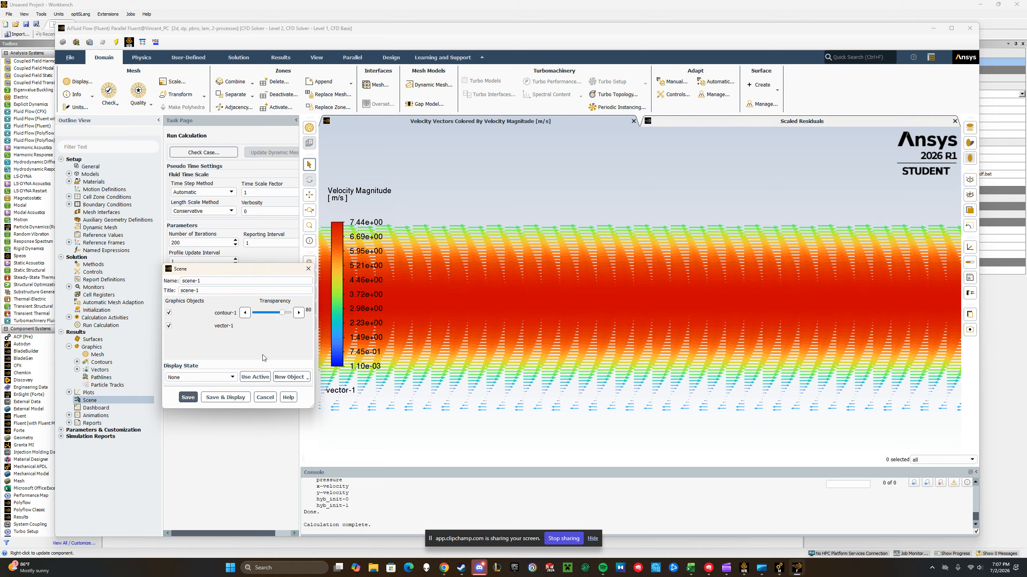
click(192, 399)
click(219, 394)
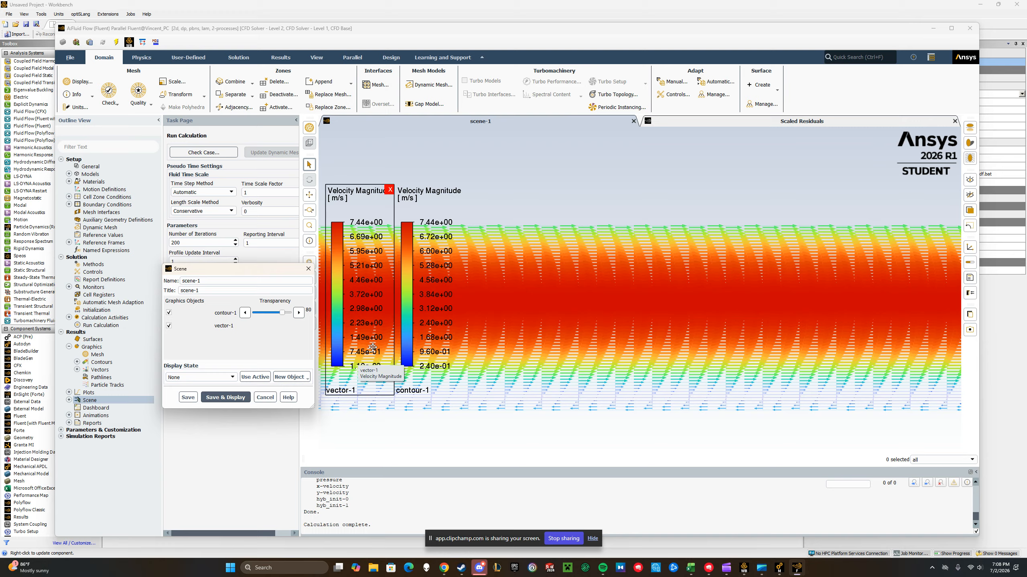
Set contour-1's transparency in the scene to 48 and redisplay the scene
scroll(554, 279, down, 2)
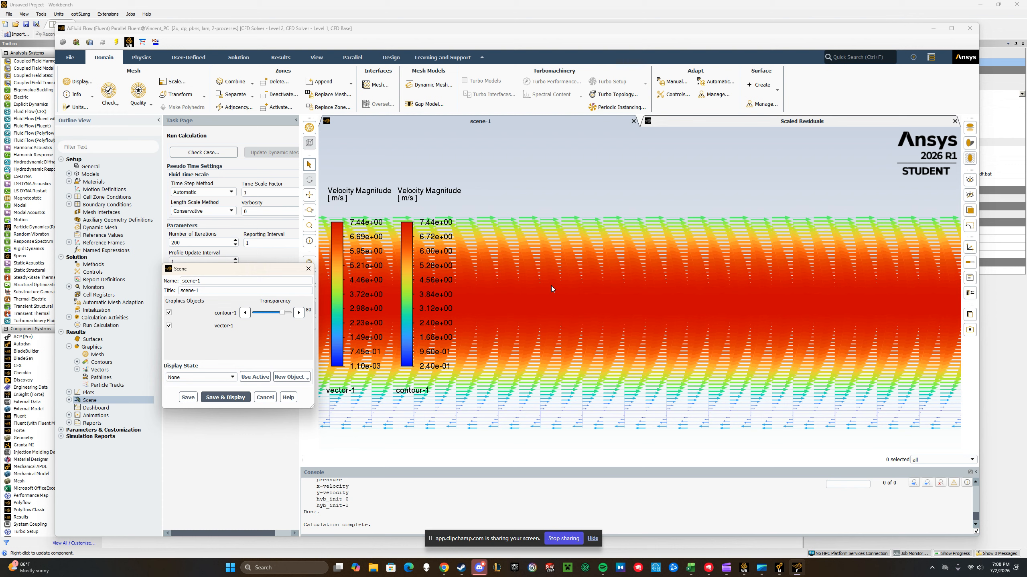
scroll(489, 340, down, 1)
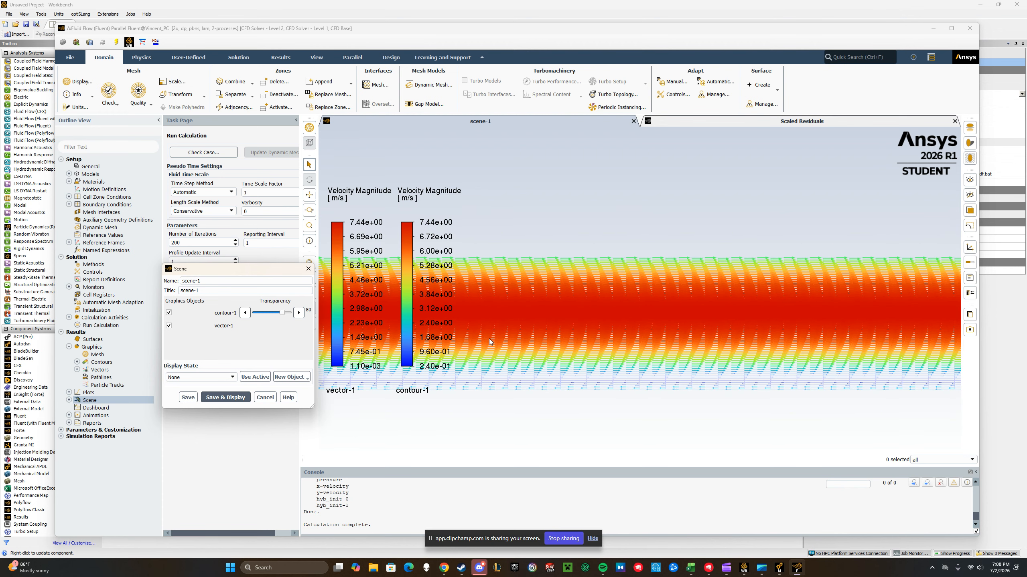
scroll(493, 338, up, 1)
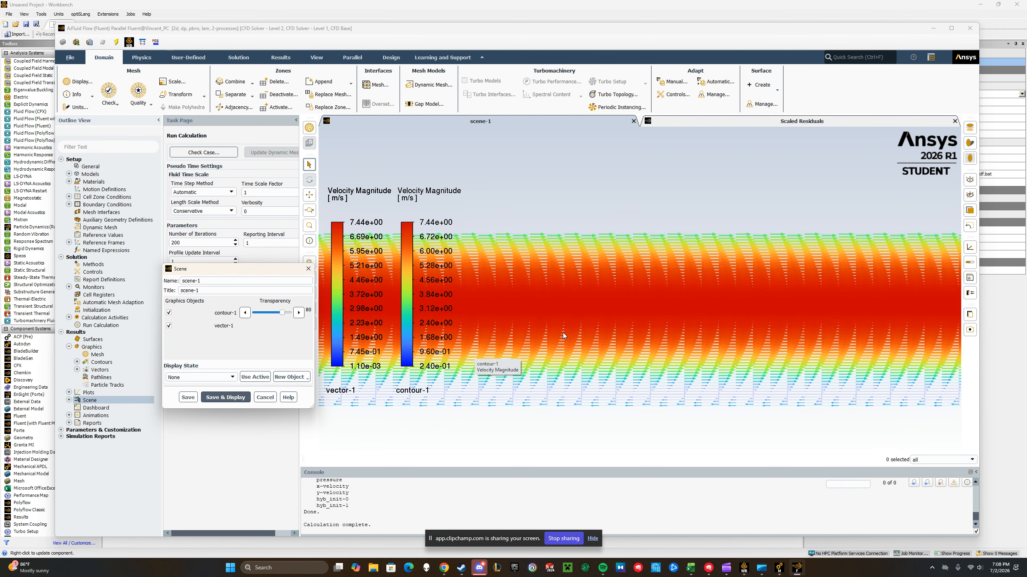
scroll(566, 329, up, 2)
scroll(565, 329, down, 1)
scroll(561, 329, down, 1)
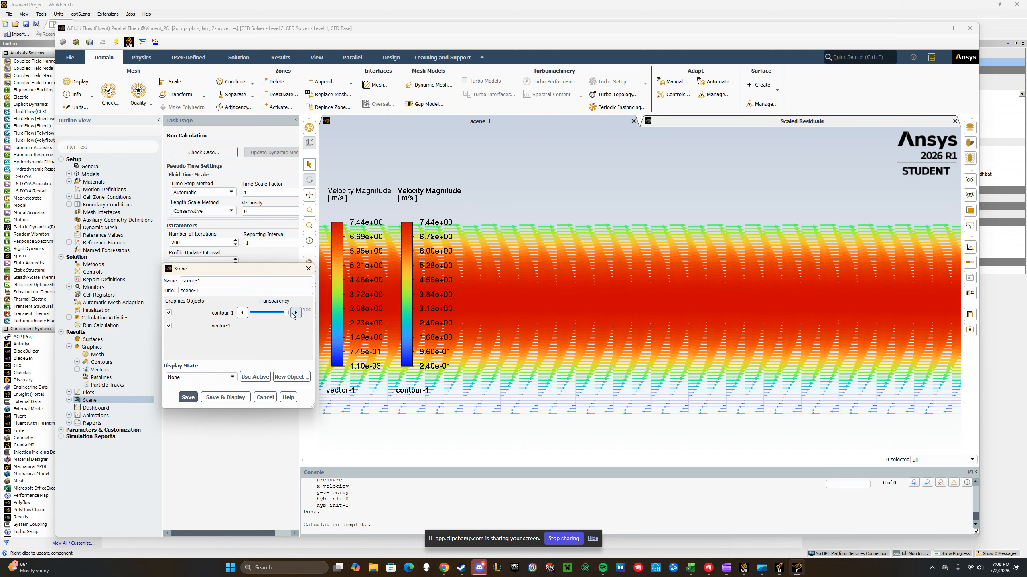
click(270, 314)
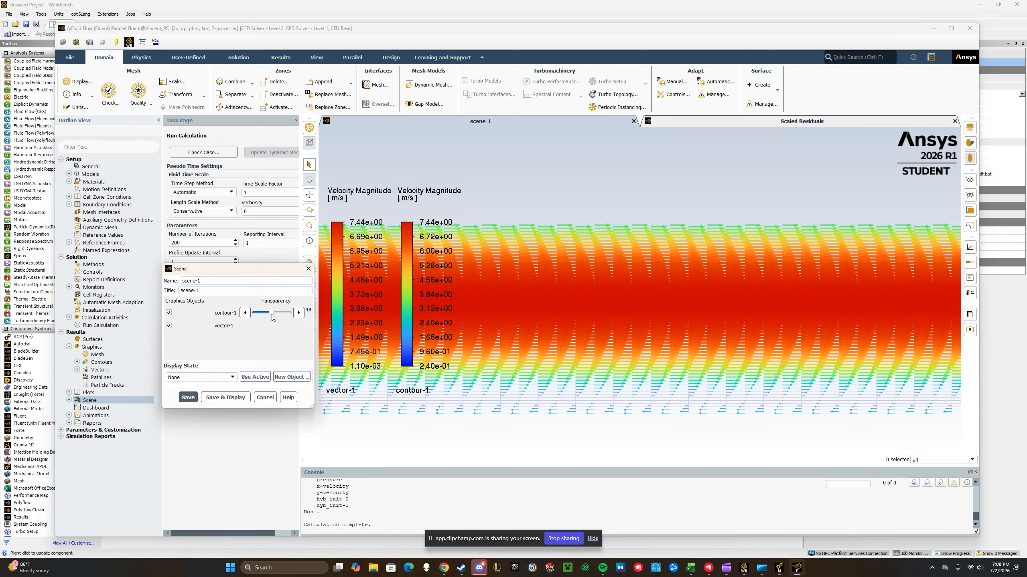
click(225, 396)
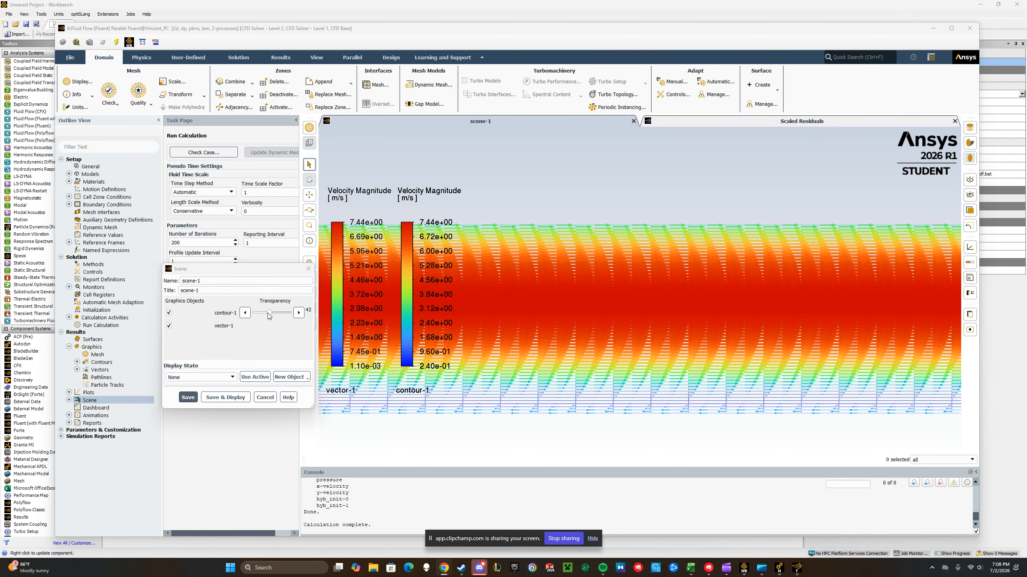
Lower contour-1's transparency in the scene to 31, redisplay it and check the overlay at different scales
drag(269, 316, 269, 316)
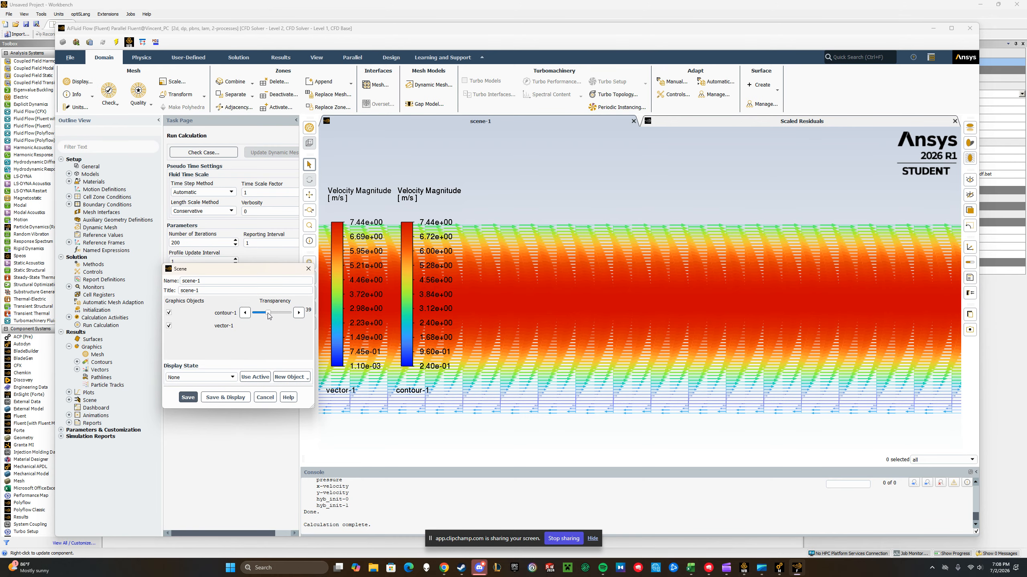
click(237, 395)
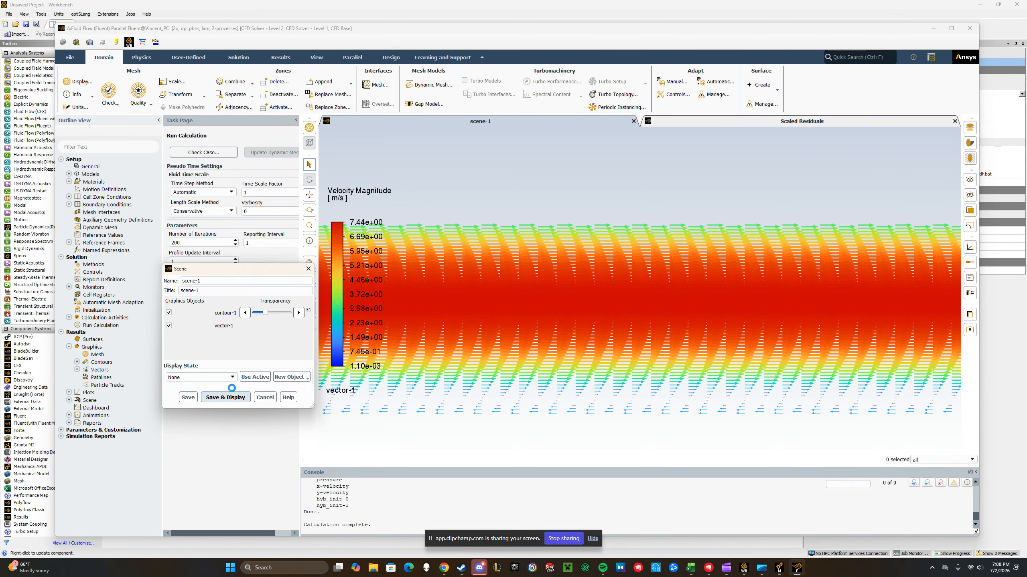
scroll(489, 356, down, 4)
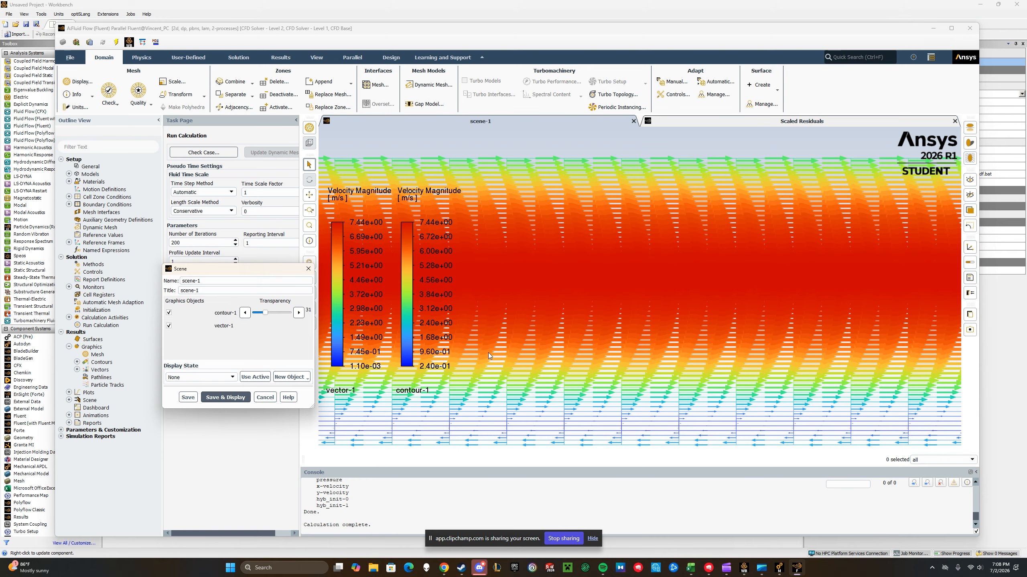
scroll(489, 356, down, 3)
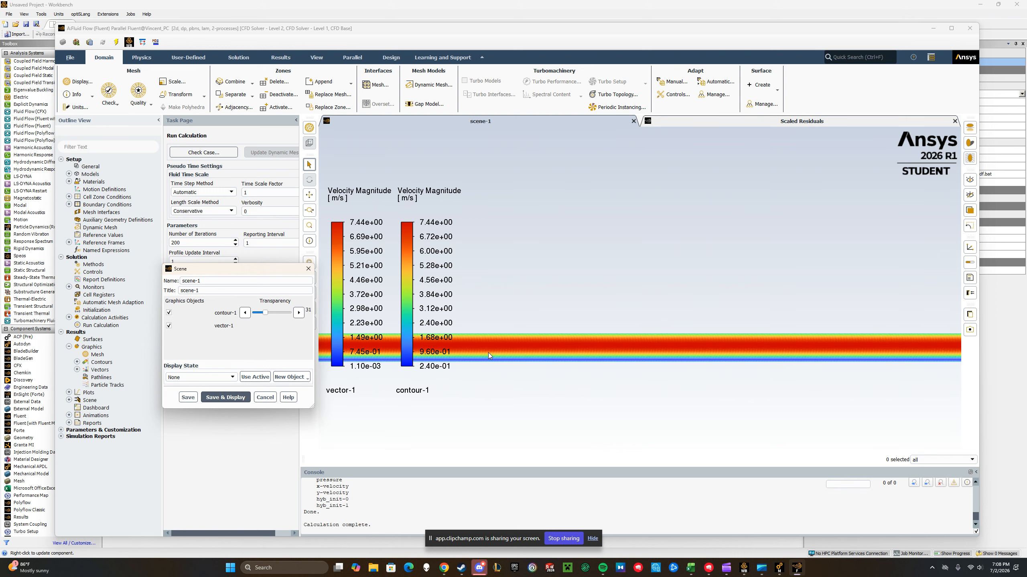
scroll(495, 354, up, 2)
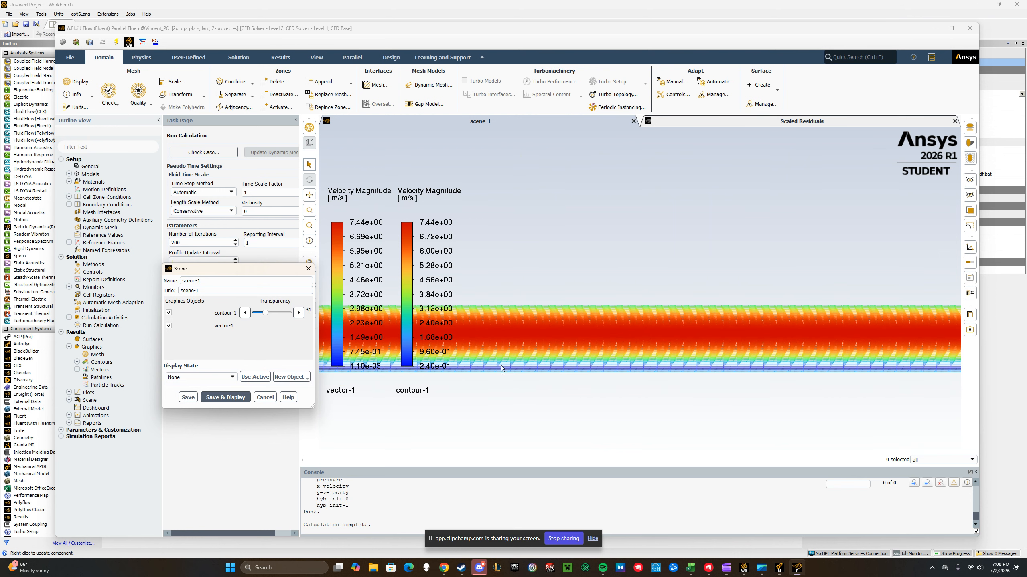
Set contour-1's transparency to 13, redisplay the scene, inspect the vectors over the contours and close the scene settings
drag(262, 314, 261, 316)
click(225, 397)
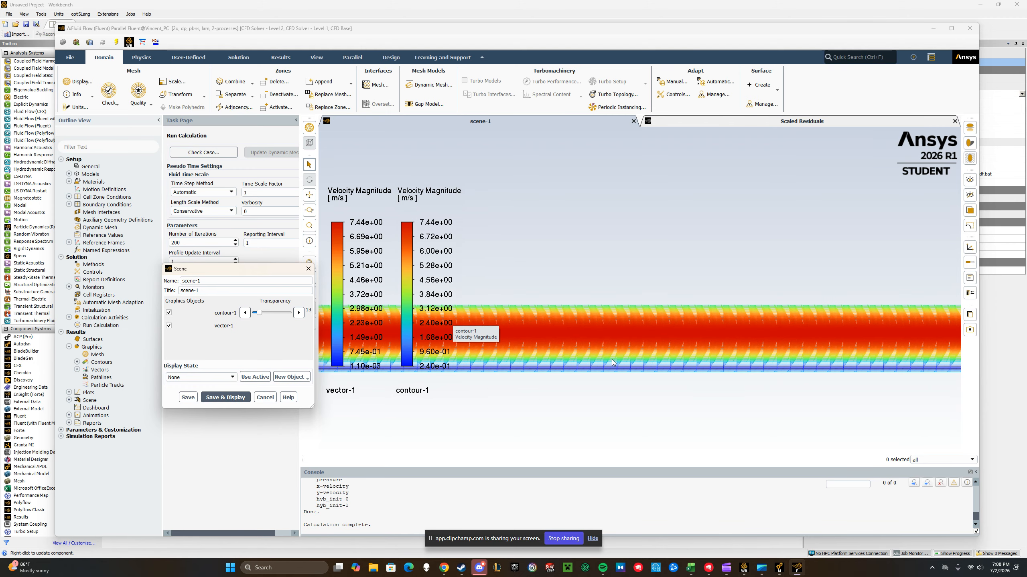
scroll(515, 339, down, 2)
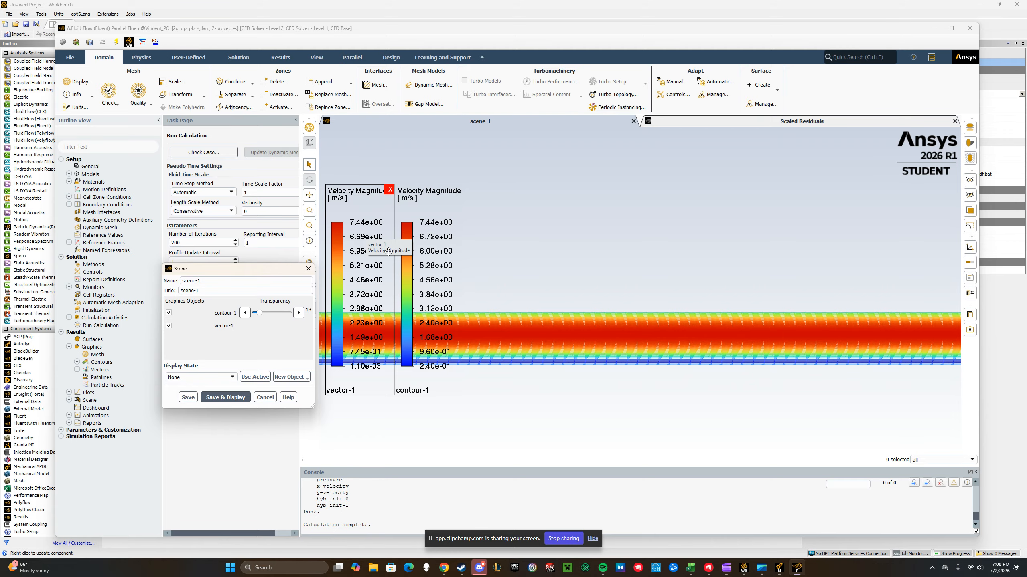
scroll(511, 350, up, 5)
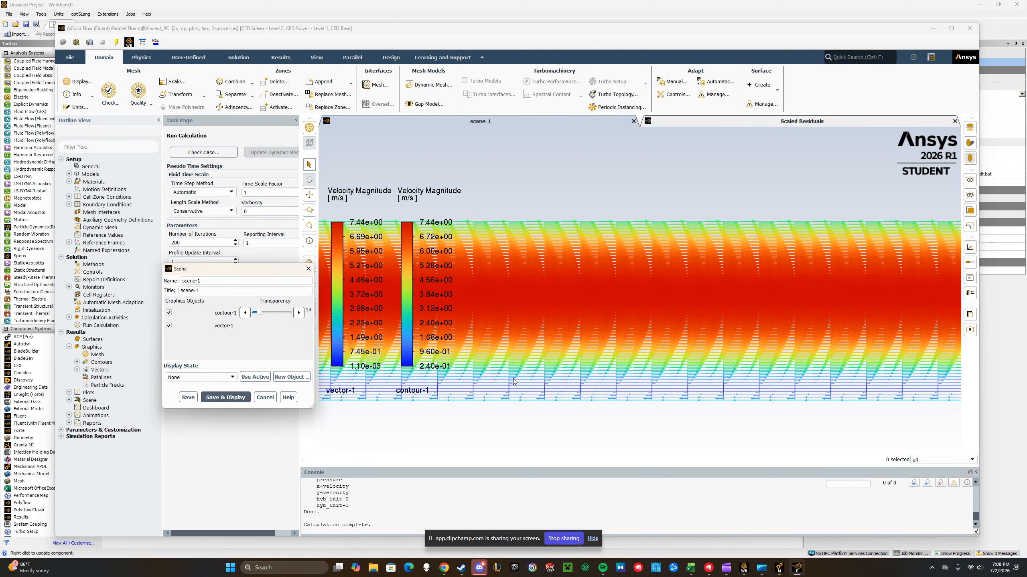
scroll(514, 381, up, 2)
scroll(525, 381, down, 8)
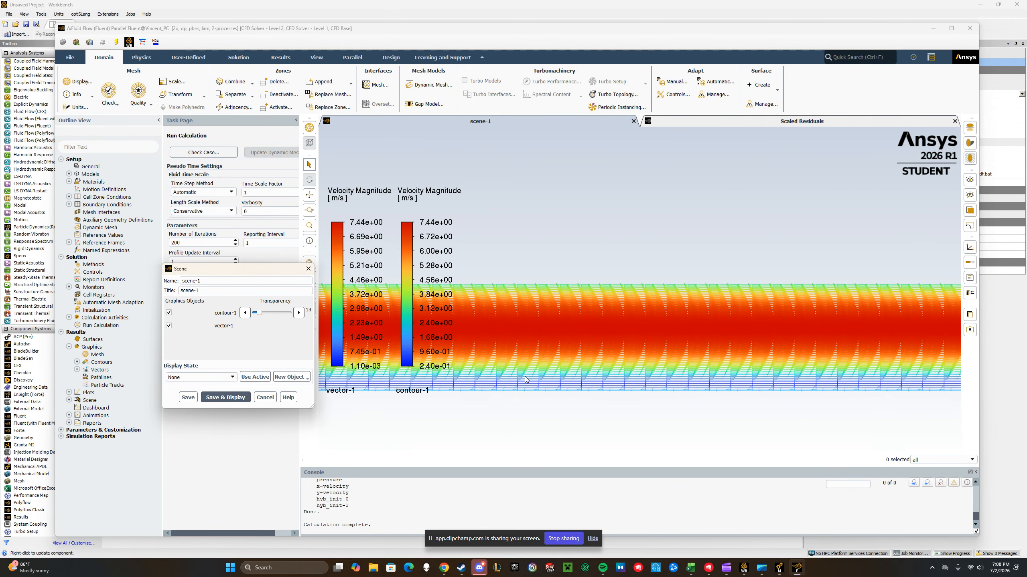
scroll(501, 353, up, 6)
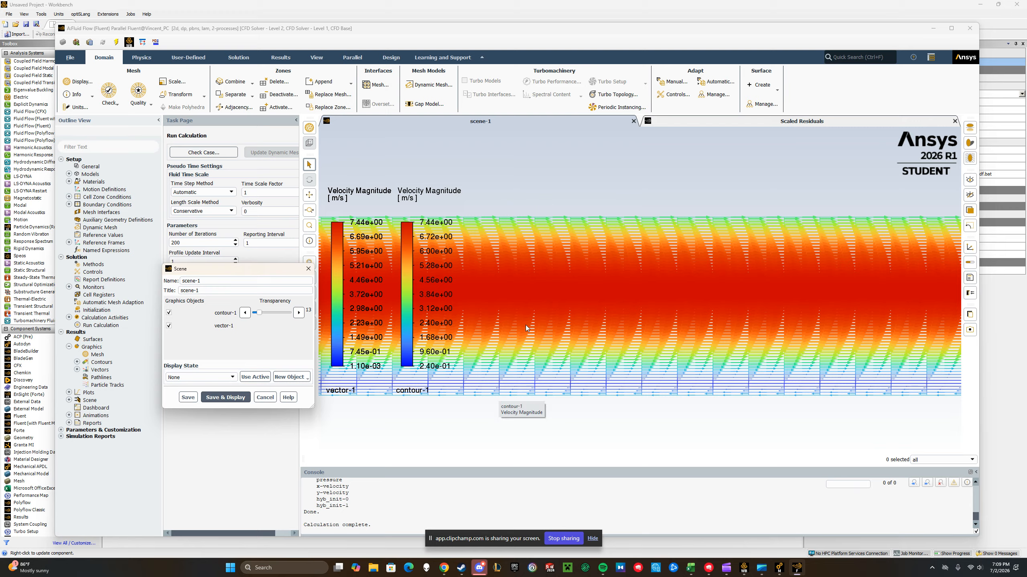
click(272, 397)
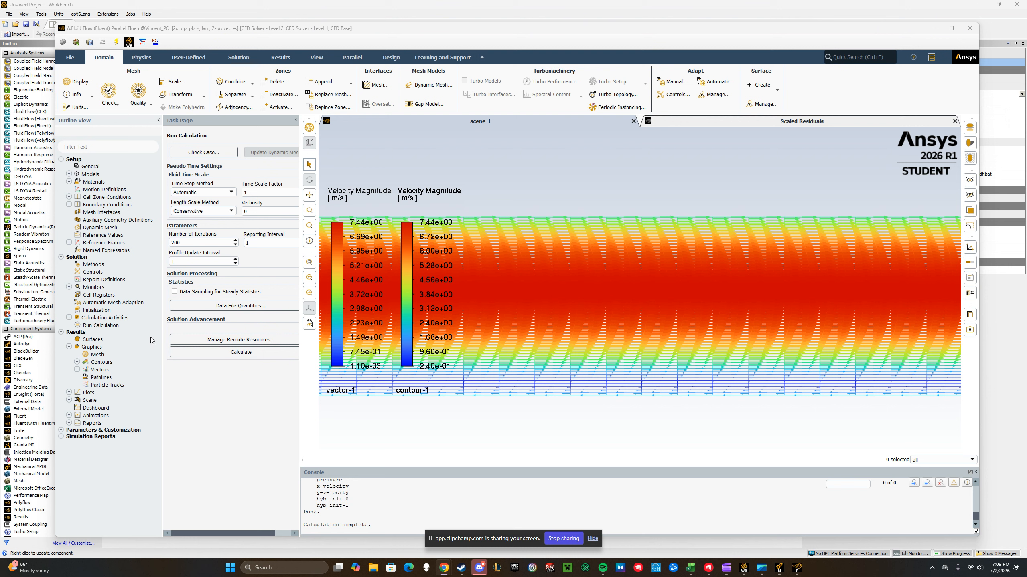
Create and display a filled contour plot of static pressure on all five surfaces
click(102, 363)
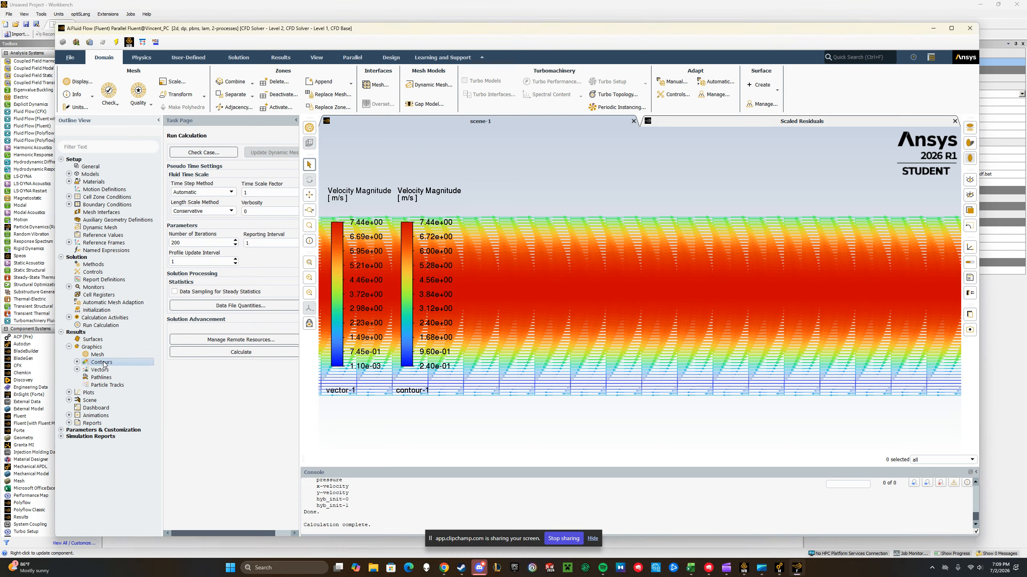
double_click(102, 362)
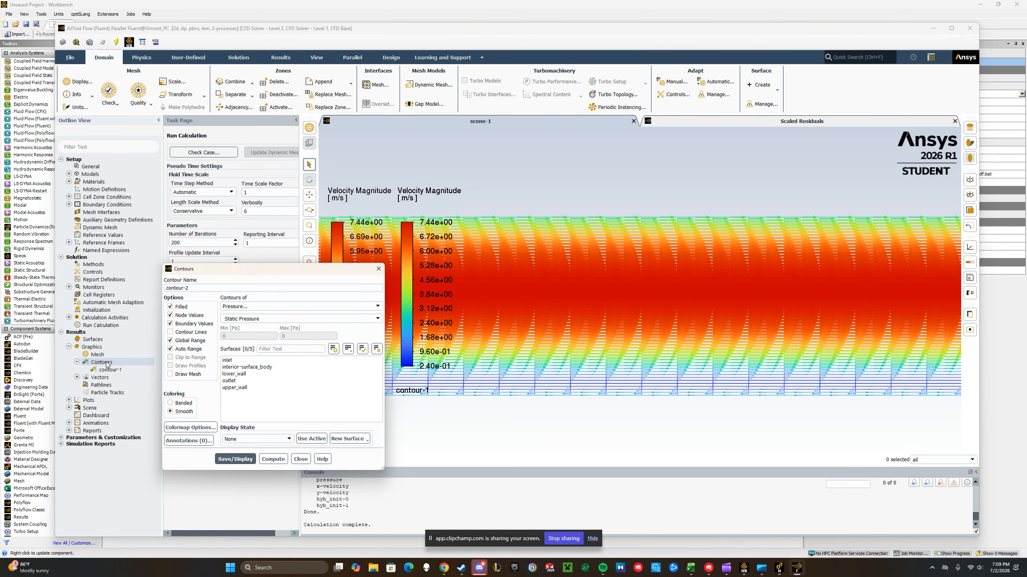
click(227, 360)
shift+click(234, 387)
click(235, 459)
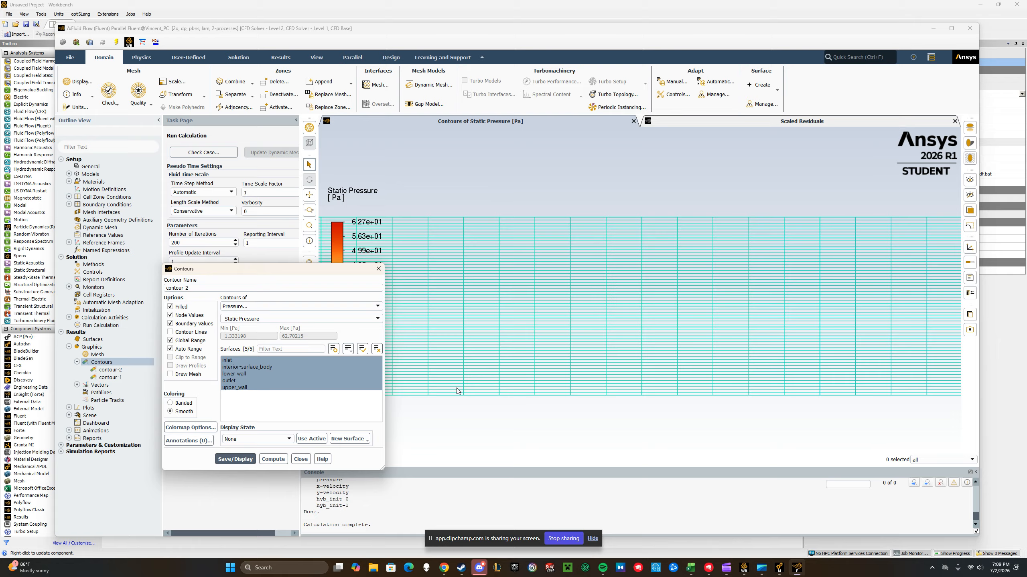
click(229, 459)
click(169, 403)
click(236, 463)
Change the static pressure contours to banded coloring and redisplay them
scroll(465, 310, down, 15)
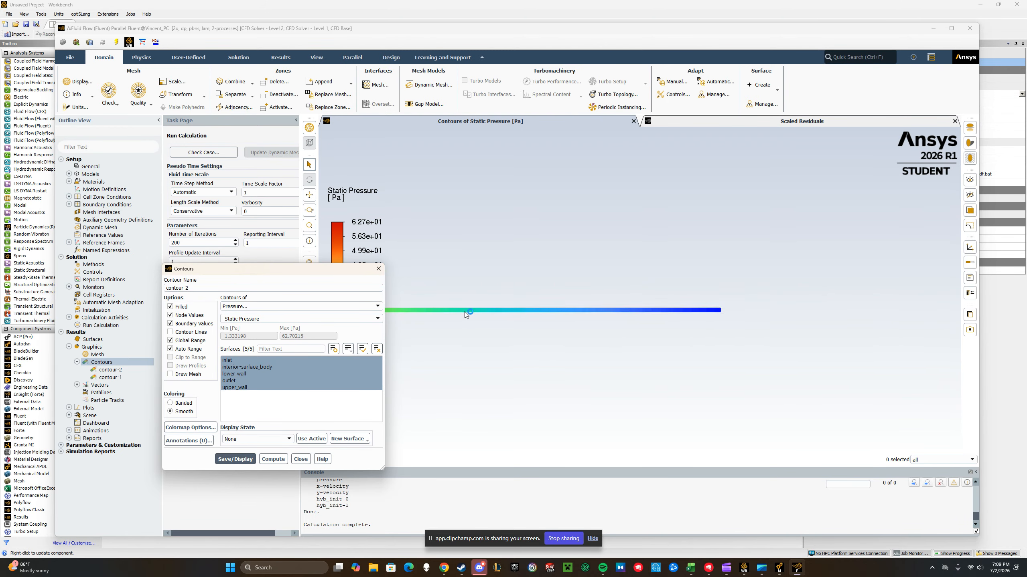
scroll(445, 315, down, 2)
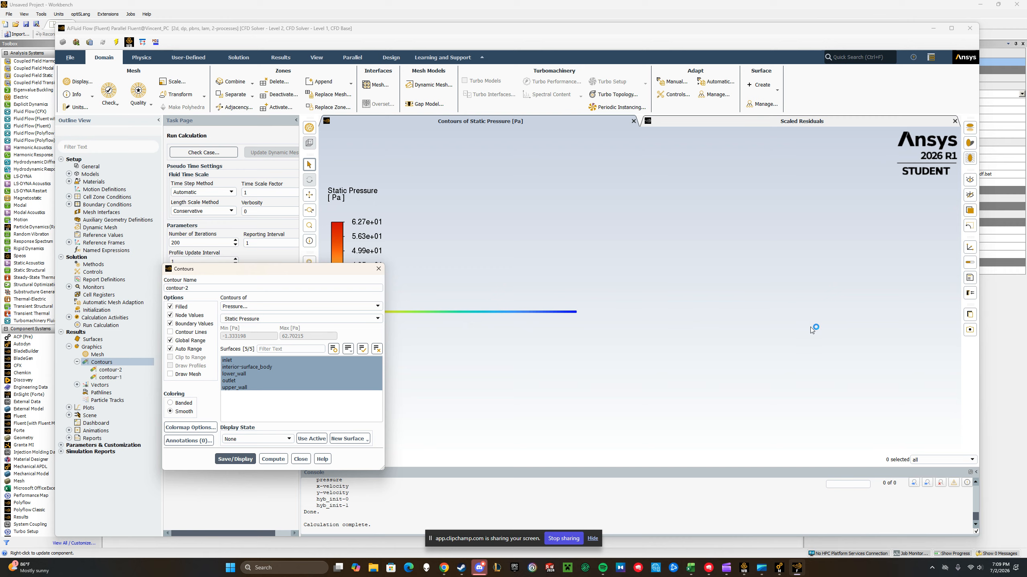
middle_drag(402, 307, 887, 310)
scroll(887, 309, down, 1)
scroll(766, 312, up, 2)
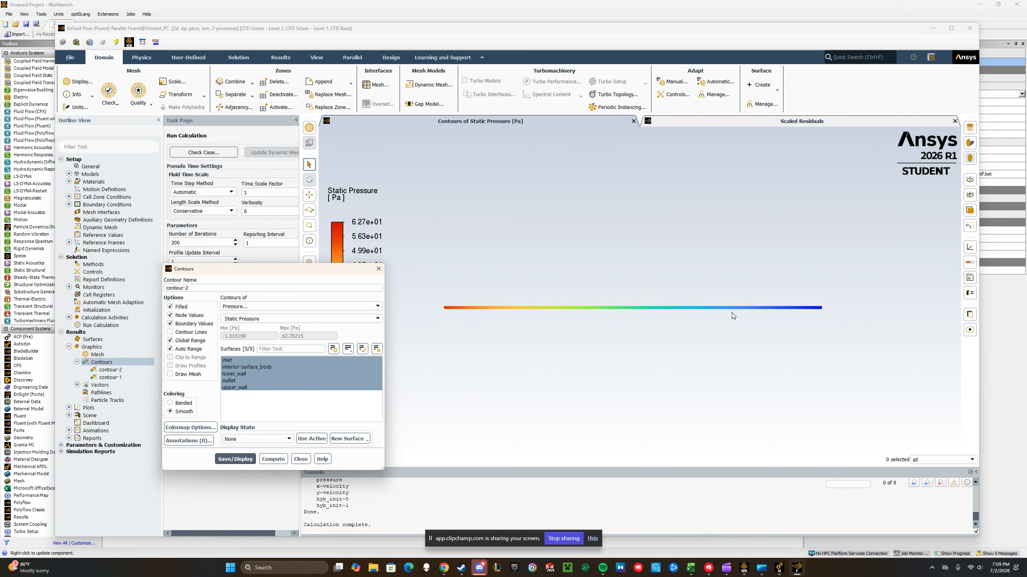
click(170, 403)
click(235, 459)
Examine the banded static pressure contours along the channel from inlet to outlet
scroll(464, 311, up, 8)
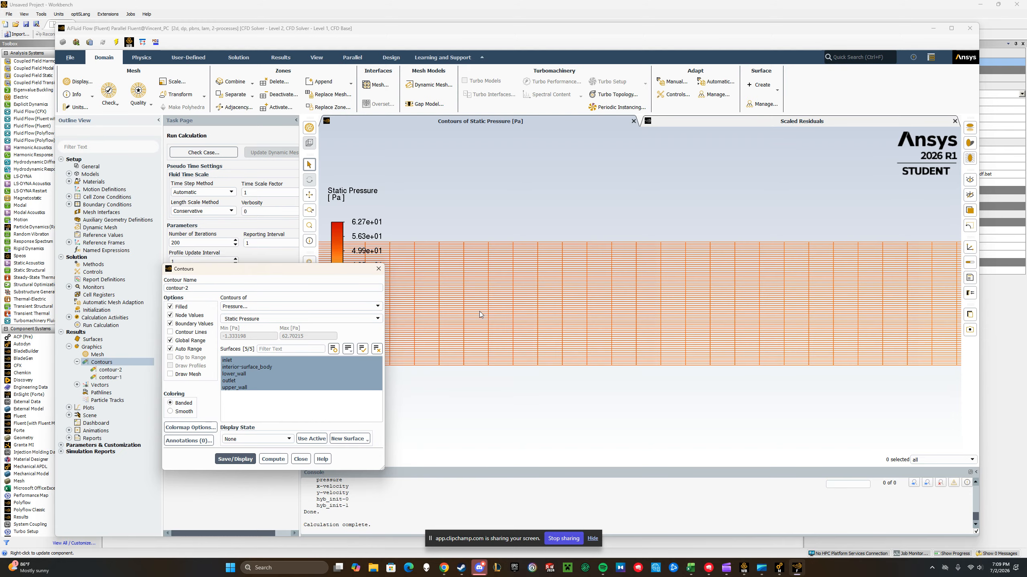
scroll(477, 312, down, 8)
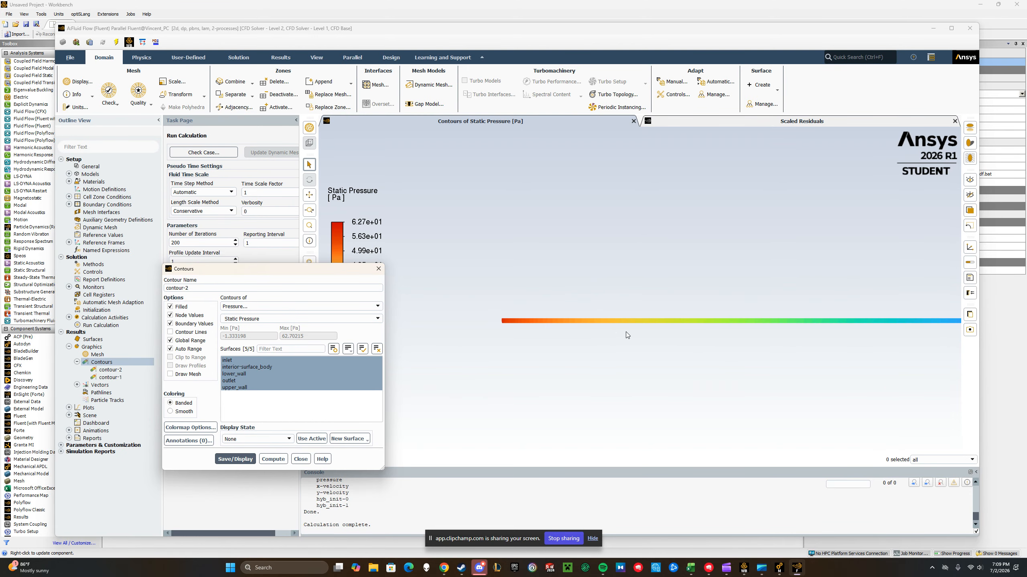
scroll(966, 353, down, 3)
scroll(953, 348, up, 5)
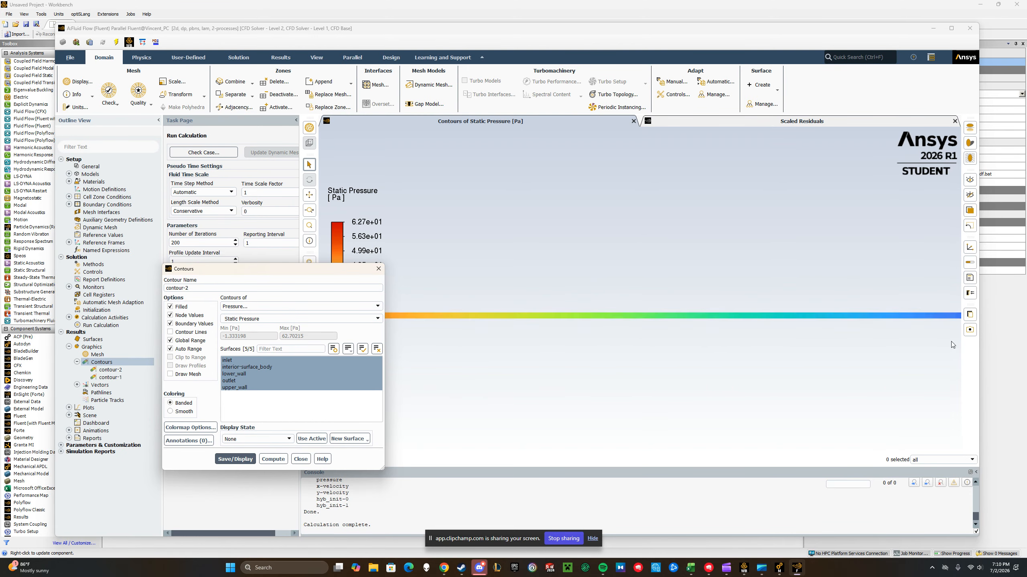
scroll(540, 351, down, 4)
scroll(913, 263, down, 3)
scroll(863, 282, up, 2)
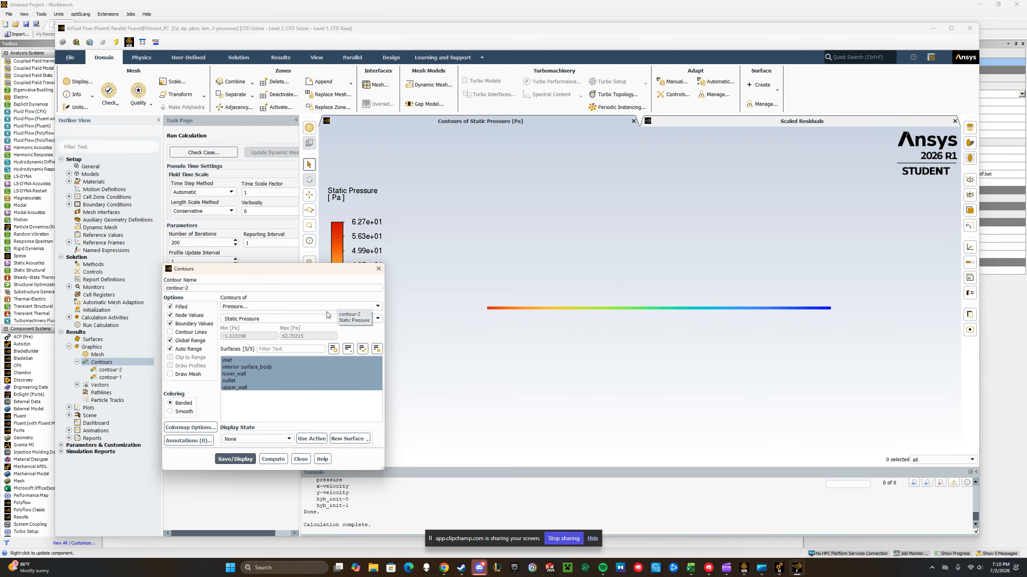
Change the contour-2 variable to dynamic pressure, redisplay it and view the channel up close
click(377, 319)
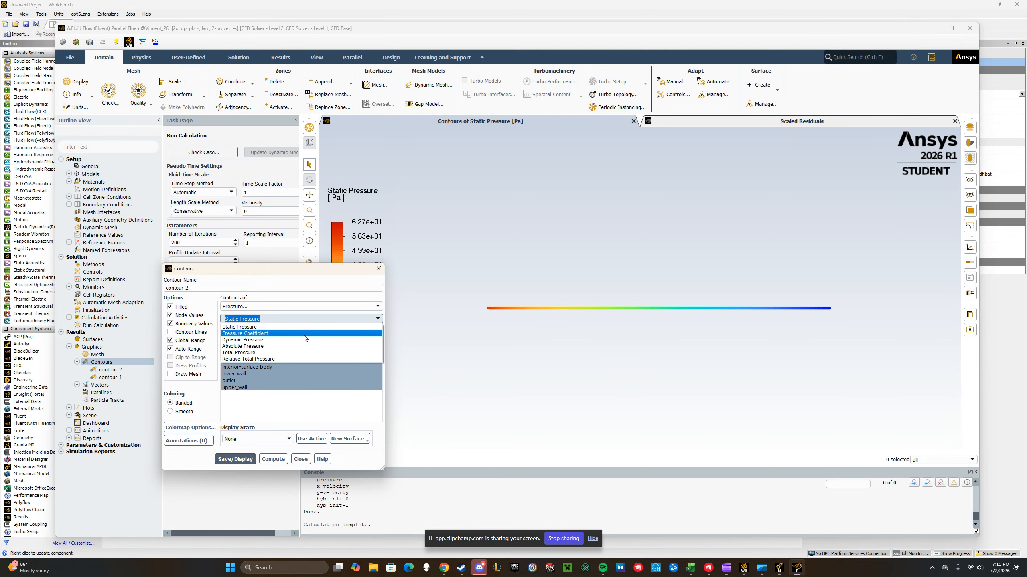
click(243, 340)
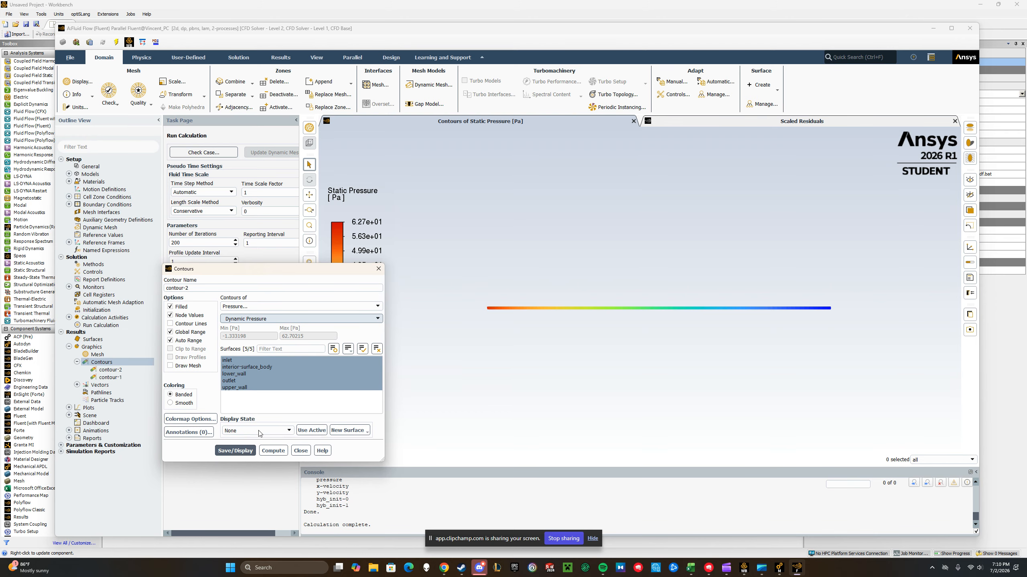
click(237, 451)
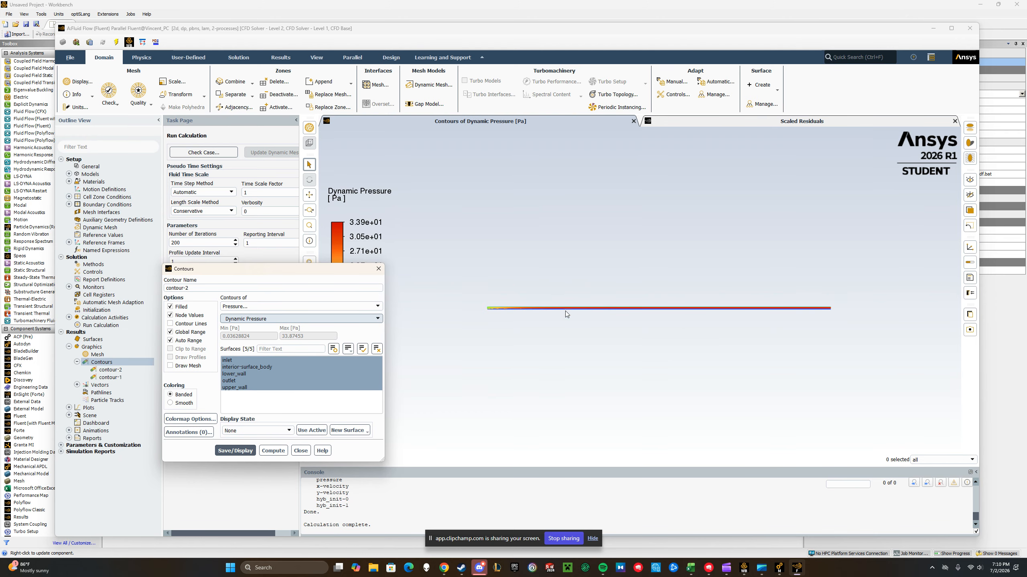
scroll(603, 309, up, 5)
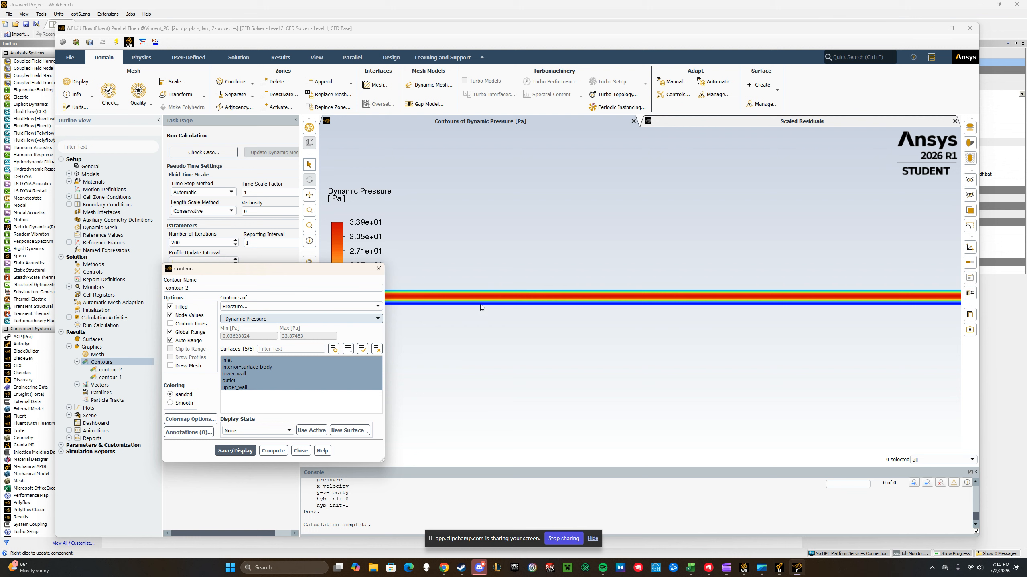
Change the contour-2 variable to total pressure and redisplay it
click(376, 319)
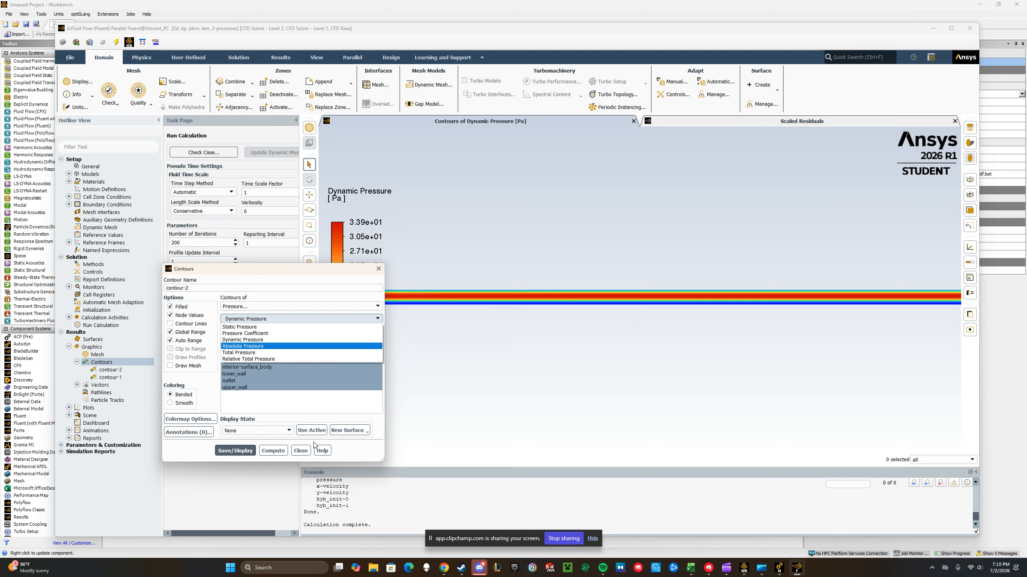
click(341, 339)
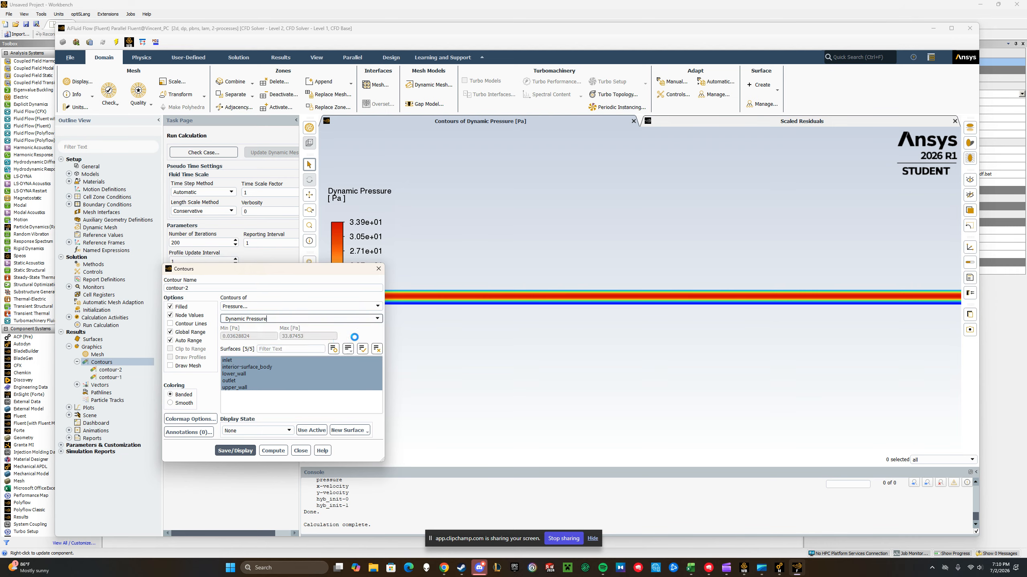
scroll(927, 278, down, 3)
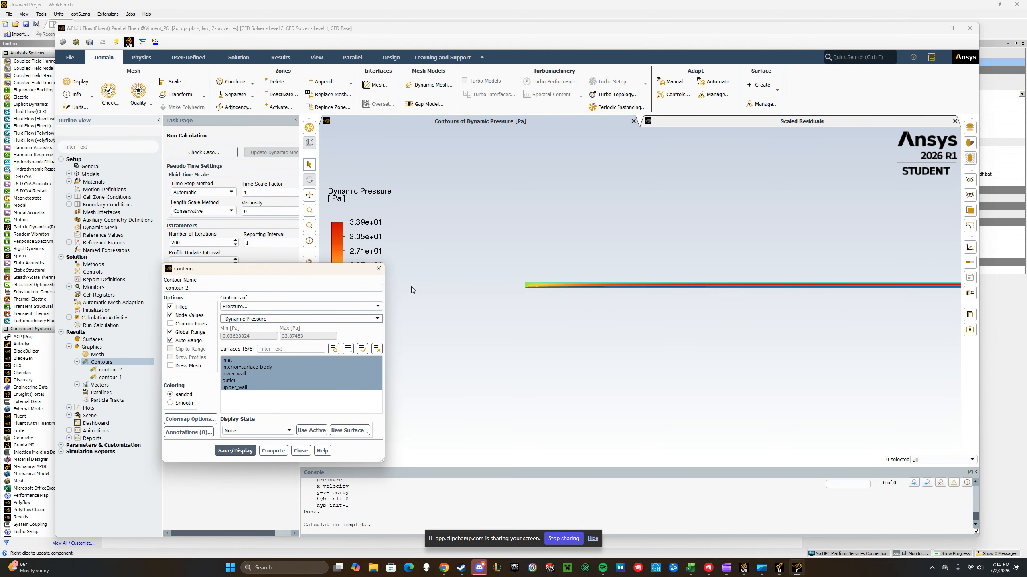
scroll(556, 284, up, 5)
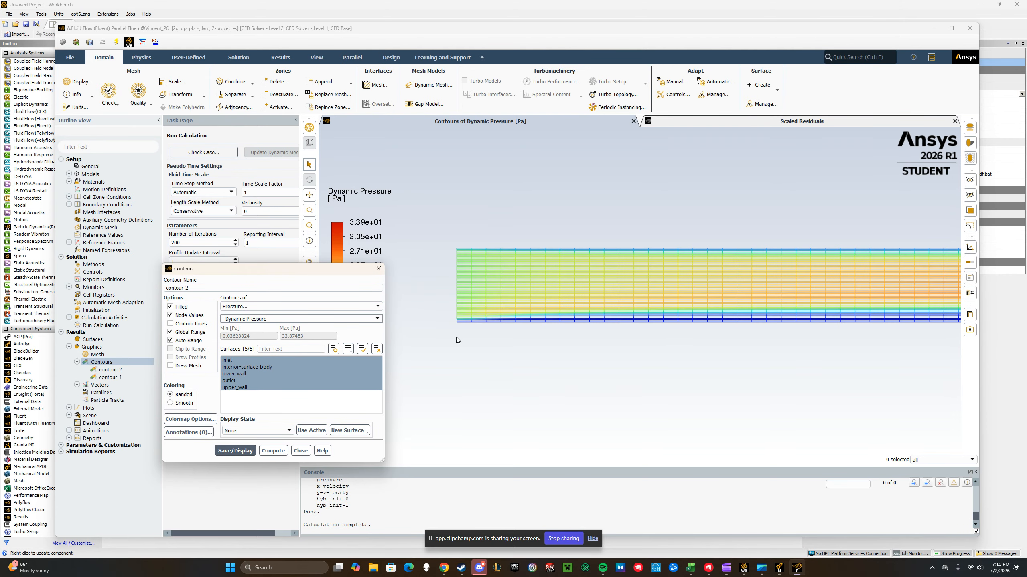
scroll(626, 296, down, 2)
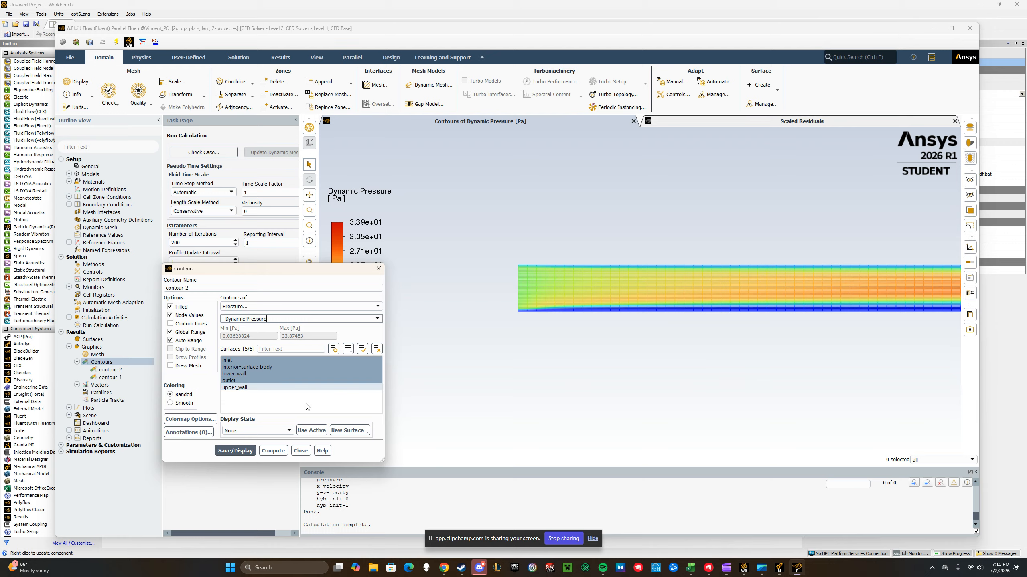
click(377, 319)
click(286, 353)
click(254, 457)
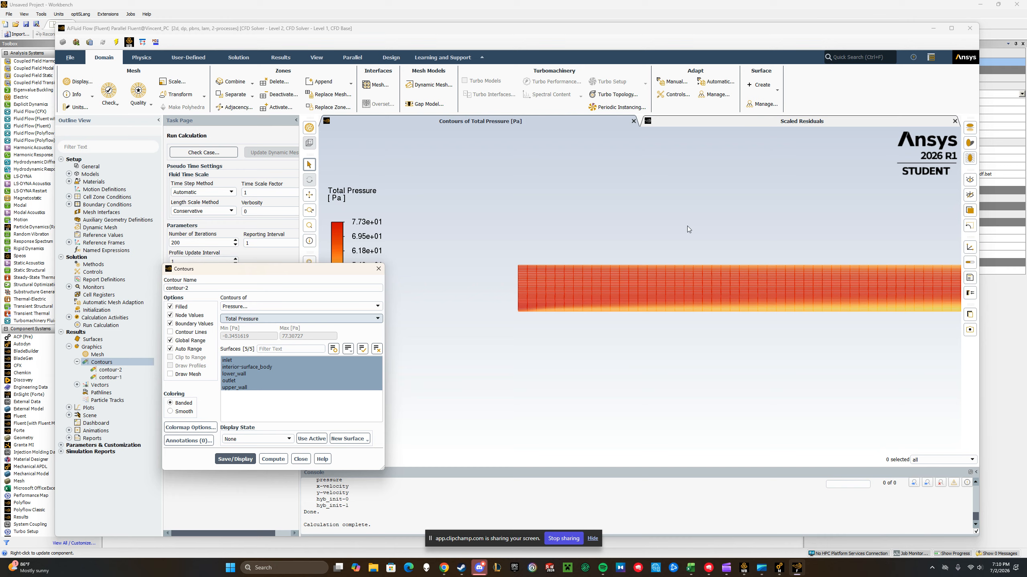
Examine the total pressure contours along the channel from inlet to outlet and close the contour settings
scroll(756, 304, down, 5)
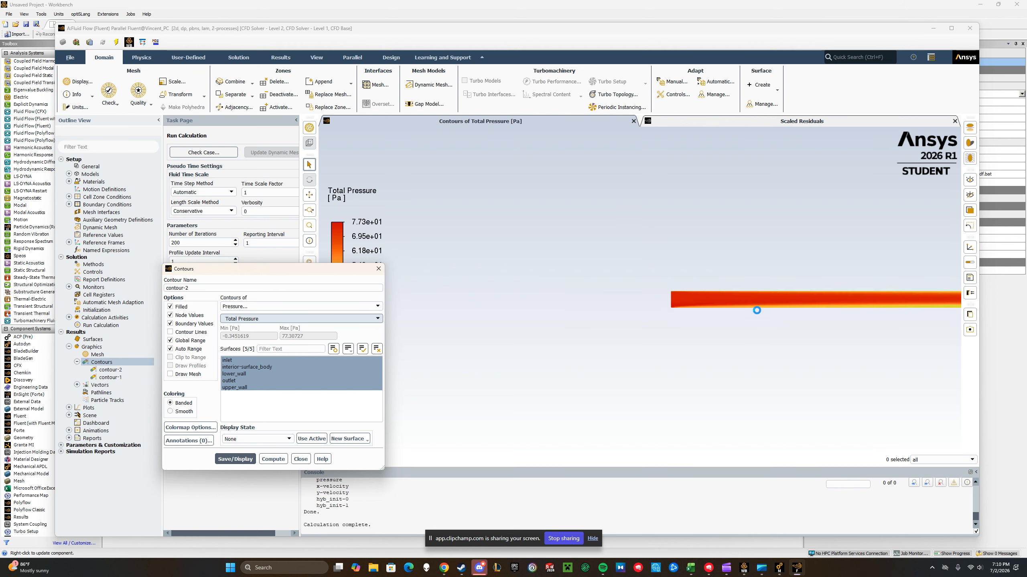
scroll(411, 316, down, 5)
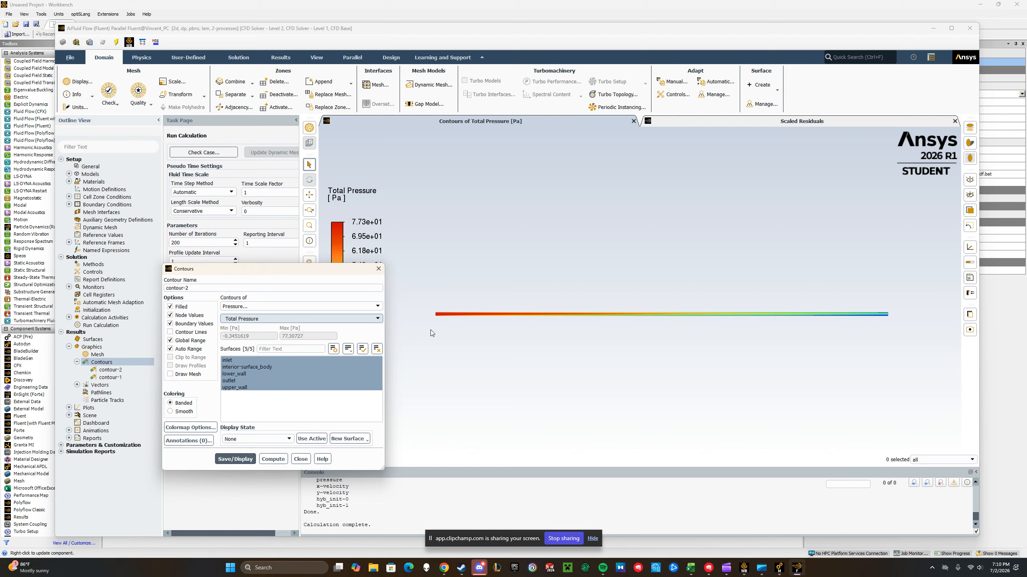
scroll(879, 315, up, 3)
scroll(873, 315, down, 2)
scroll(687, 336, down, 3)
scroll(812, 321, up, 5)
scroll(820, 309, down, 3)
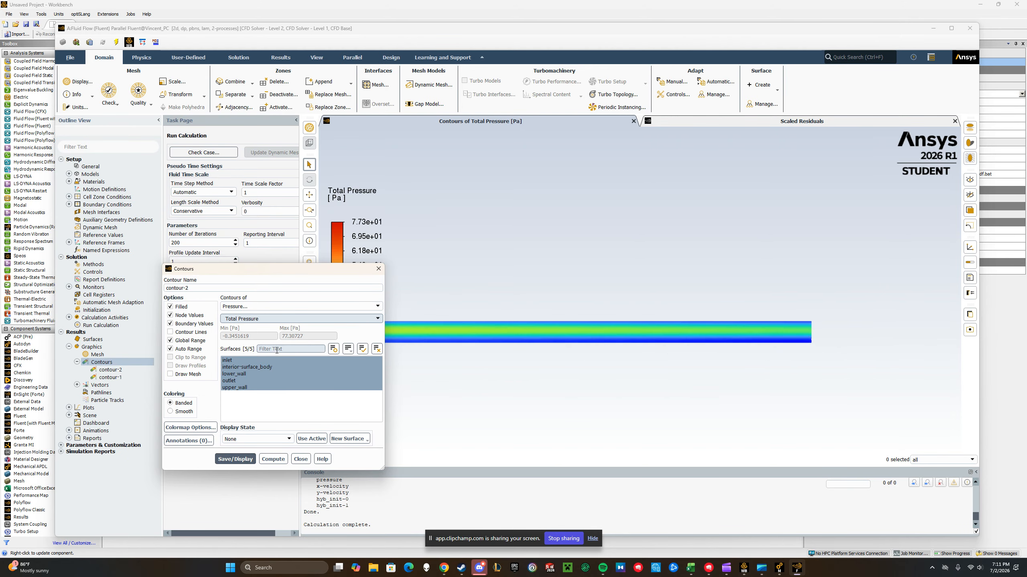
click(300, 460)
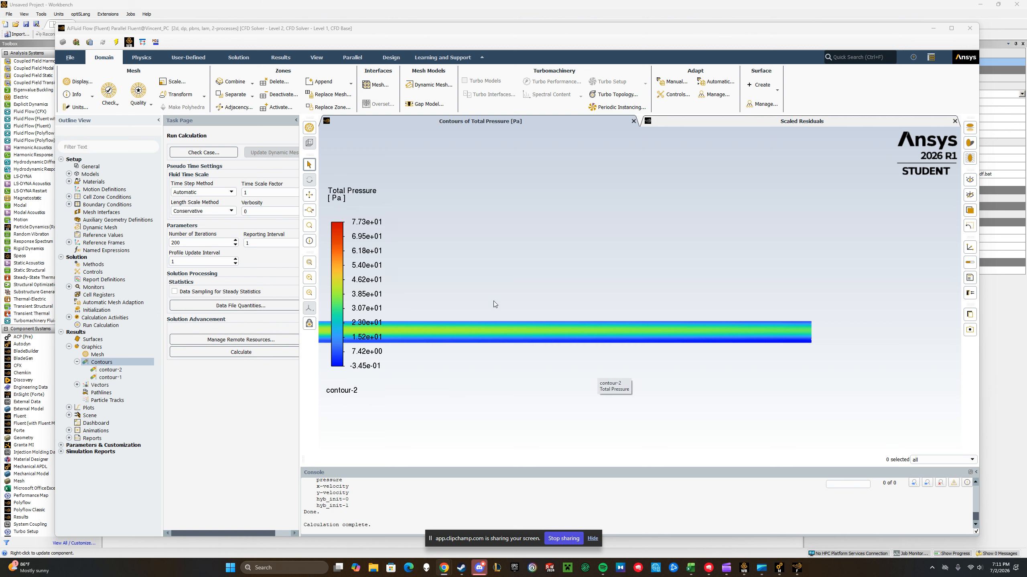
scroll(861, 231, down, 1)
scroll(930, 319, down, 5)
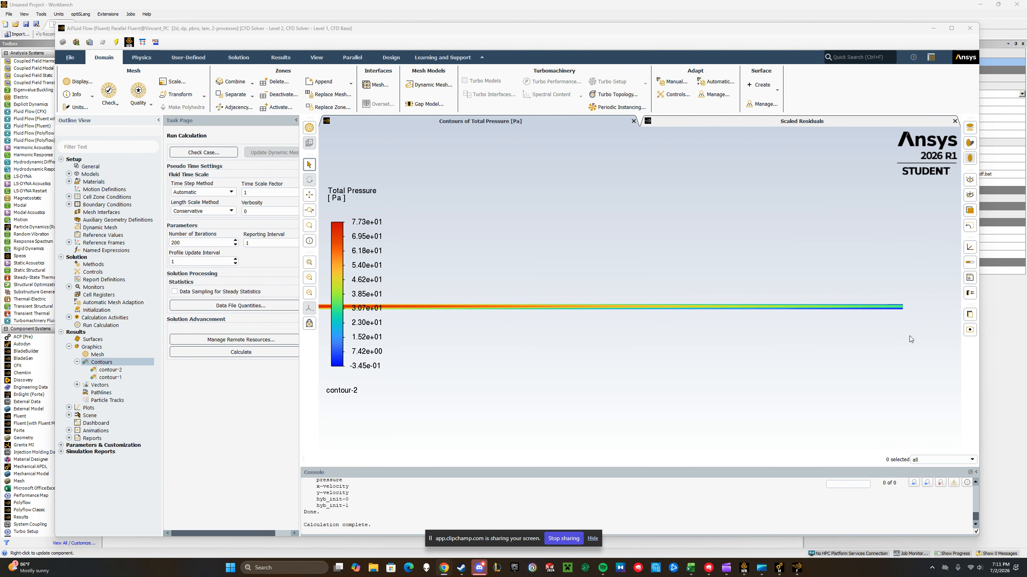
scroll(674, 336, up, 1)
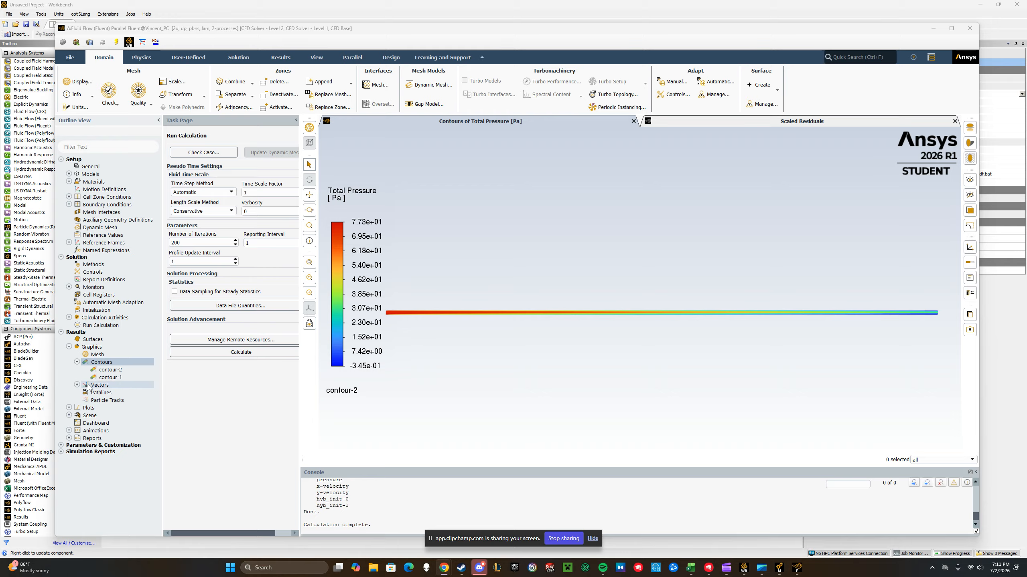
Start a new solution XY plot and, from it, a new line surface named midpoint
click(76, 362)
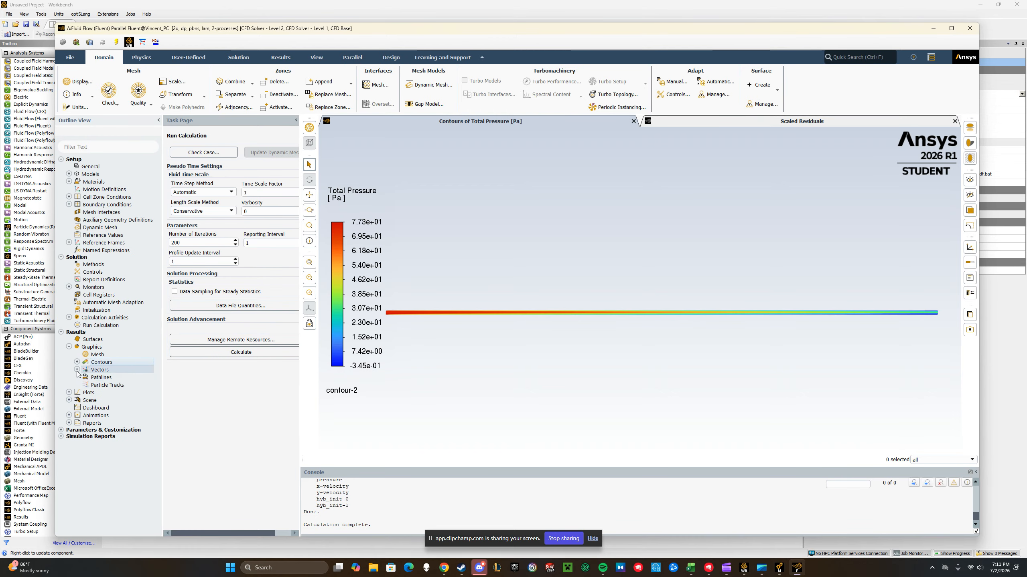
click(68, 392)
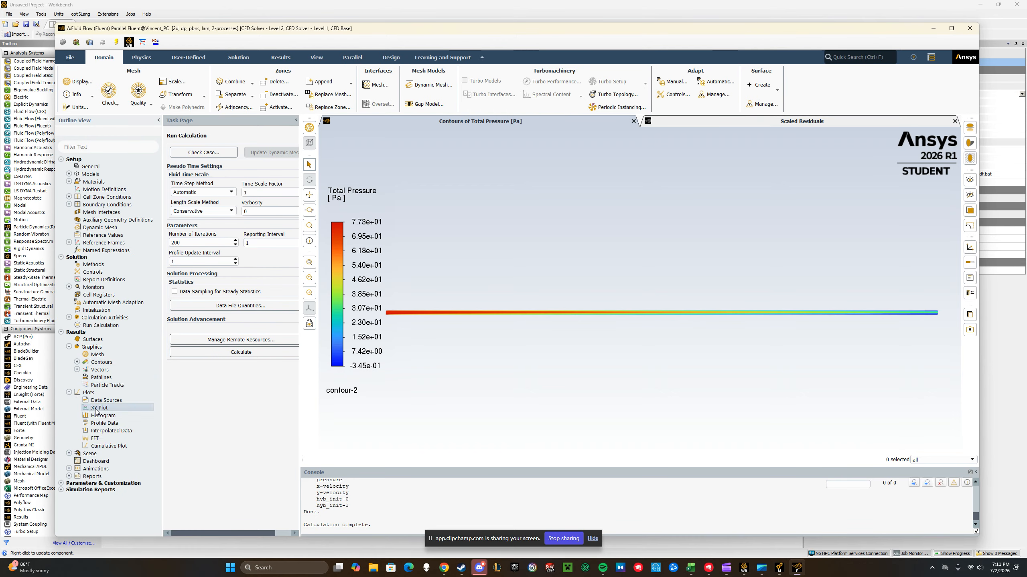
double_click(95, 409)
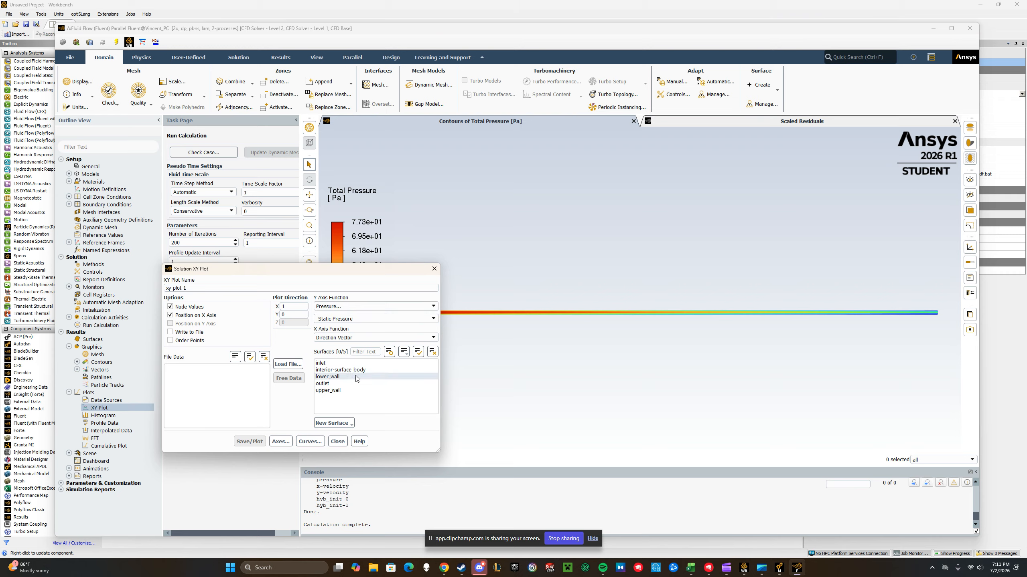
click(340, 422)
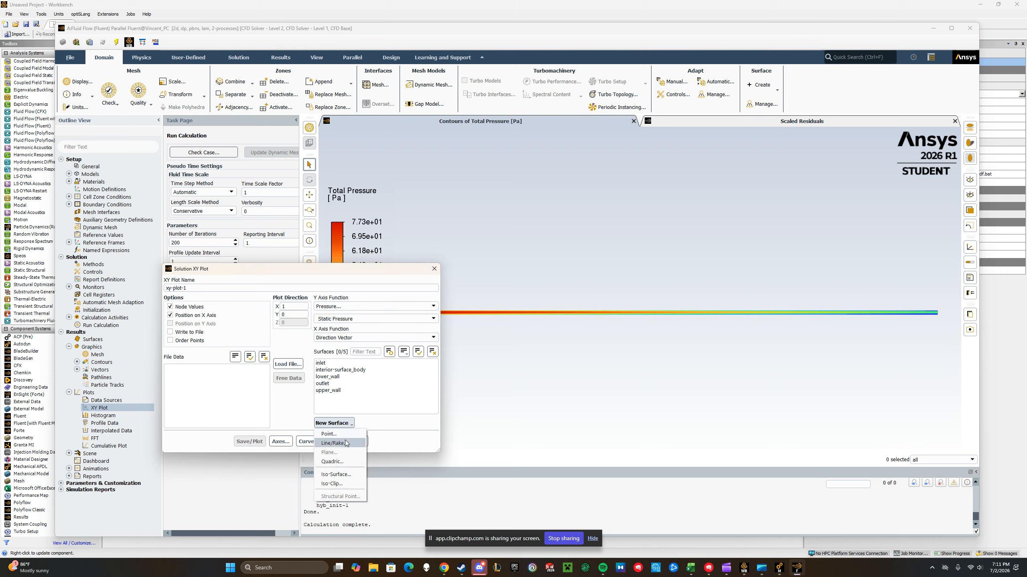
click(339, 443)
drag(255, 274, 590, 304)
click(544, 320)
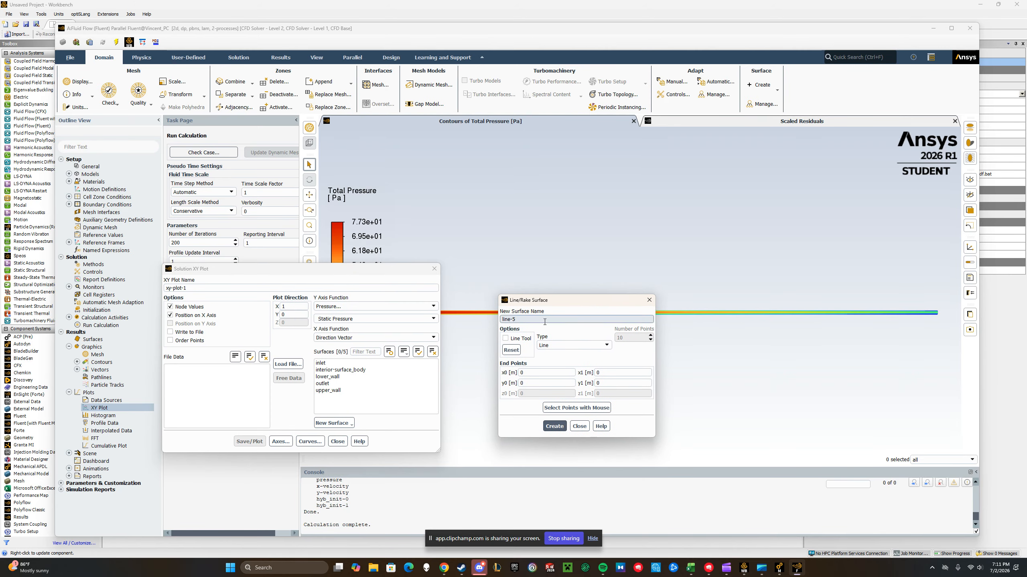
key(BackSpace)
key(BackSpace)
key(BackSpace)
key(BackSpace)
key(BackSpace)
key(BackSpace)
text(midpoint)
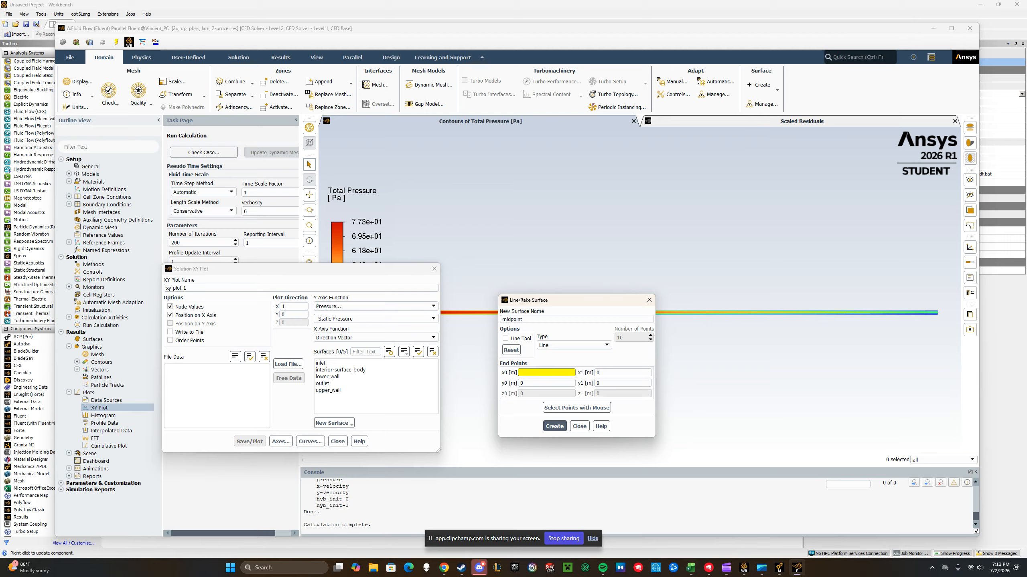
Create the midpoint line across the channel with x0 and x1 at 0.225 m and y1 at 0.003 m
text(.225)
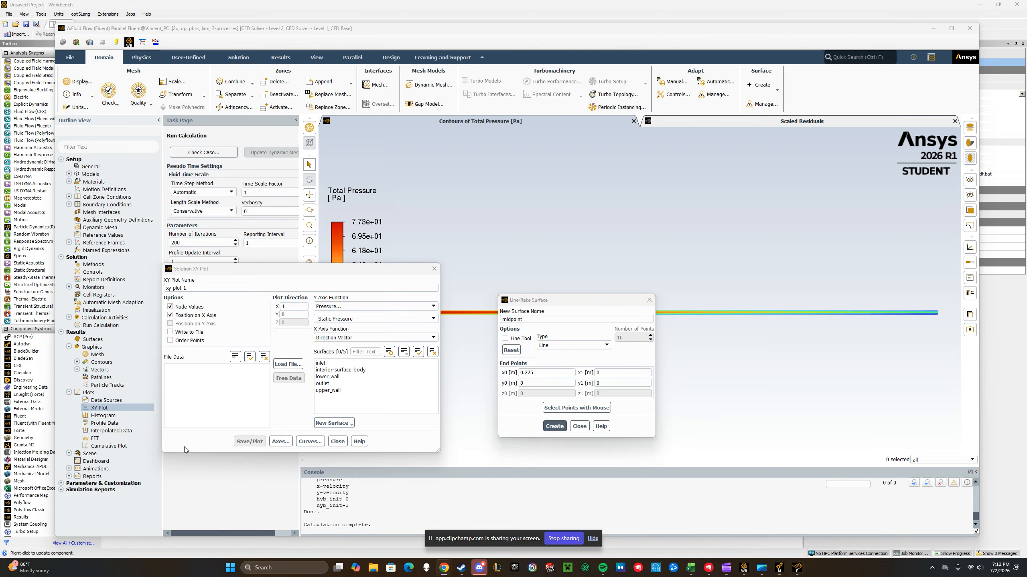
click(627, 371)
text(.225)
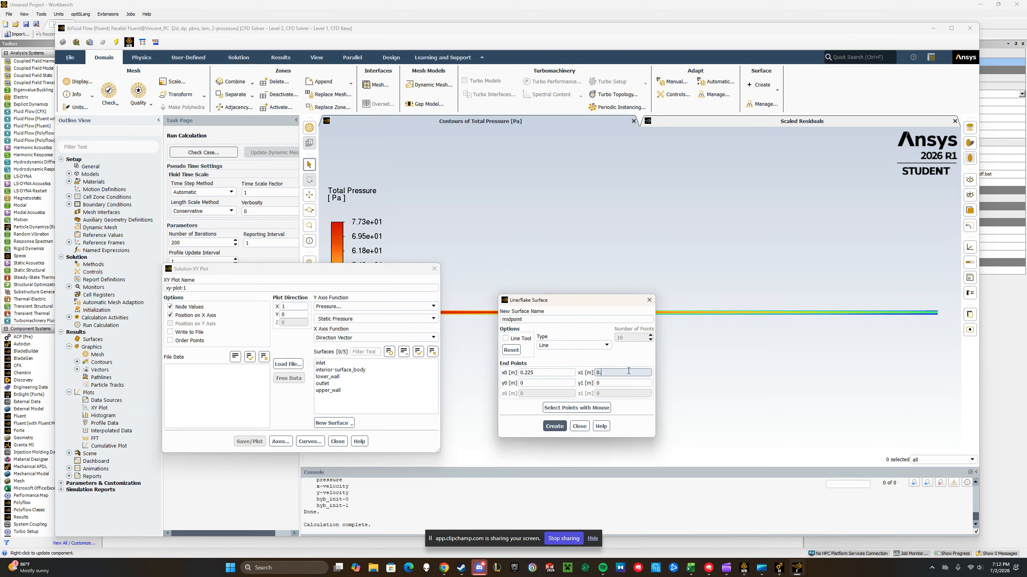
click(622, 384)
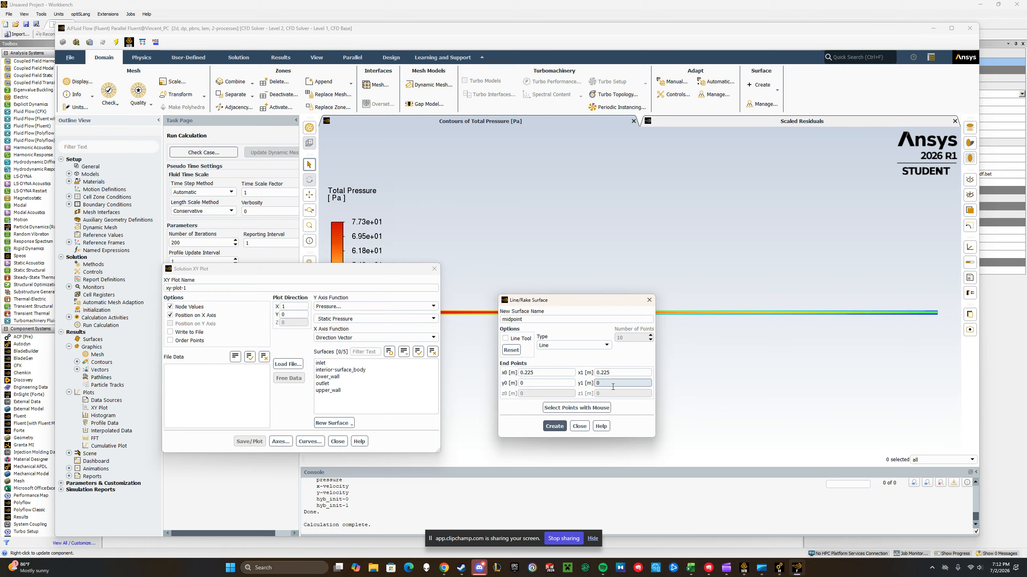
text(.003)
click(554, 427)
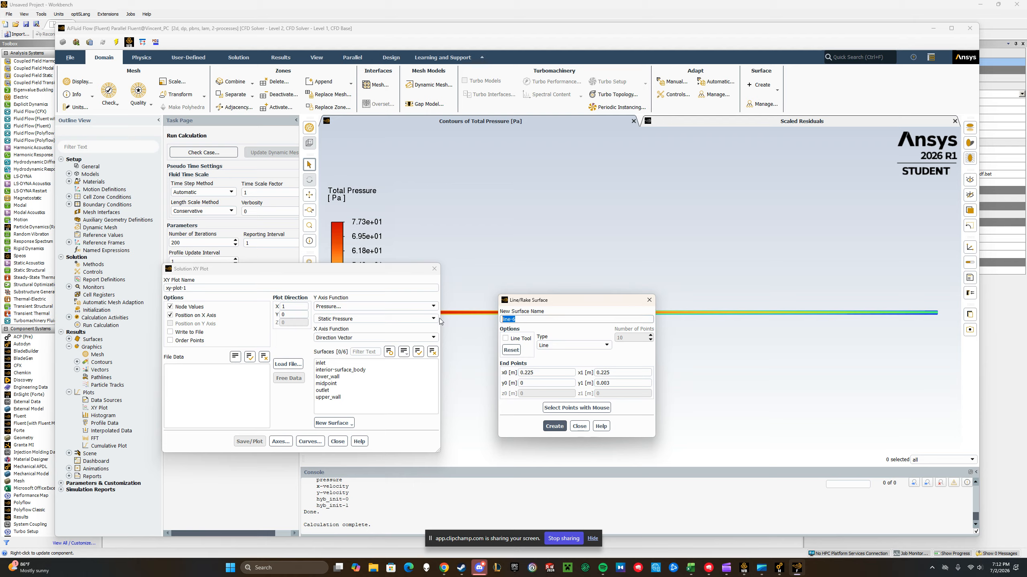
Create a second line surface named endpoint with x0 and x1 at 0.445 m, and finish adding line surfaces
text(endpoint)
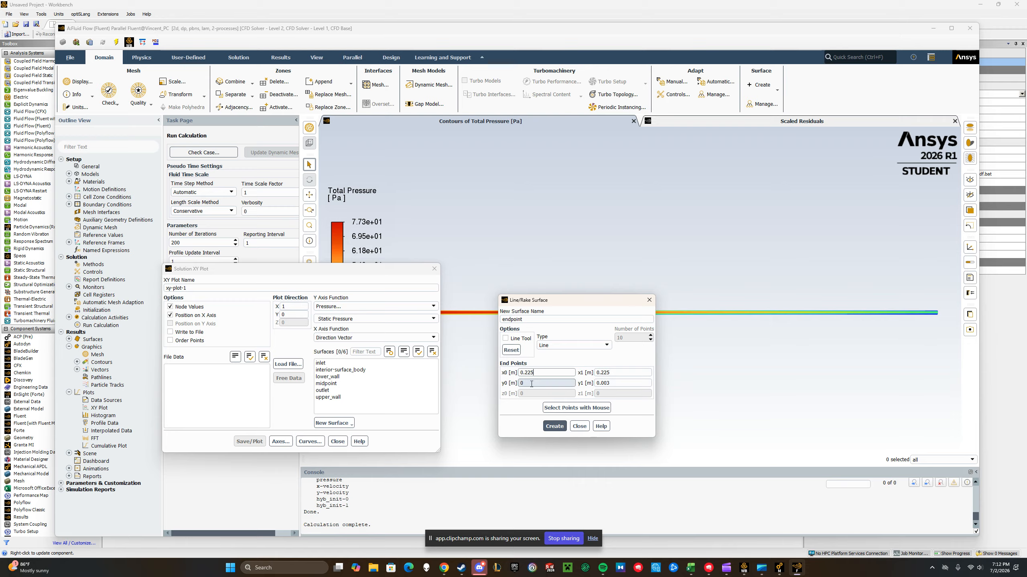
click(547, 371)
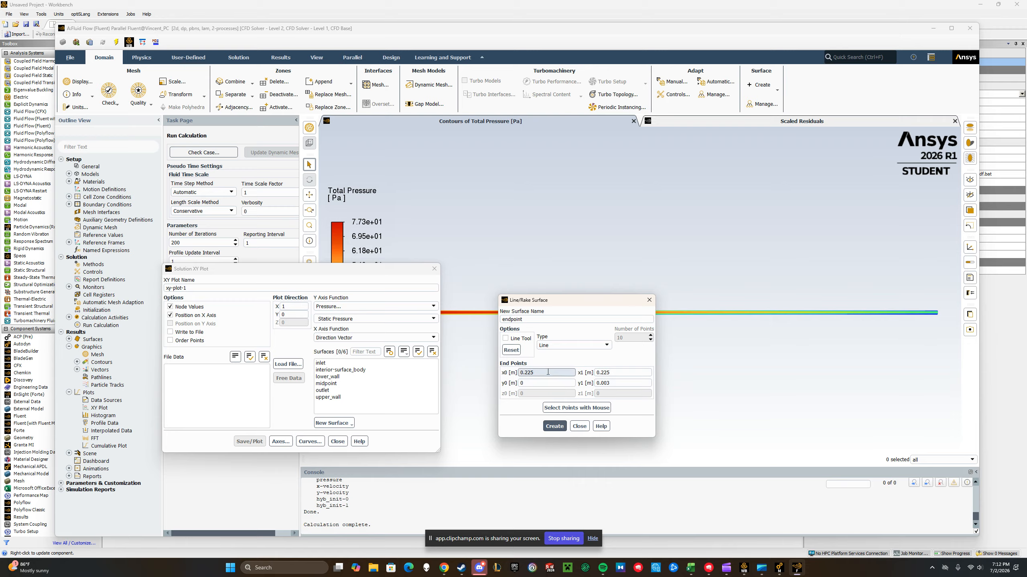
key(BackSpace)
key(BackSpace)
drag(612, 372, 599, 373)
text(45)
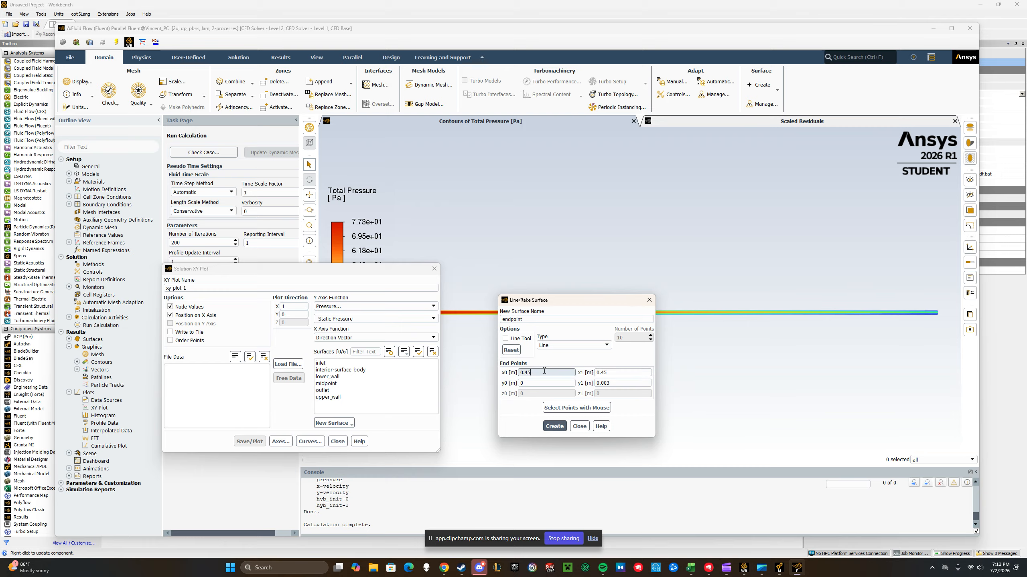
text(4)
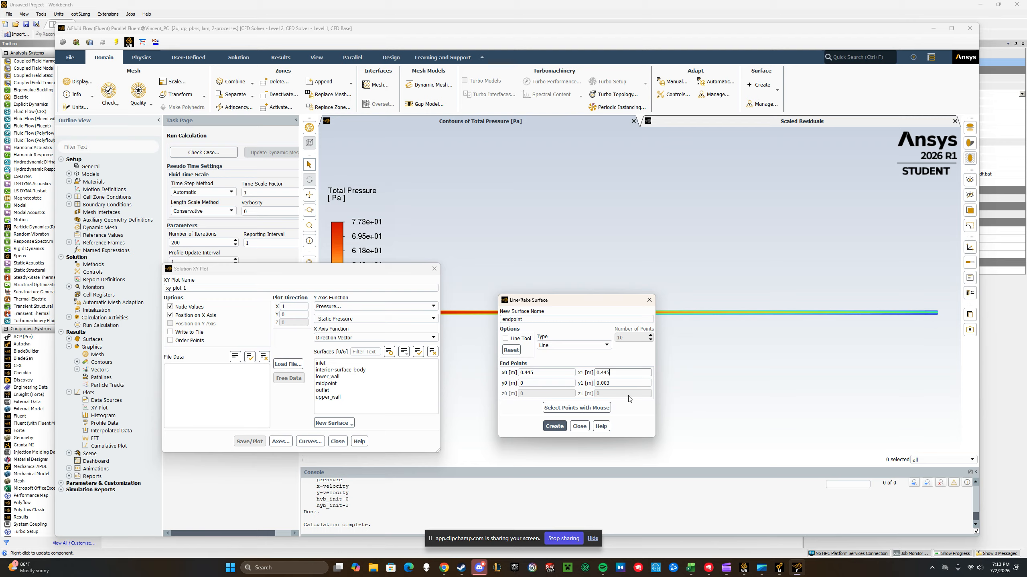
click(553, 427)
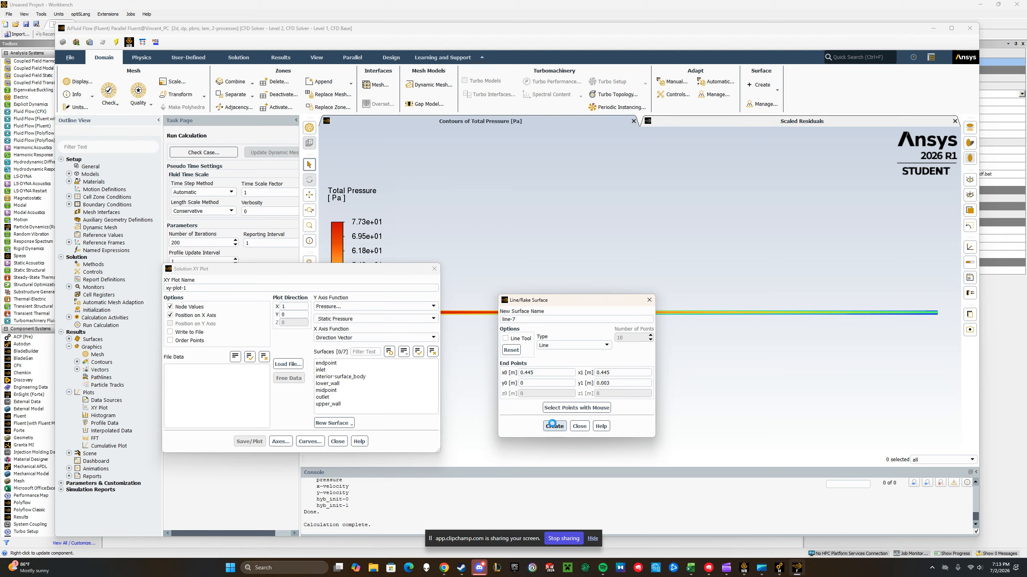
click(579, 427)
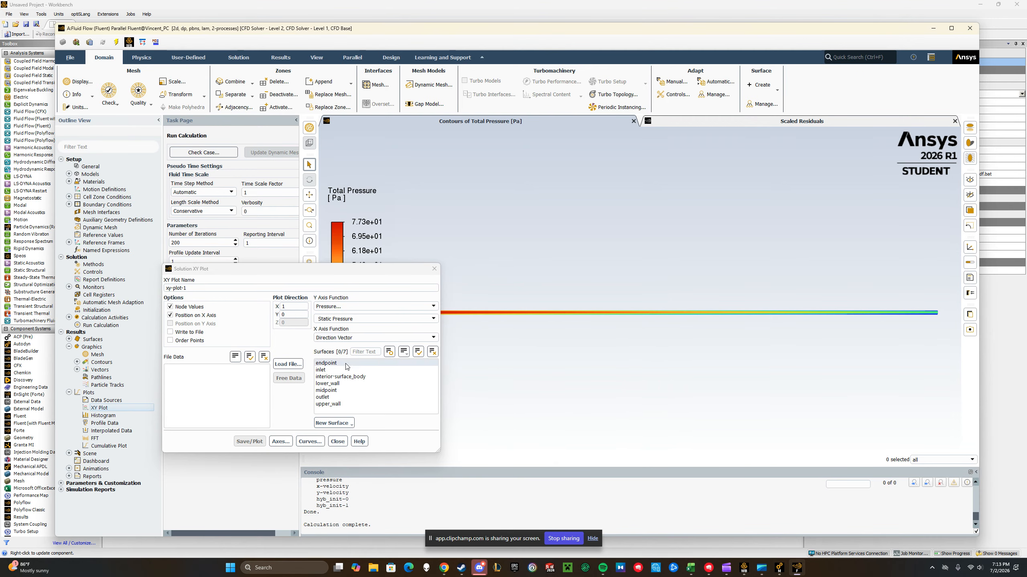
Plot velocity magnitude on the X axis against position on the Y axis for all seven surfaces
click(377, 307)
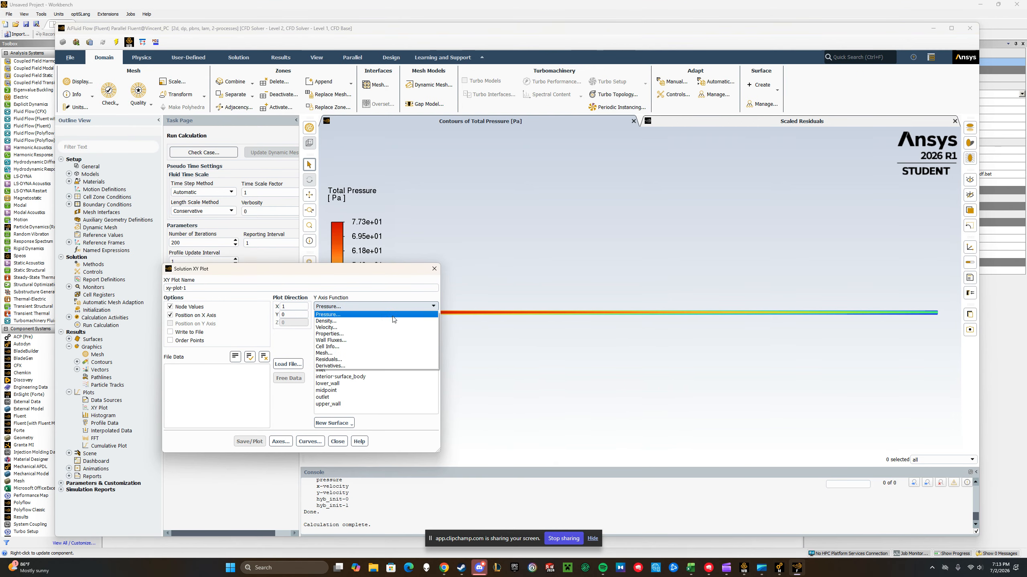
click(372, 324)
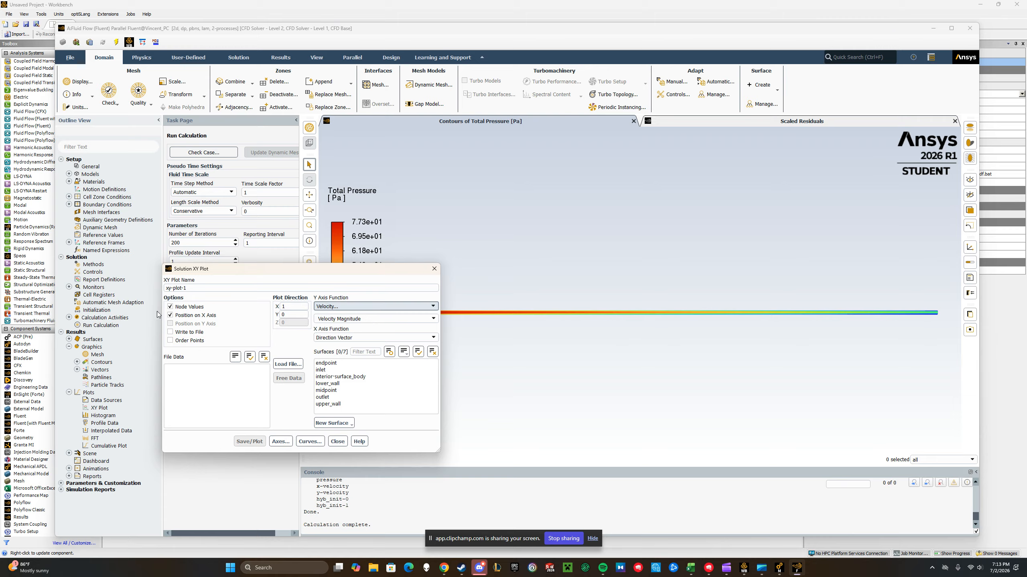
click(170, 324)
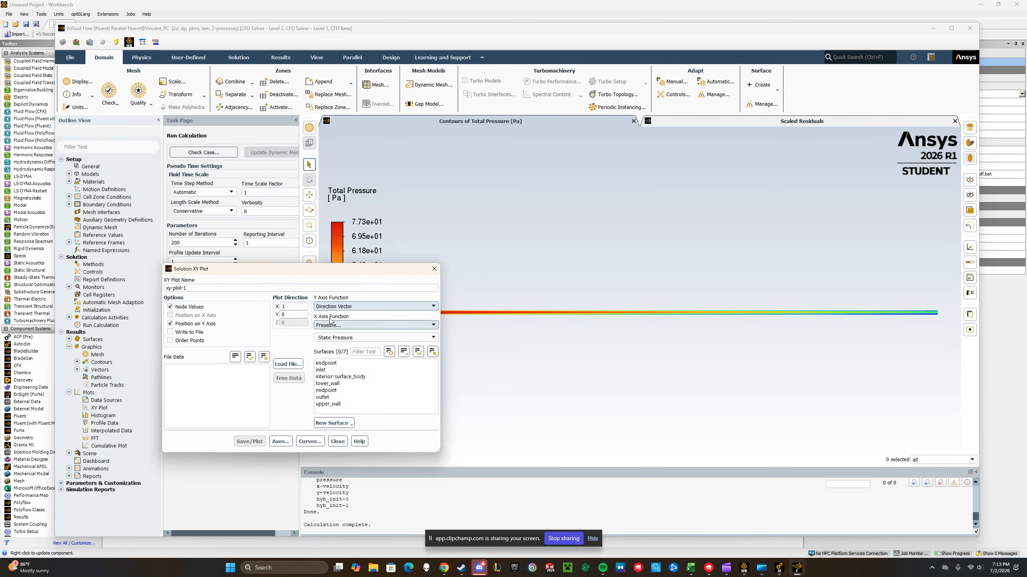
click(423, 324)
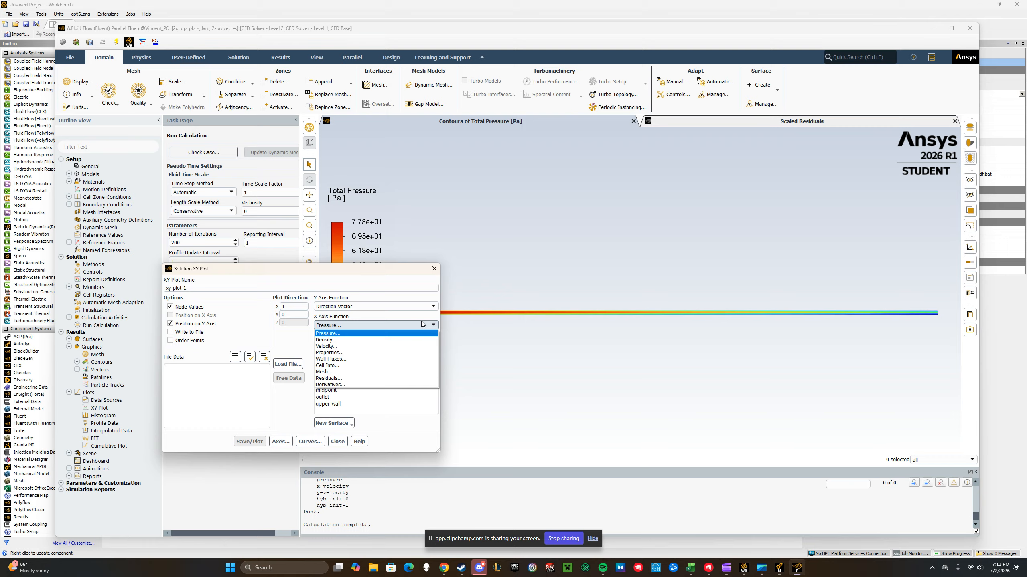
click(356, 346)
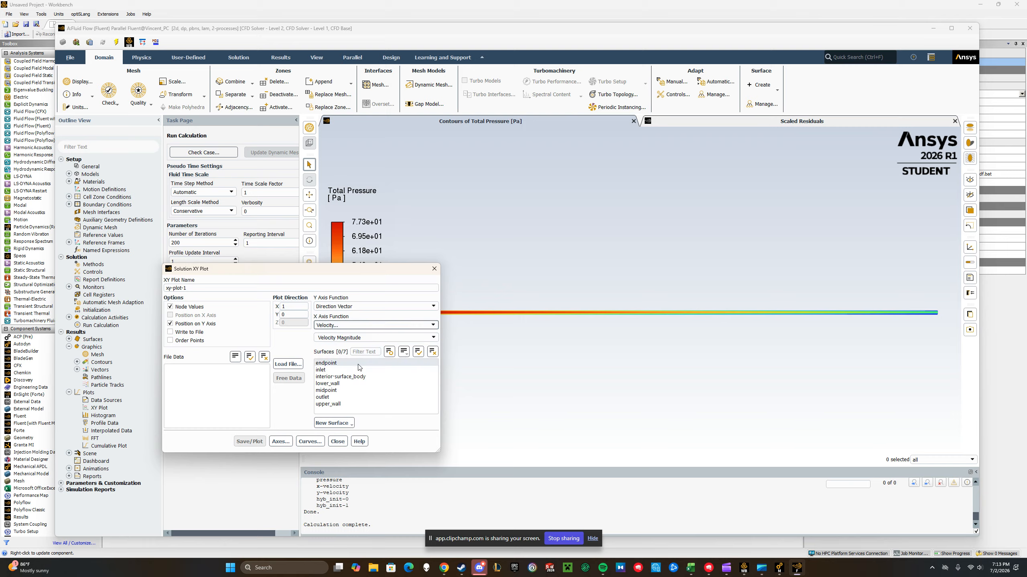
drag(349, 364, 345, 405)
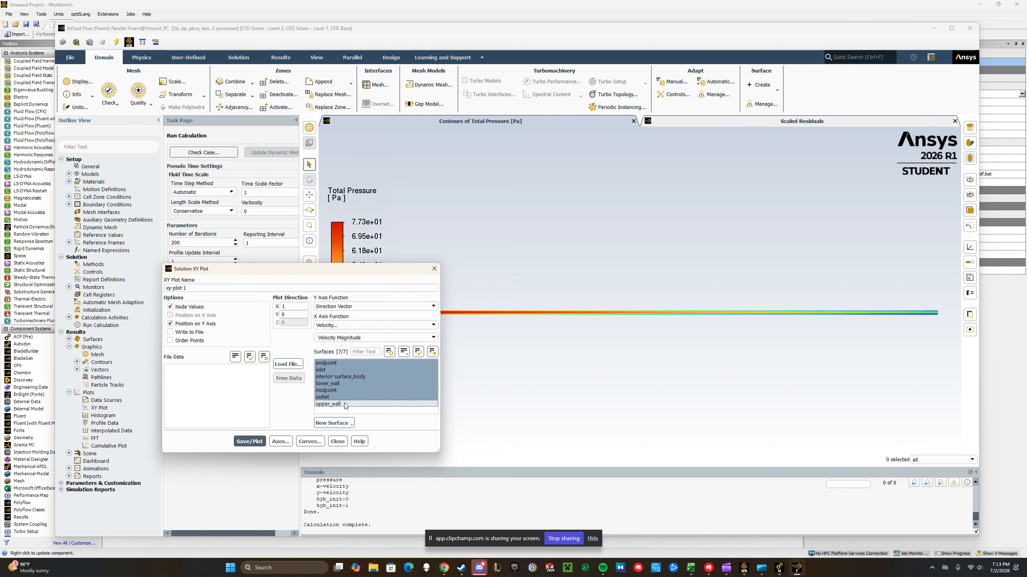
click(260, 443)
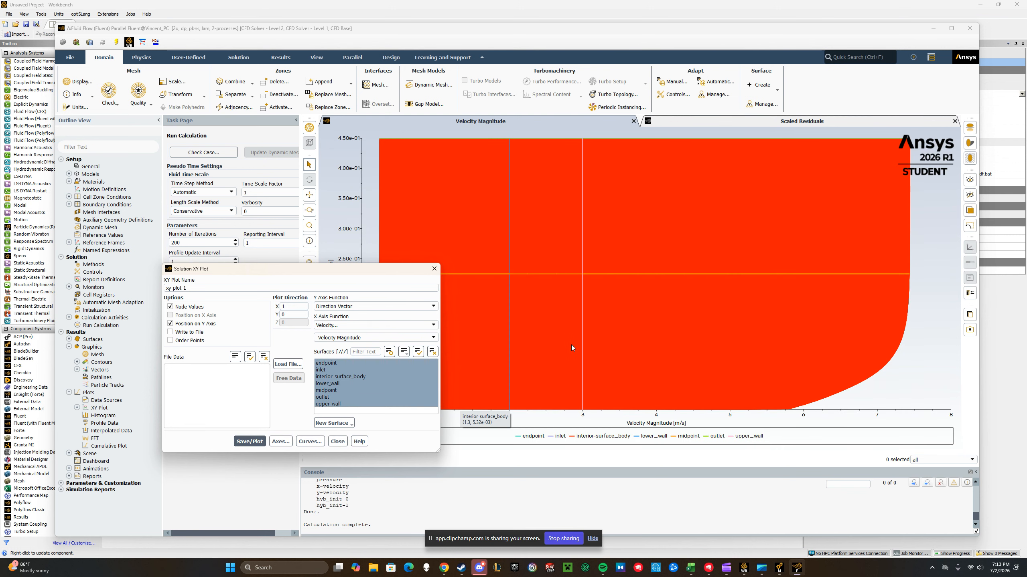
Limit the XY plot to the endpoint and midpoint surfaces and redraw it
ctrl+click(361, 390)
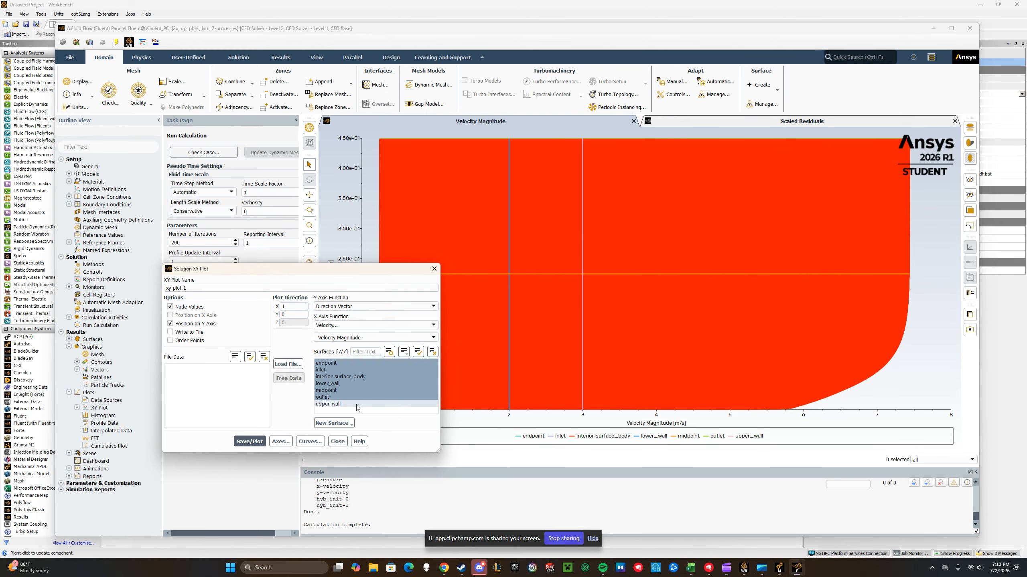
click(357, 405)
click(358, 399)
click(365, 391)
click(367, 384)
click(369, 377)
click(374, 370)
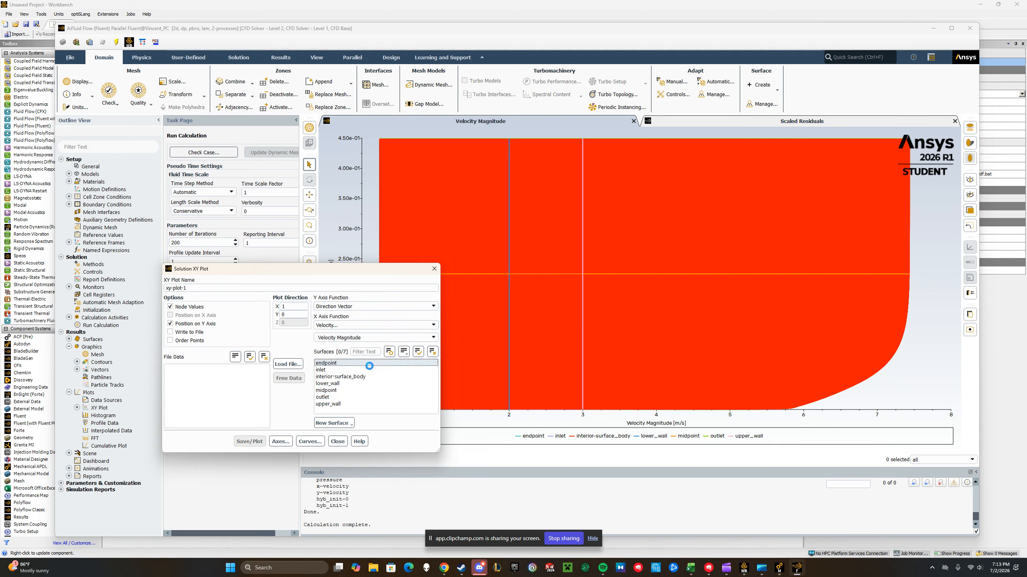
shift+click(358, 390)
click(352, 384)
click(353, 377)
click(355, 370)
click(249, 441)
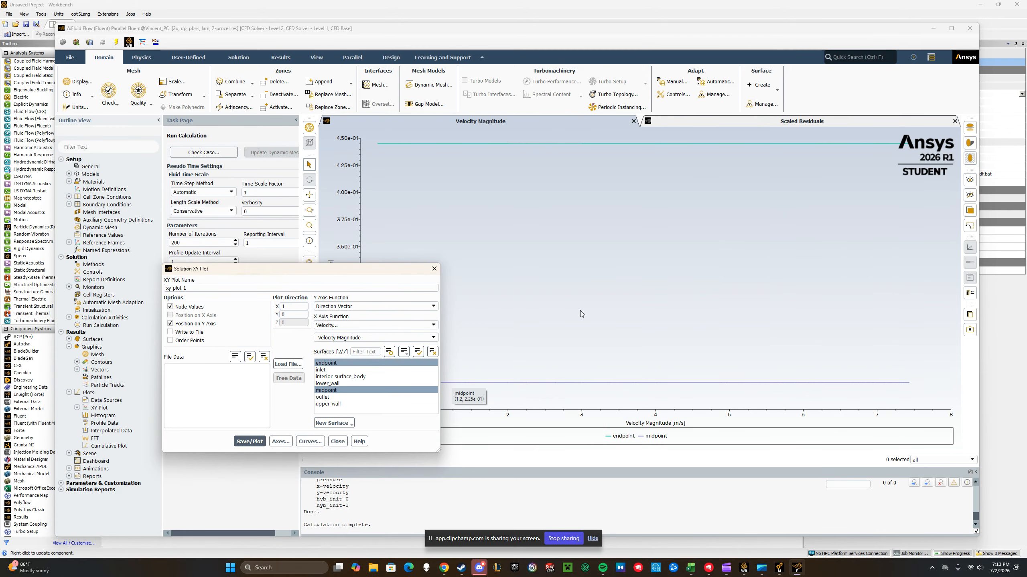
Change the plot direction to X 0 and Y 1, and replot velocity magnitude for the two line surfaces
scroll(620, 345, down, 5)
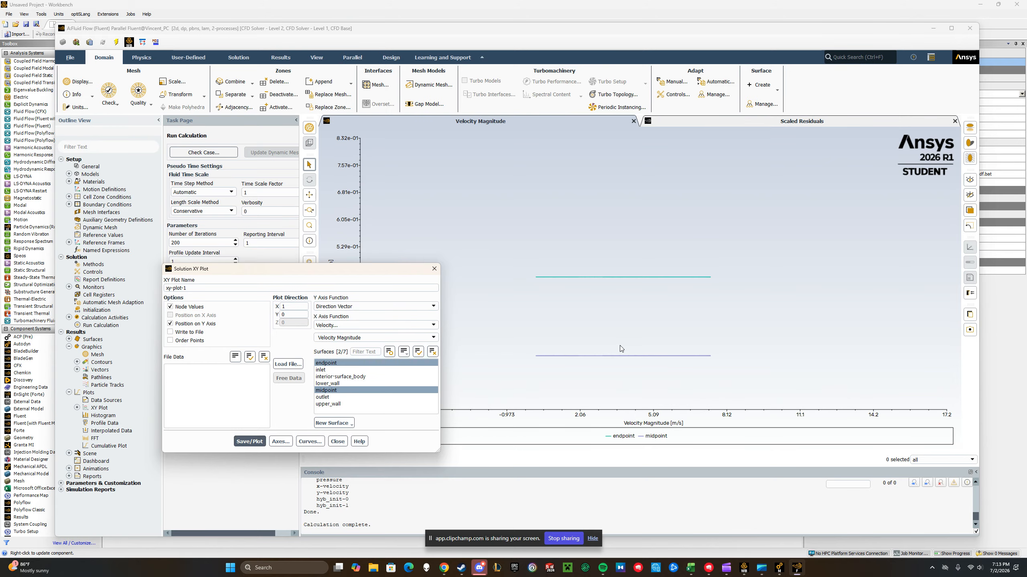
scroll(621, 346, up, 3)
mouse_move(535, 347)
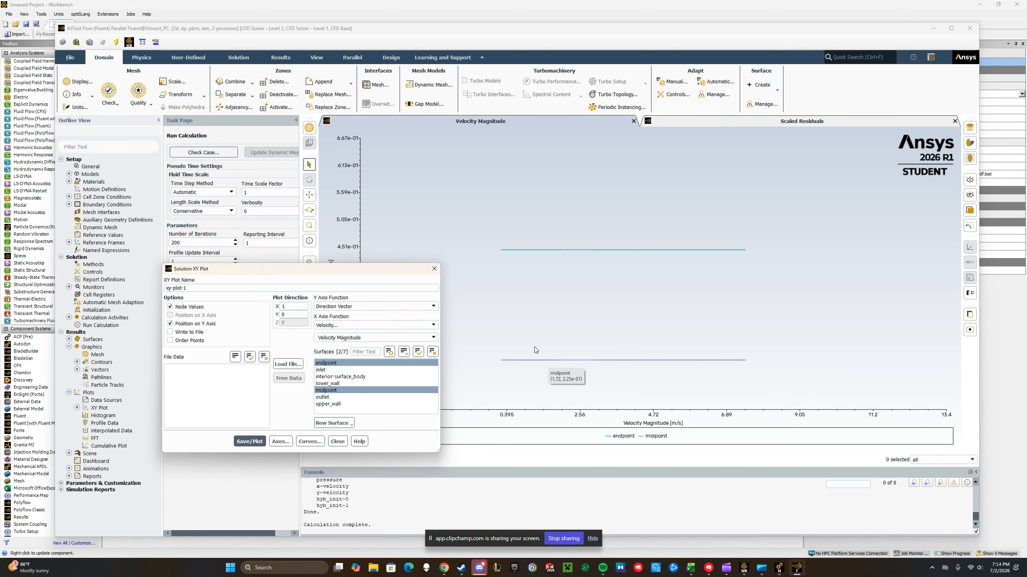
scroll(534, 348, up, 4)
scroll(534, 347, down, 4)
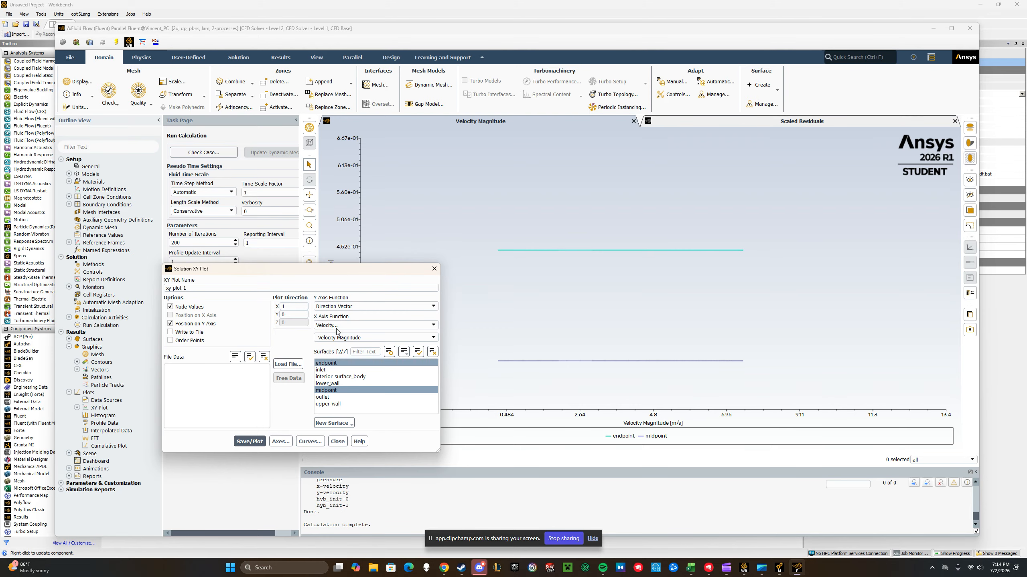
click(305, 313)
click(303, 315)
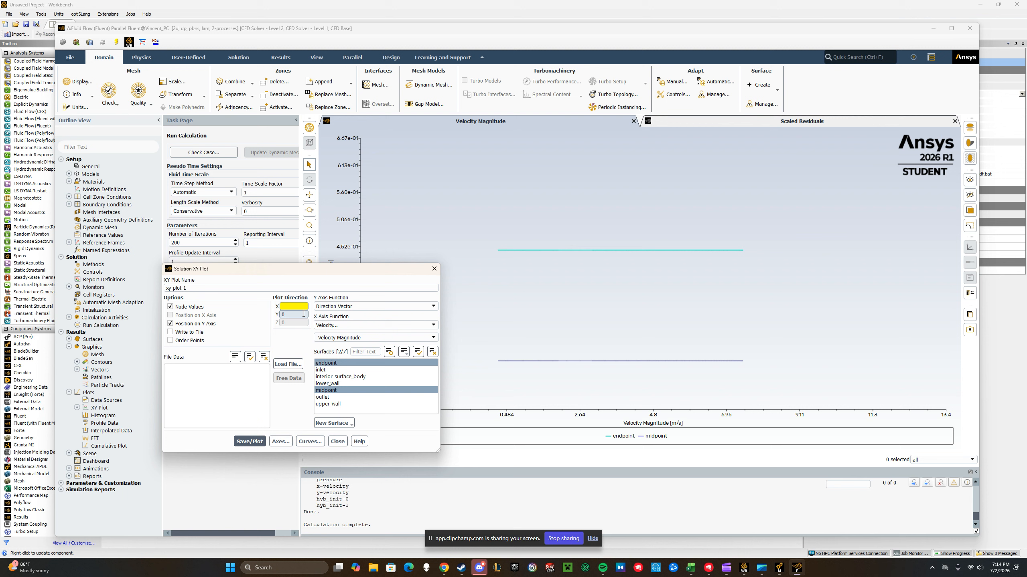
text(1)
click(250, 441)
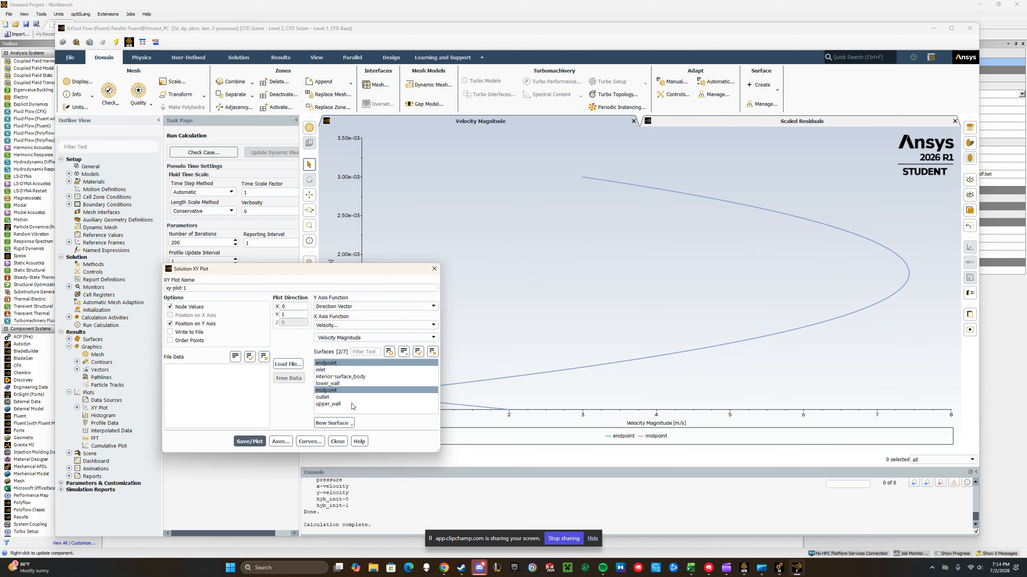
Examine the endpoint and midpoint velocity profiles up close, including near both walls, and close the XY plot settings
drag(343, 276, 226, 287)
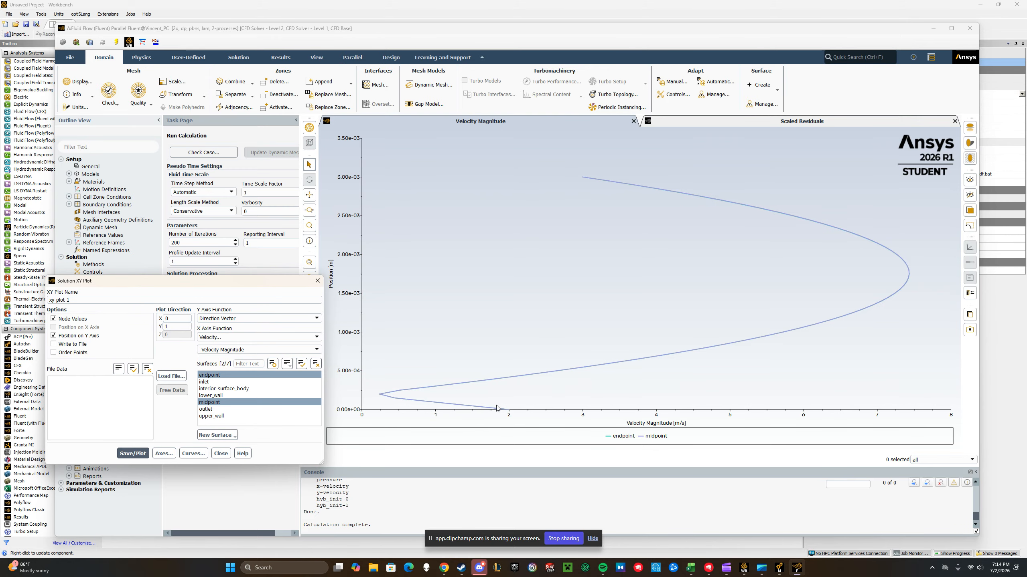
mouse_move(412, 403)
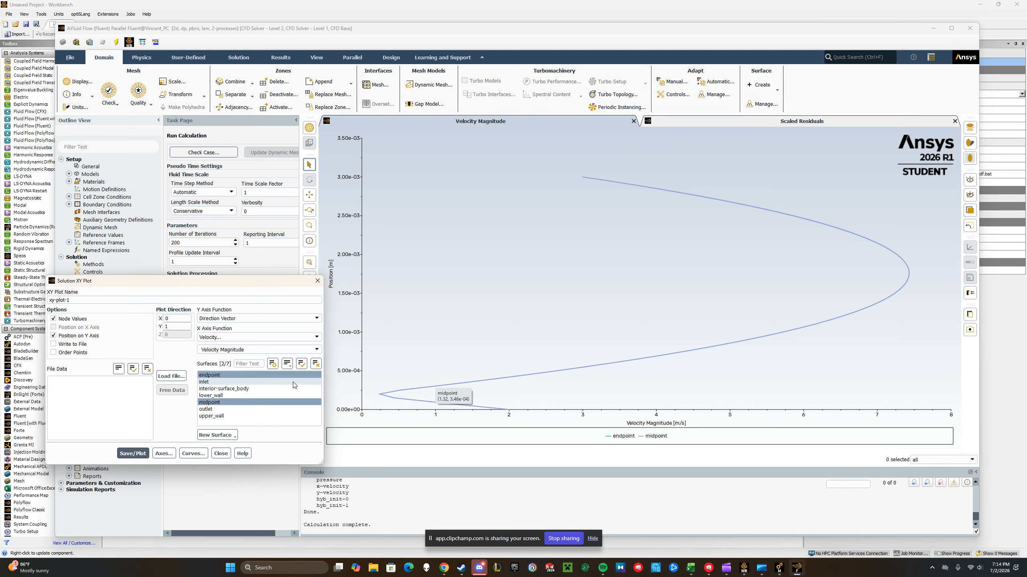
scroll(861, 312, up, 5)
scroll(812, 317, up, 10)
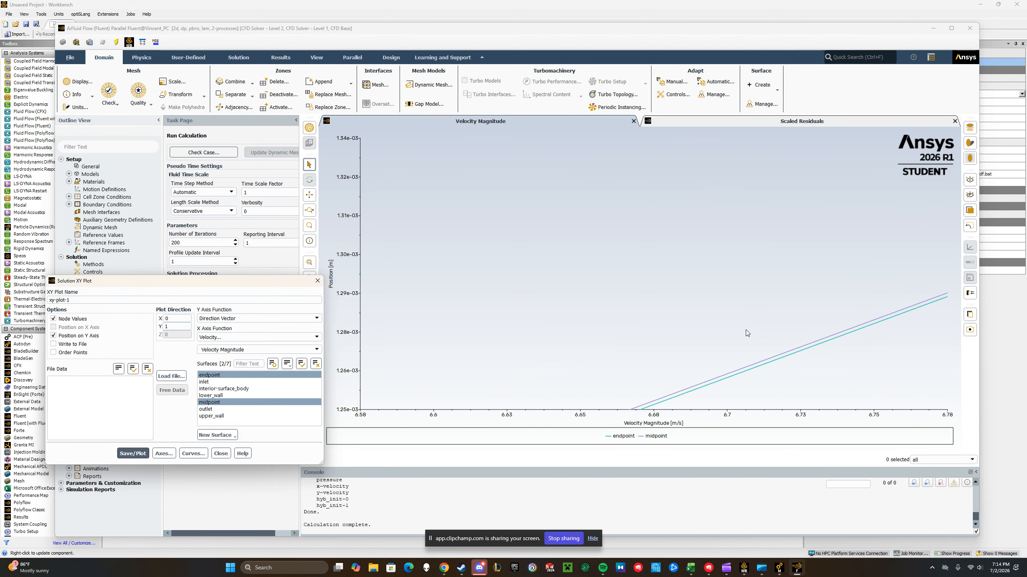
scroll(775, 368, up, 3)
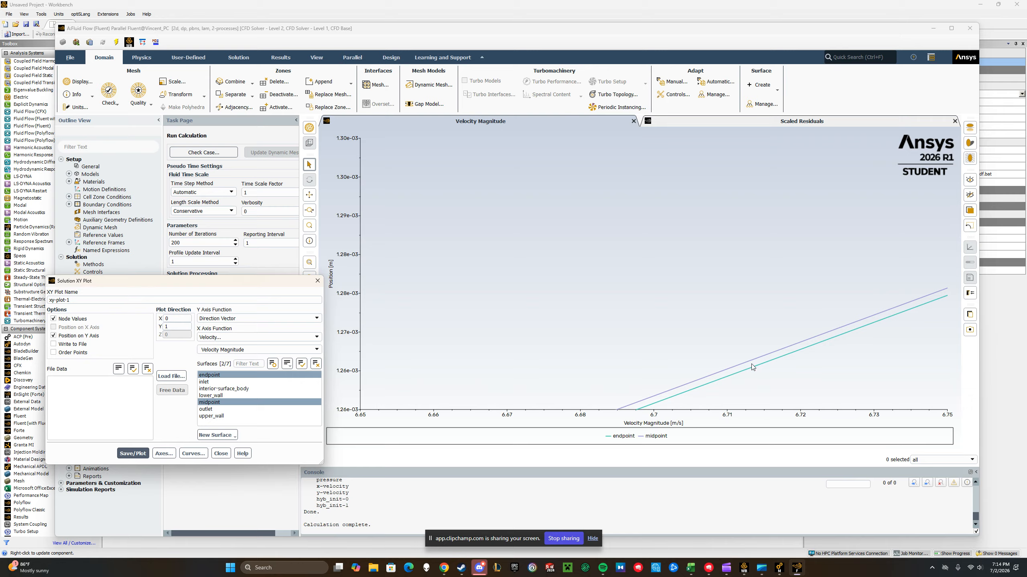
scroll(720, 336, down, 12)
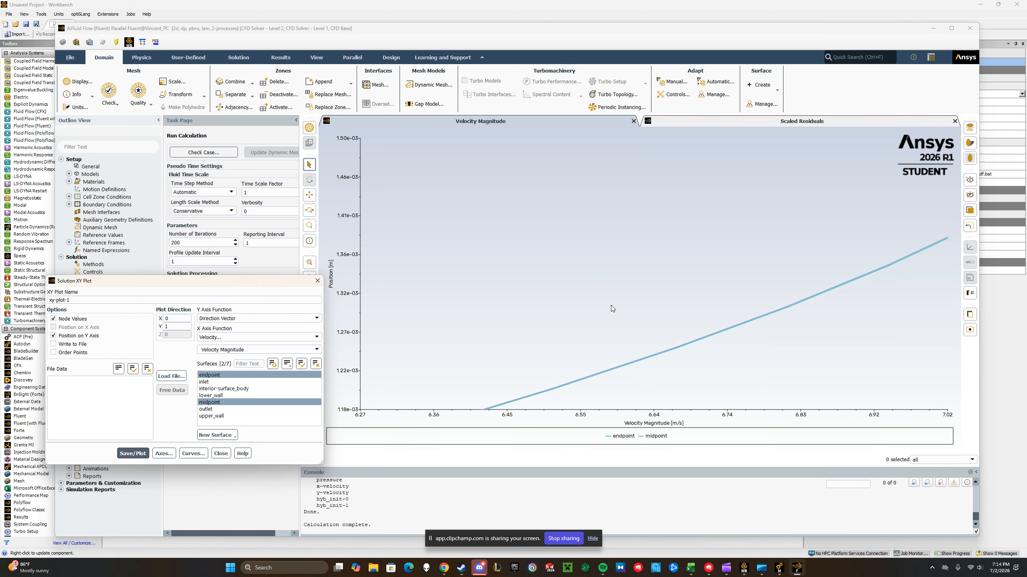
scroll(541, 269, down, 5)
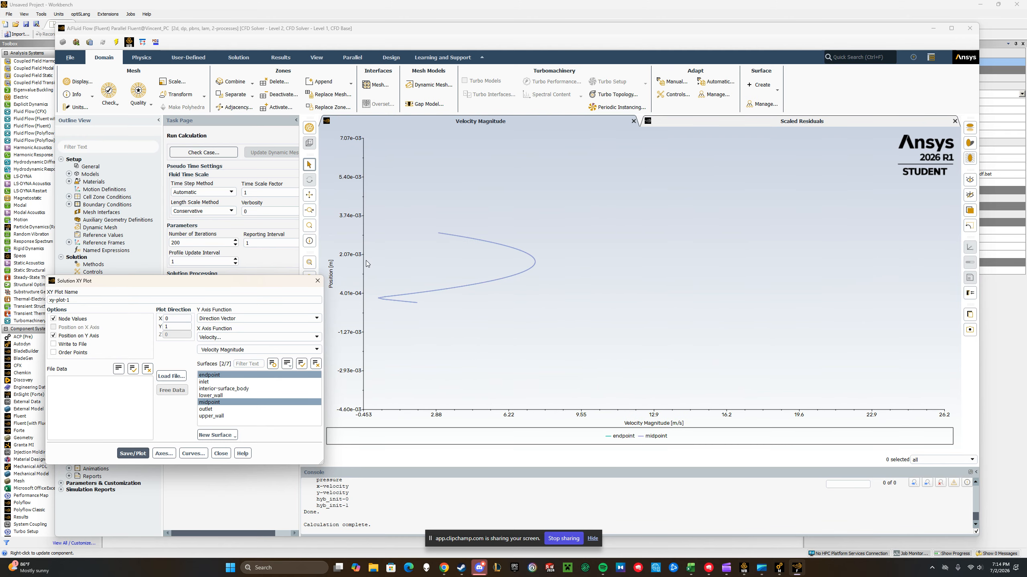
scroll(366, 261, up, 2)
scroll(586, 311, up, 2)
scroll(601, 311, down, 2)
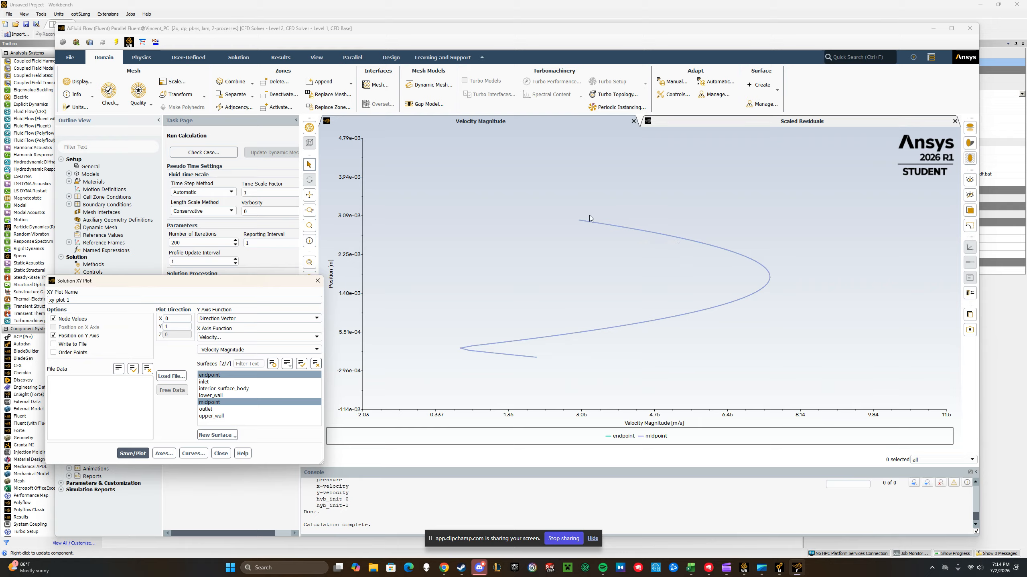
scroll(623, 271, up, 1)
scroll(629, 267, down, 3)
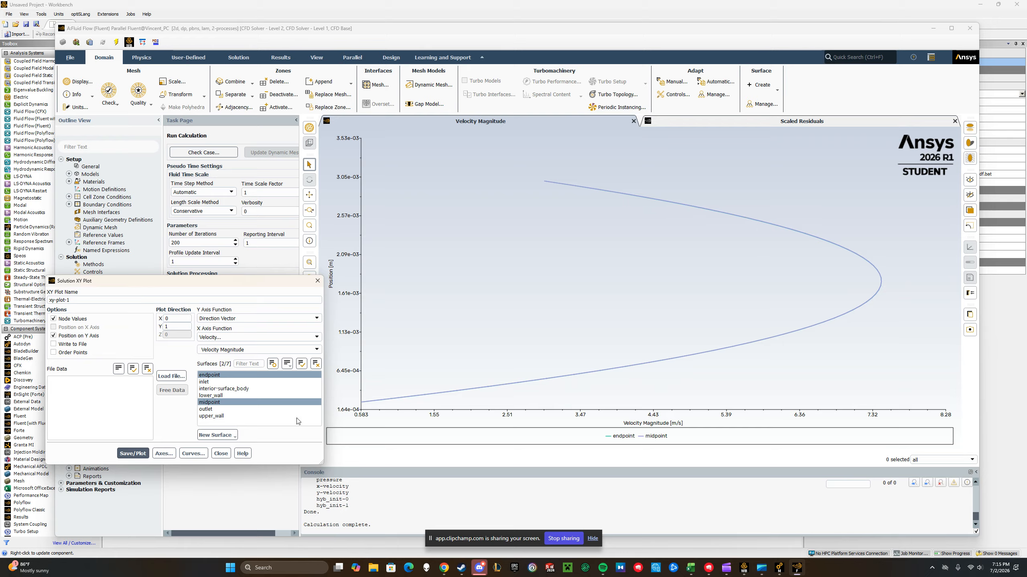
click(221, 454)
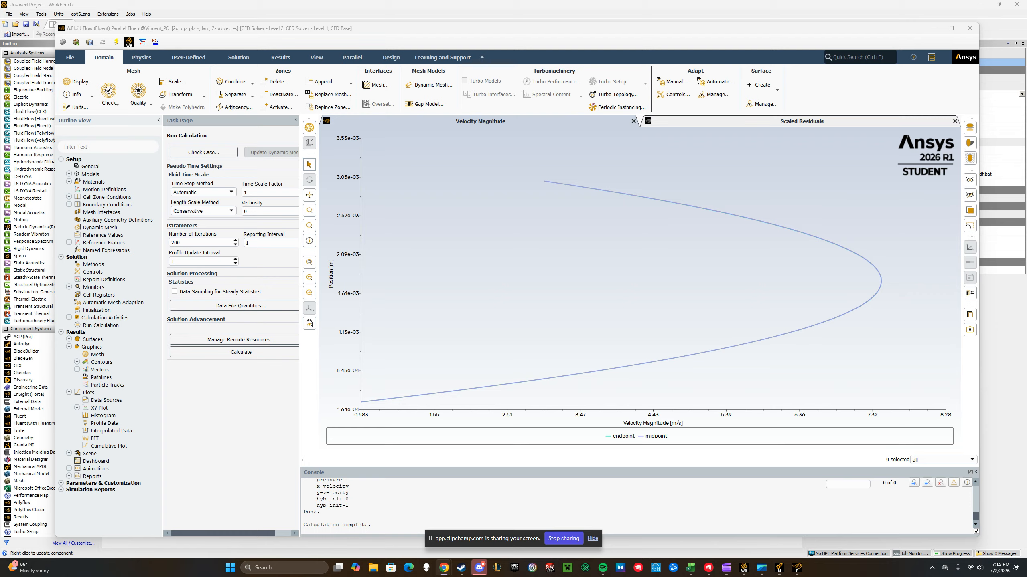
Start a surface integrals report with Vertex Maximum as the report type
click(69, 475)
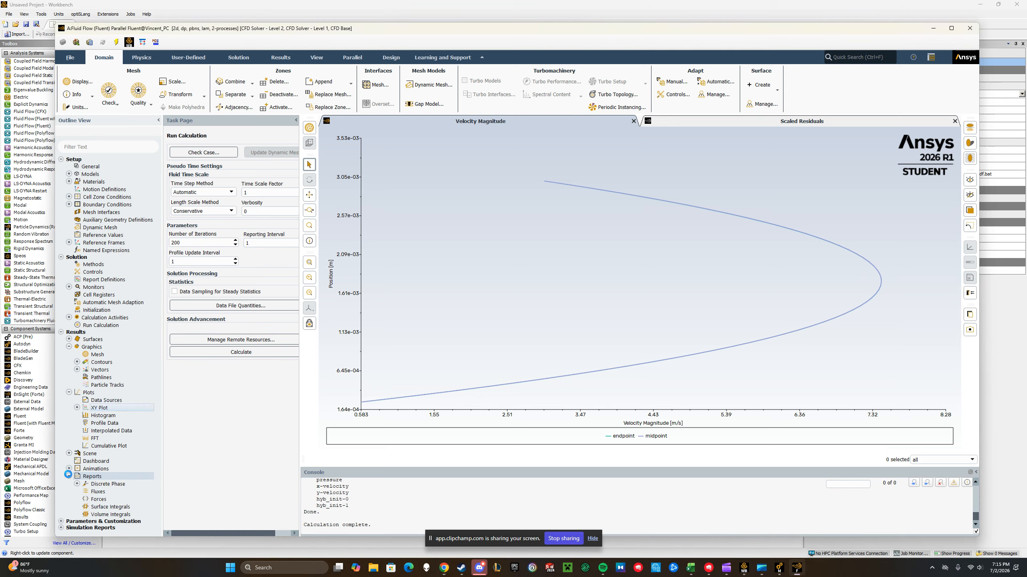
double_click(101, 508)
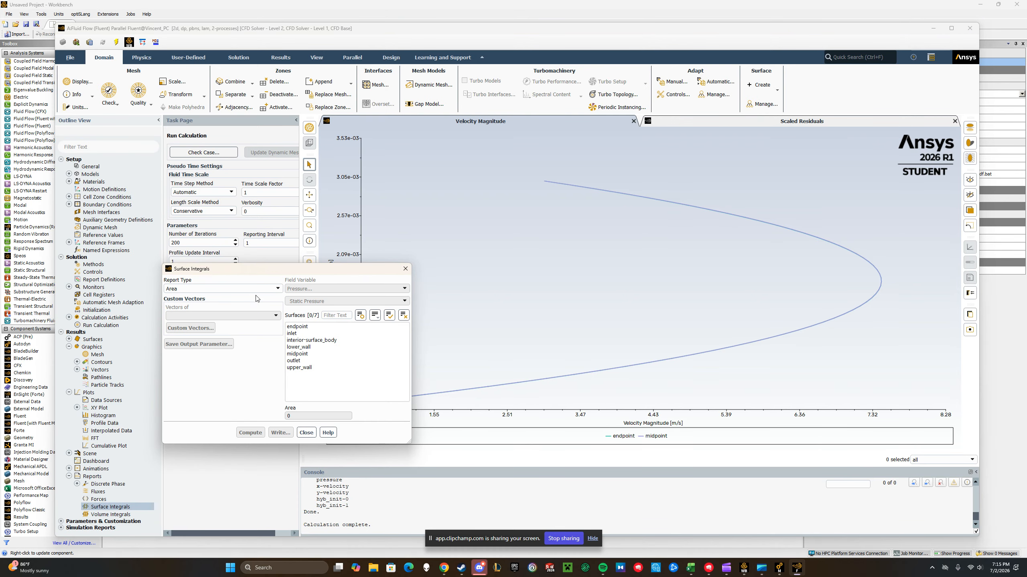
click(254, 290)
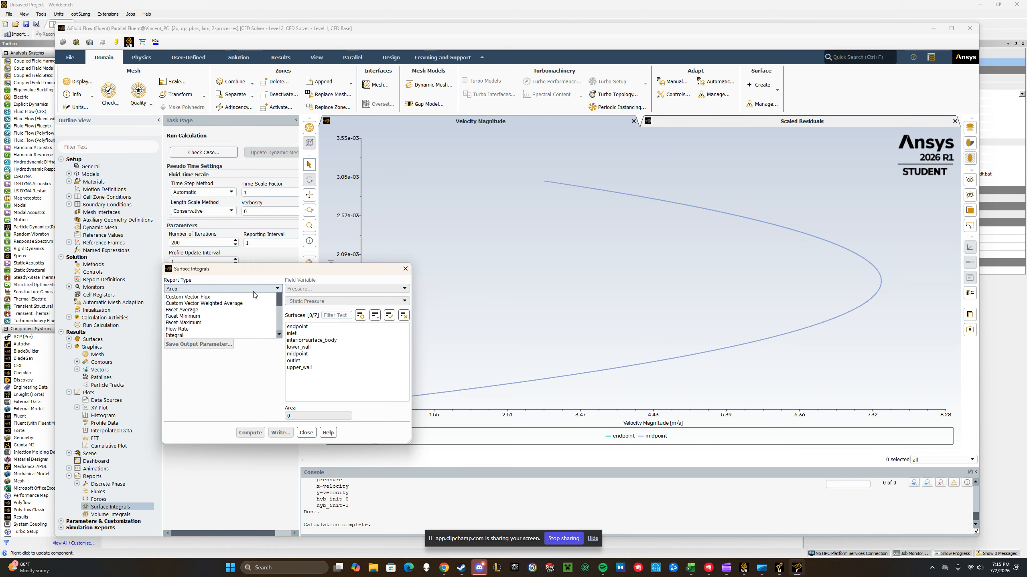
scroll(229, 330, down, 4)
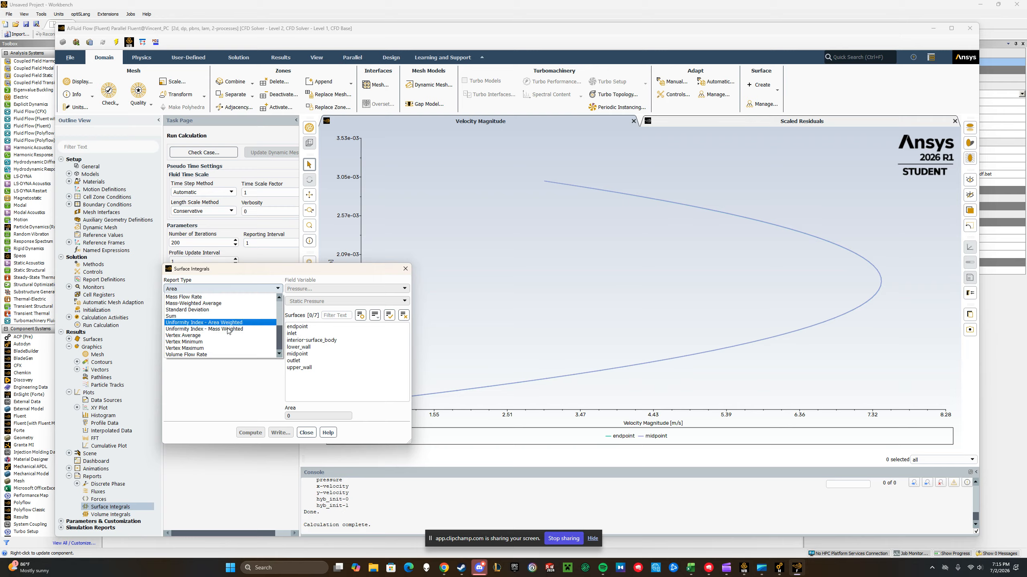
click(207, 348)
Compute the report for velocity magnitude over all surfaces, from endpoint to upper_wall
click(343, 289)
click(342, 310)
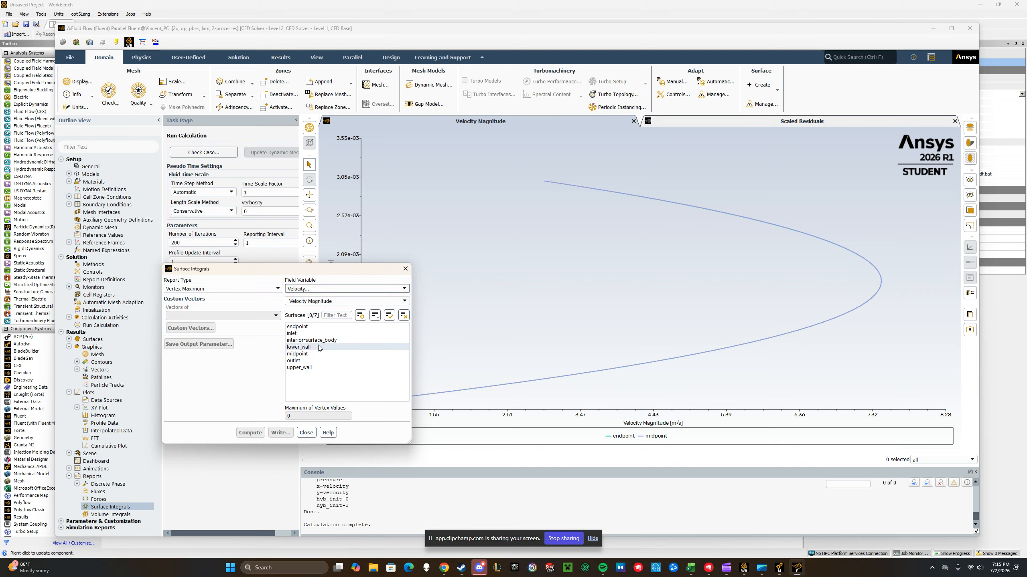
click(307, 326)
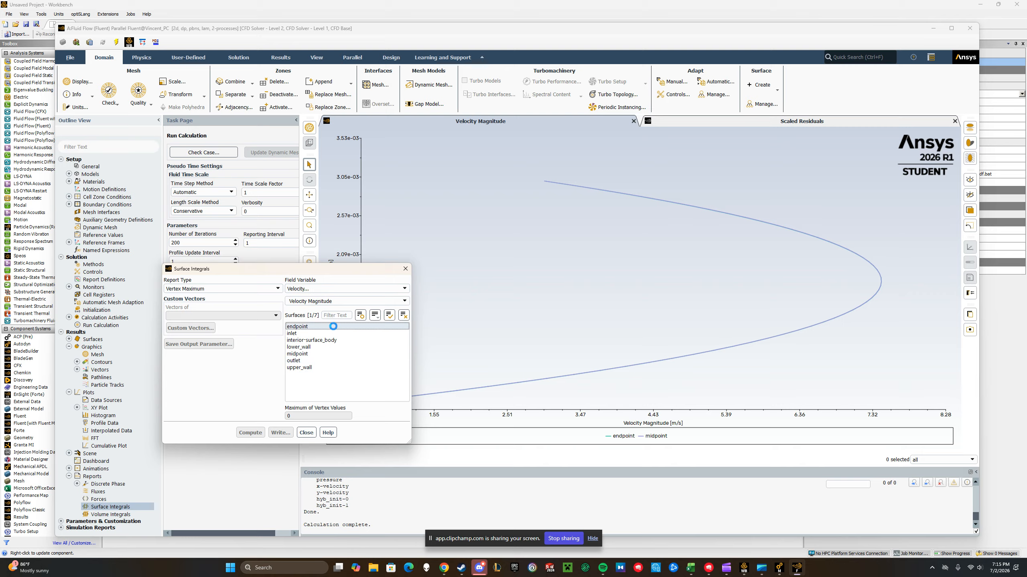
shift+click(319, 367)
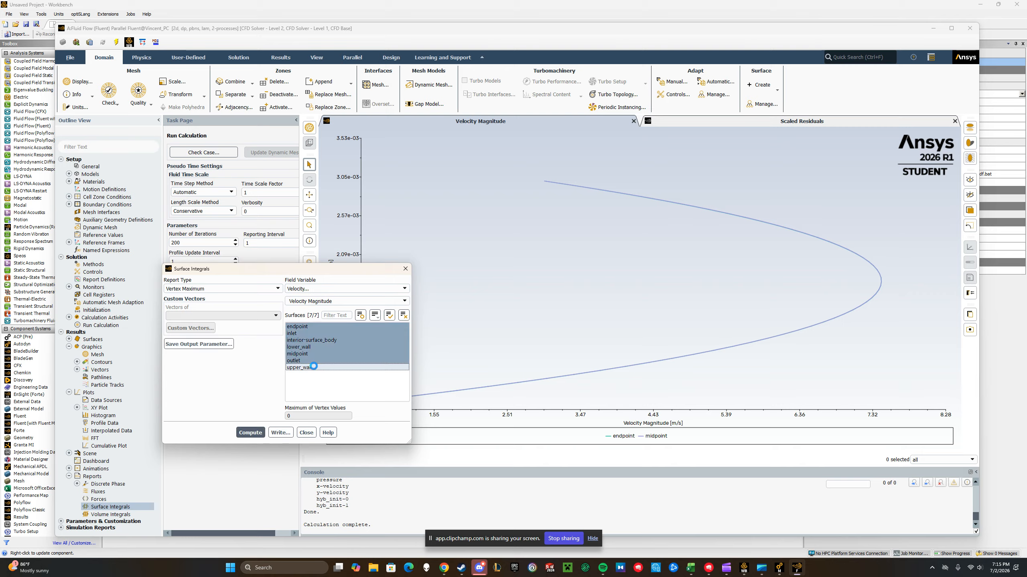
click(248, 437)
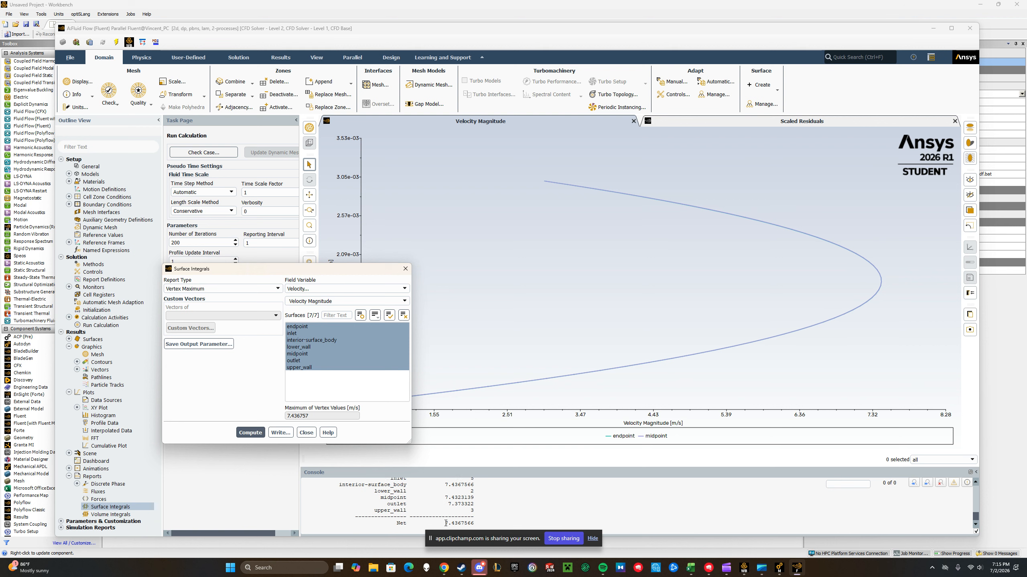
Compare the net maximum velocity reported in the console with the peak of the endpoint and midpoint profiles
double_click(458, 523)
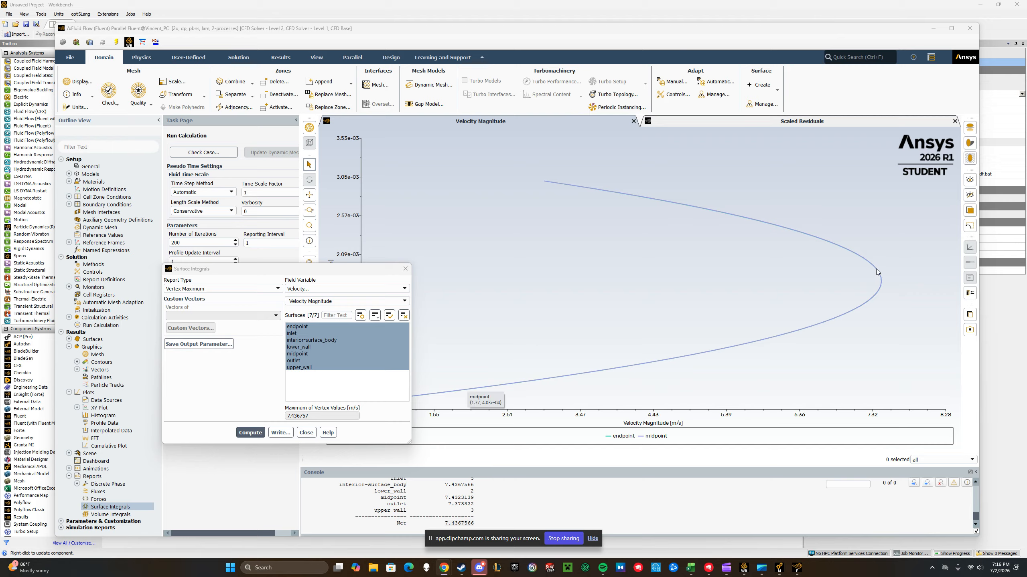
scroll(893, 284, up, 10)
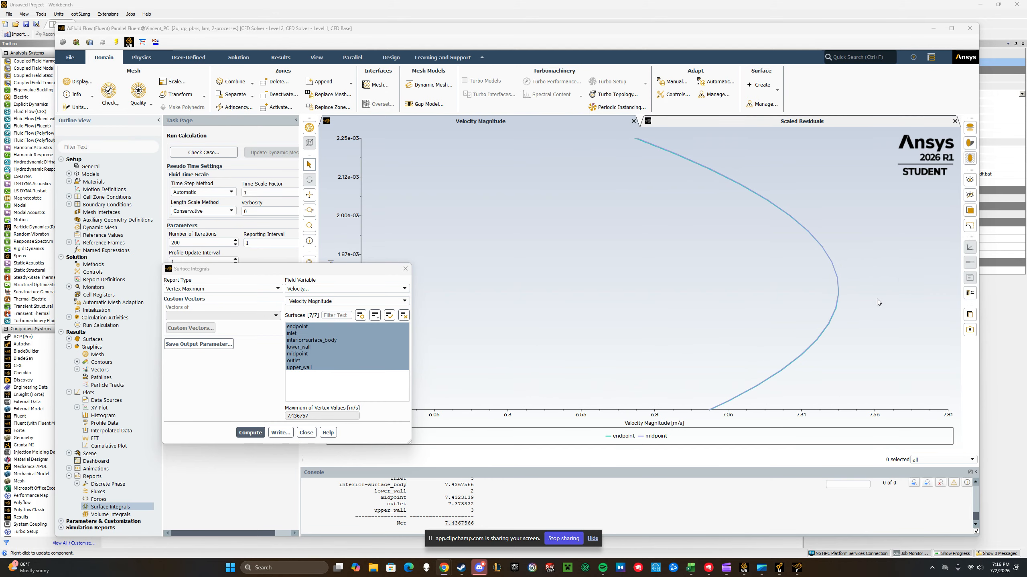
scroll(767, 276, up, 2)
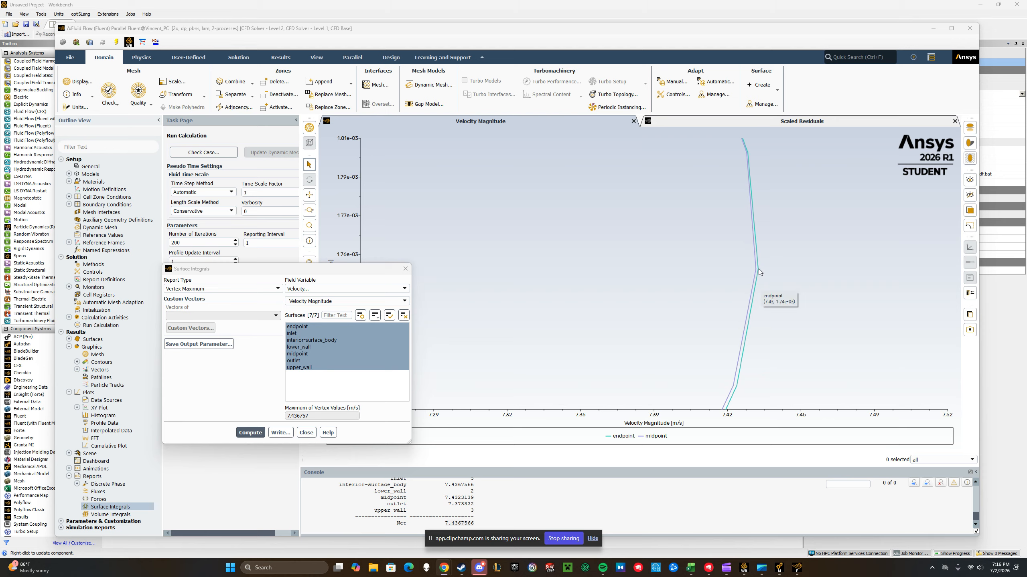
mouse_move(759, 270)
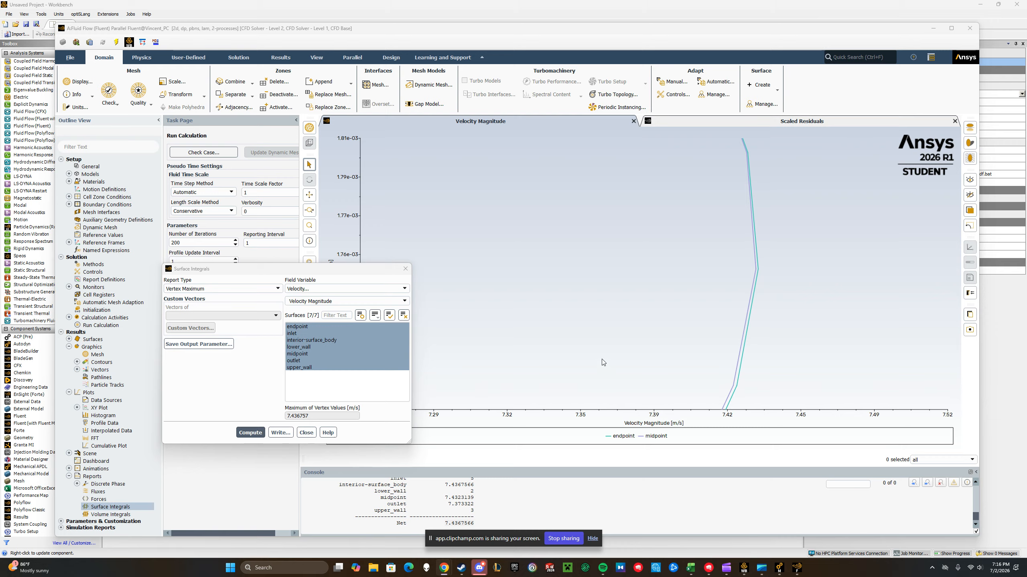
double_click(459, 523)
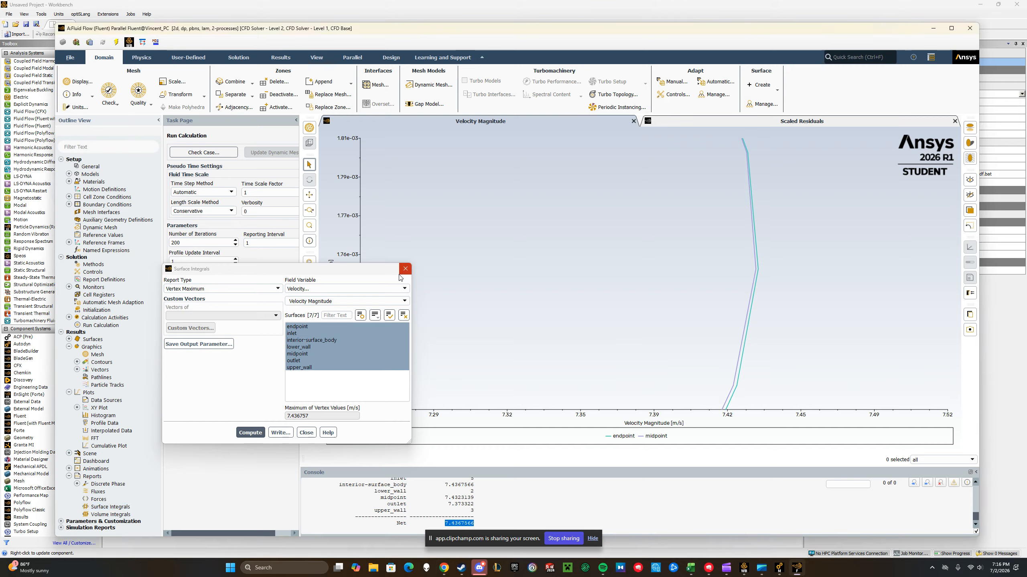